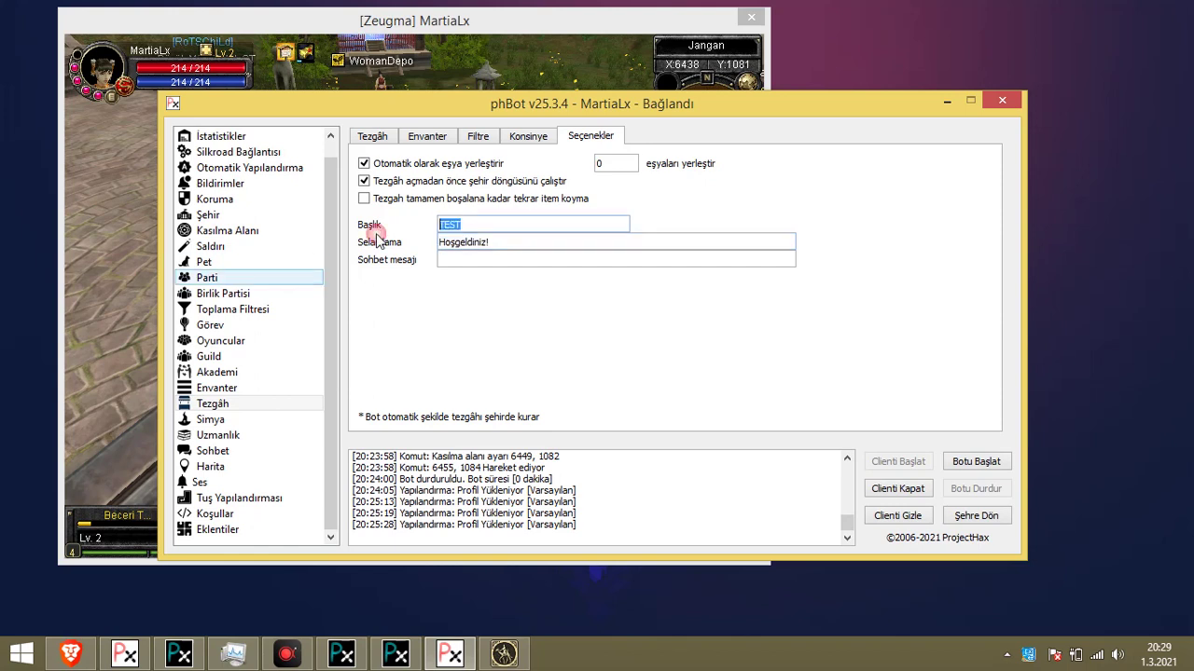
pyautogui.click(473, 137)
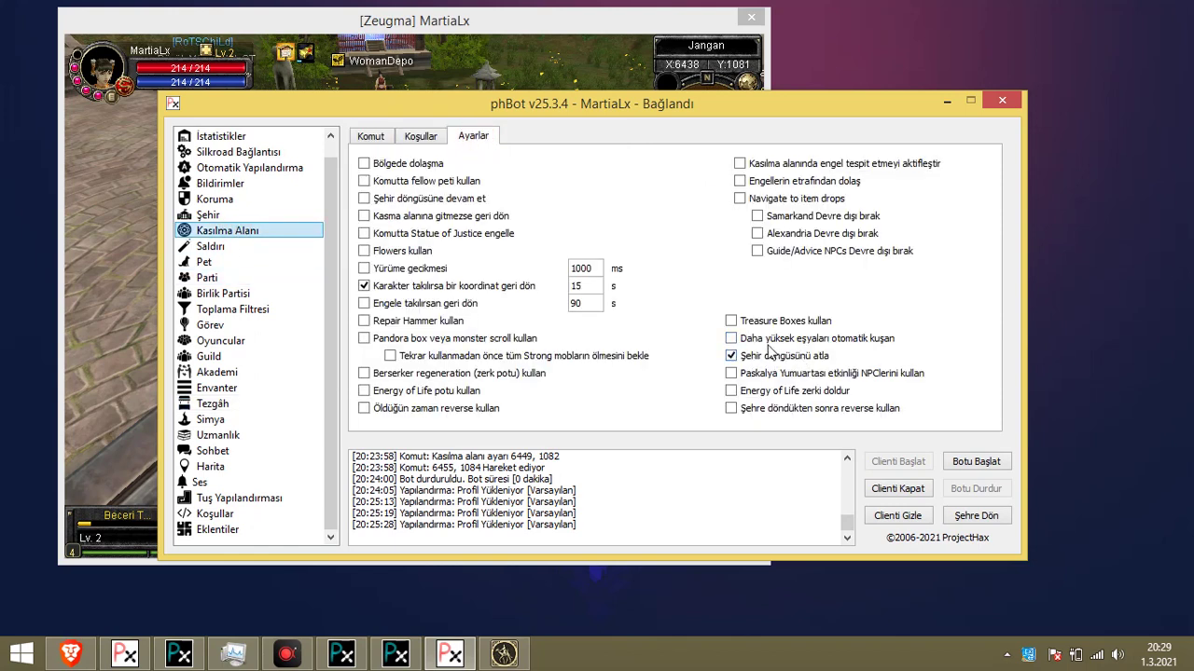
pyautogui.click(399, 138)
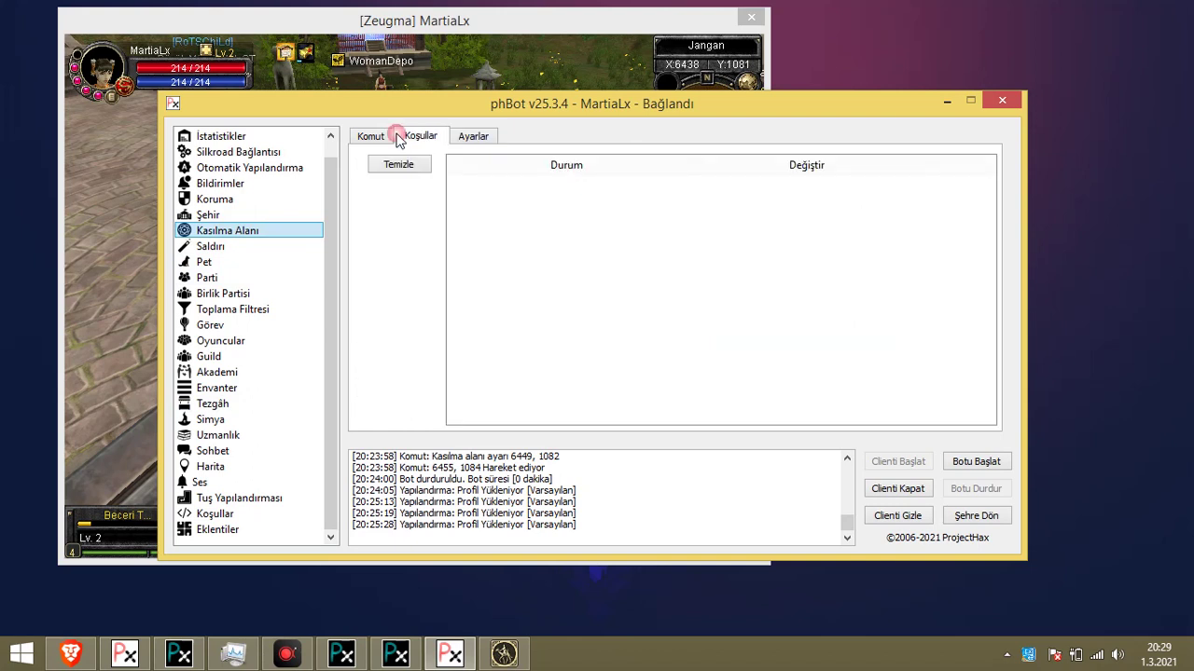
pyautogui.click(458, 76)
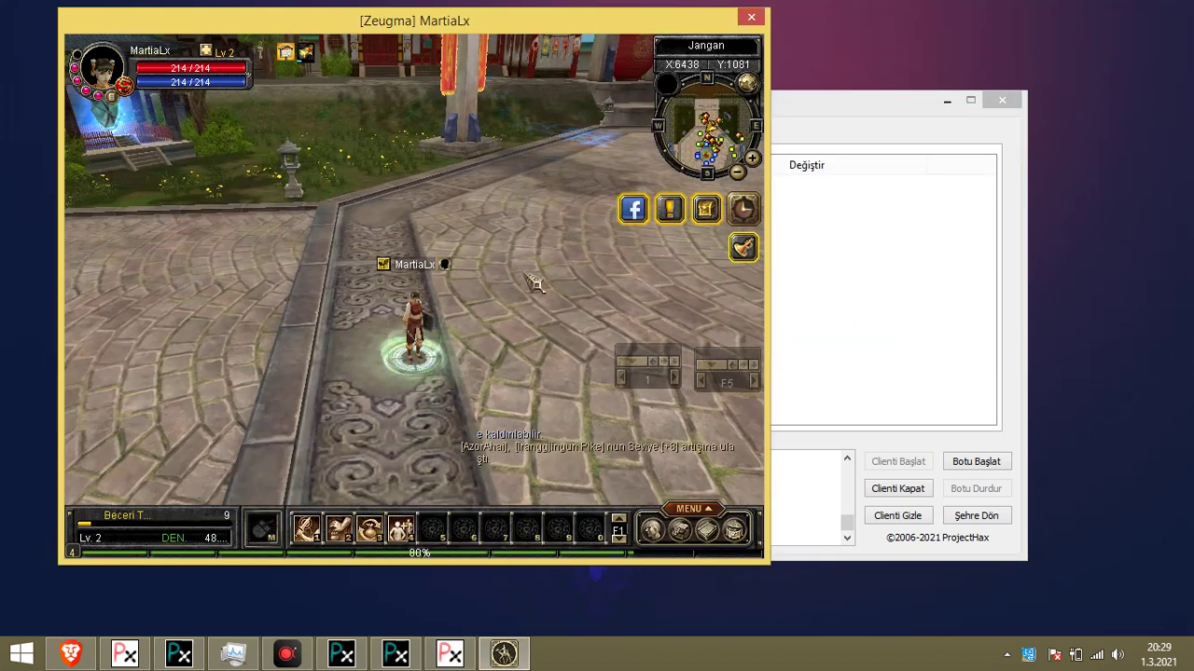
pyautogui.moveTo(560, 261); pyautogui.dragTo(519, 245)
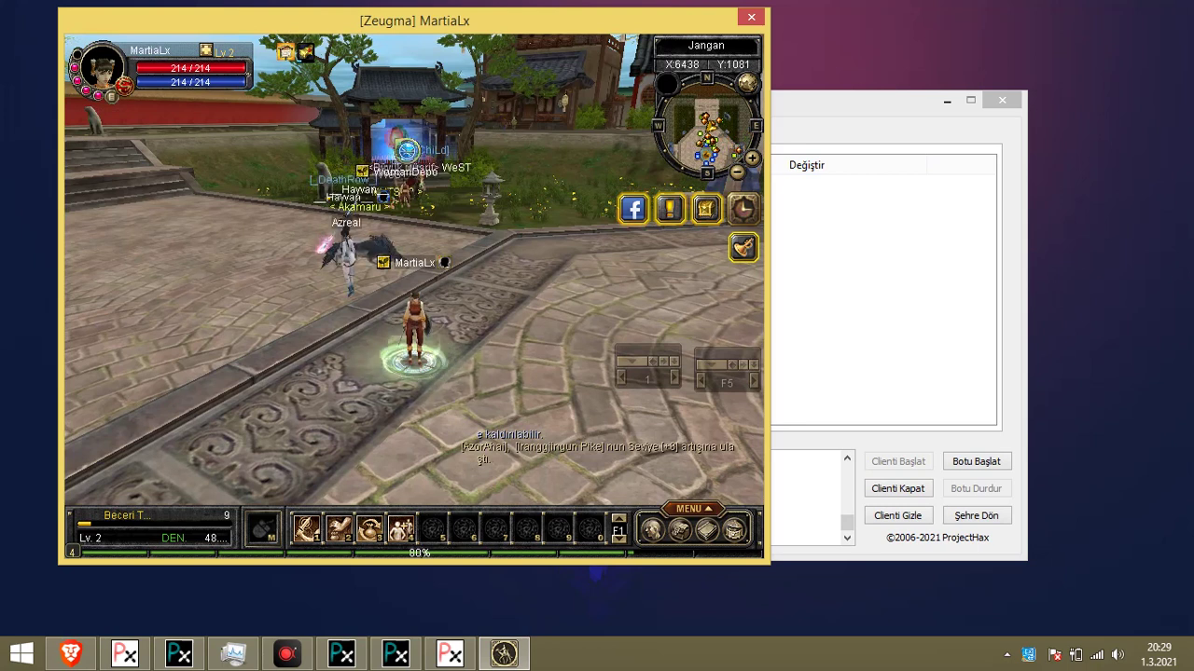
pyautogui.click(436, 177)
pyautogui.click(251, 294)
pyautogui.click(377, 334)
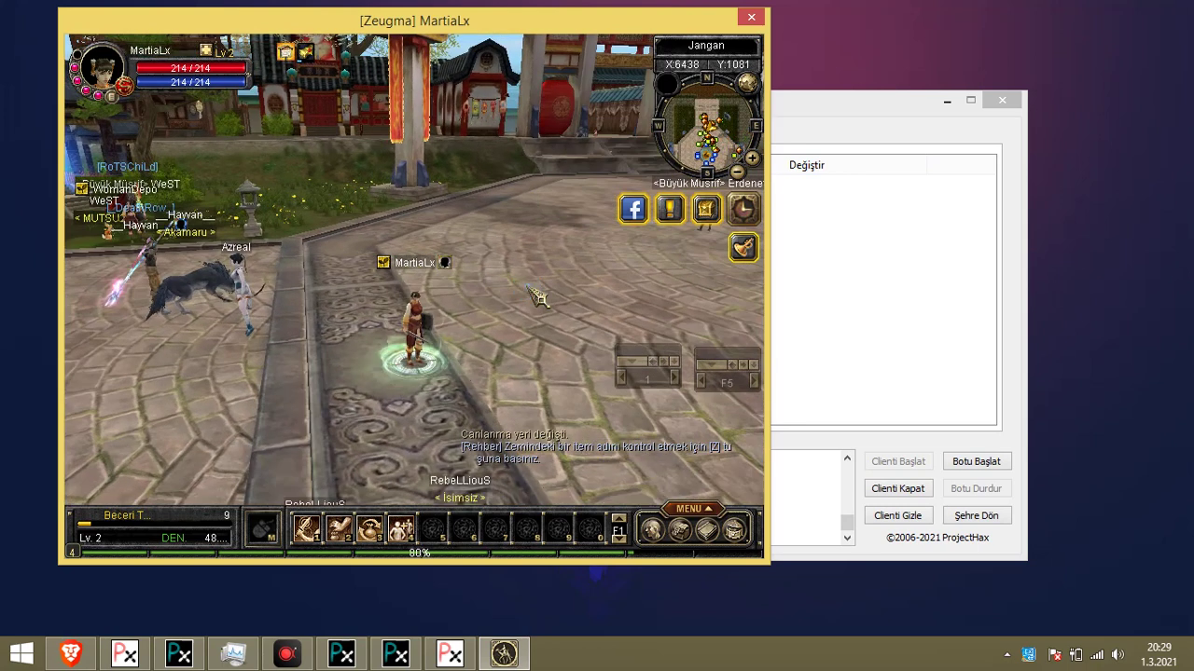
# In the gold transfer settings, keep 5000000 gold in the inventory and enable taking gold from and transferring gold to guild storage
pyautogui.click(847, 332)
pyautogui.click(276, 310)
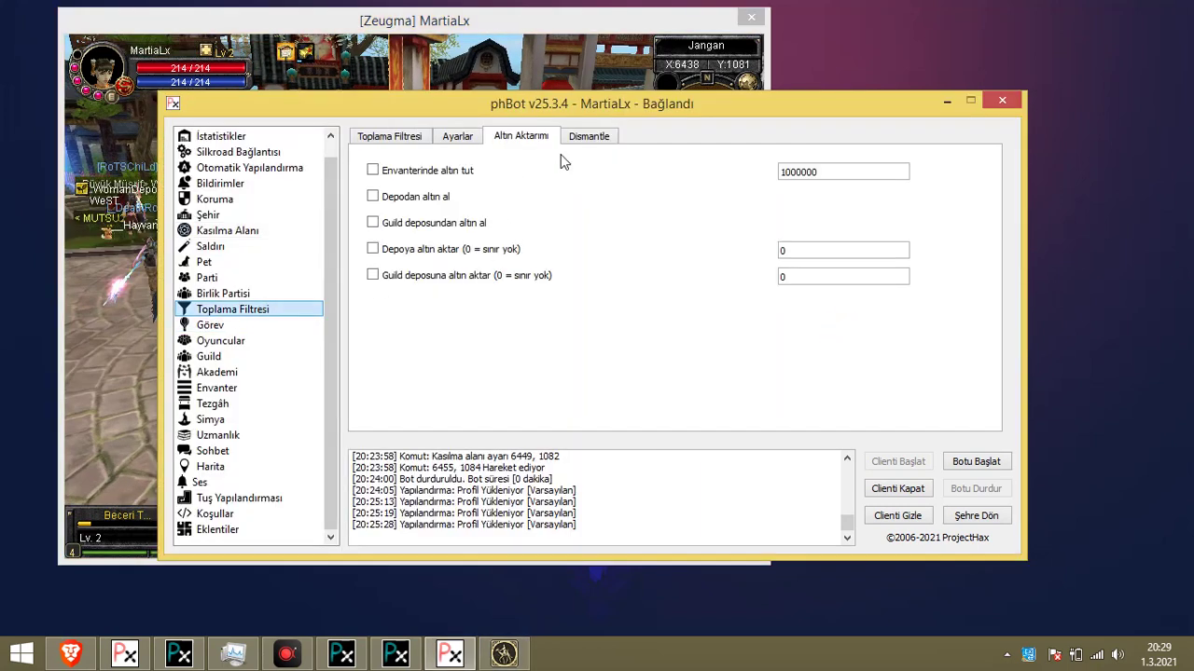
pyautogui.click(541, 136)
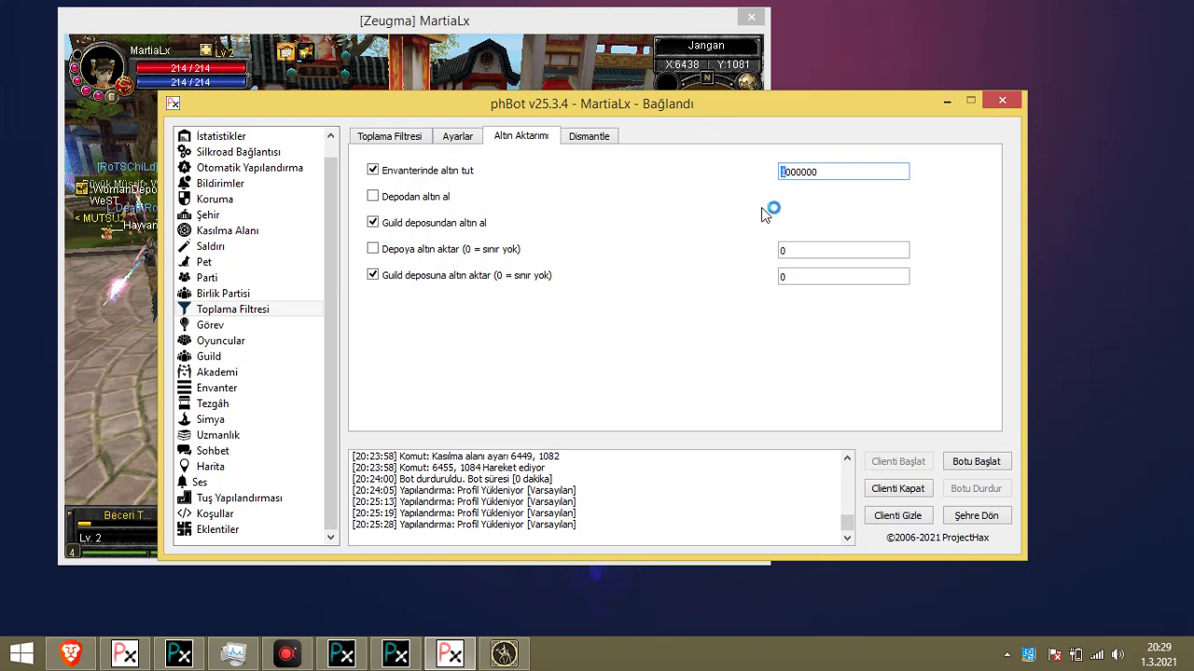
pyautogui.click(492, 87)
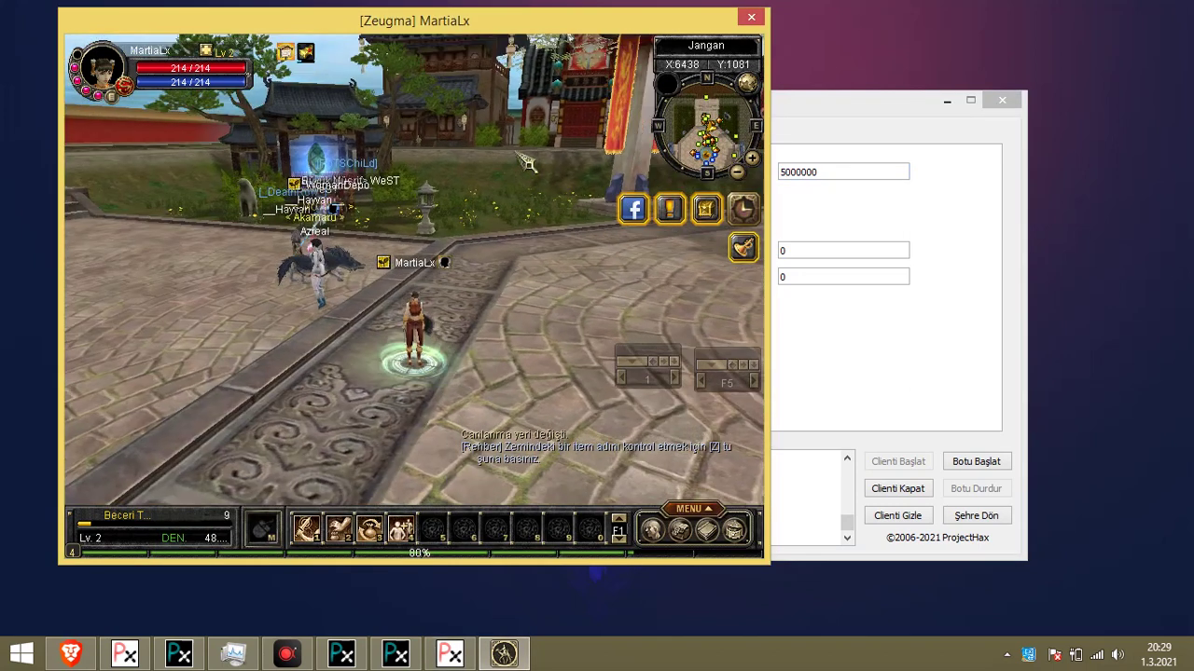
pyautogui.moveTo(461, 343); pyautogui.dragTo(550, 343)
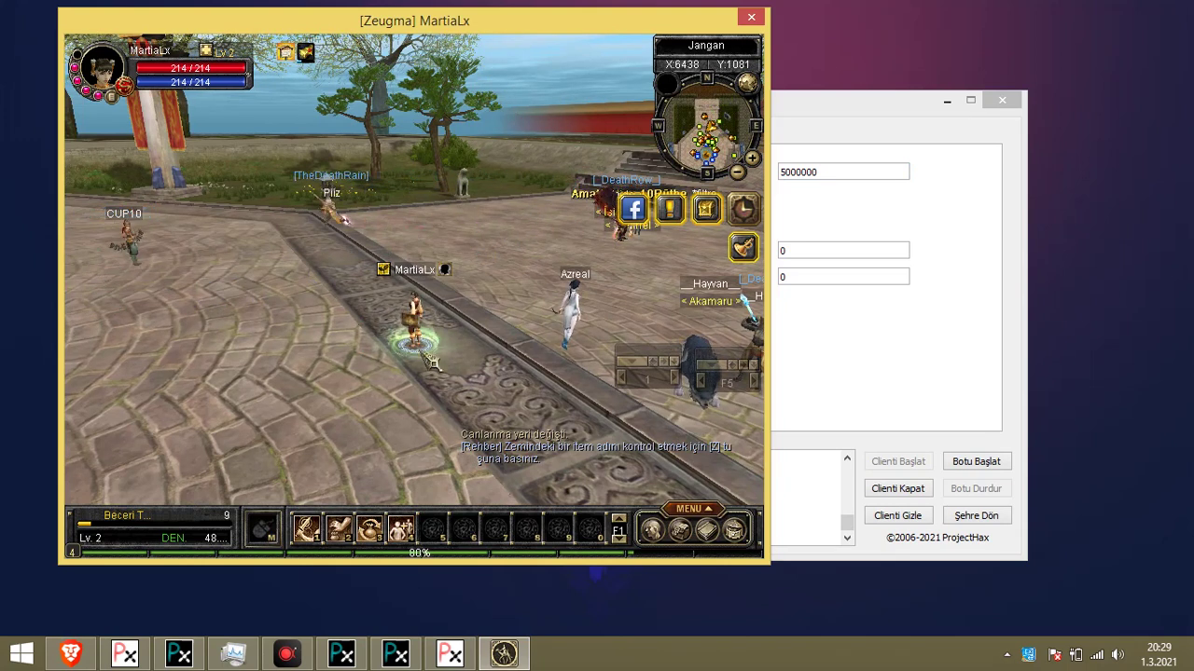
pyautogui.moveTo(486, 195); pyautogui.dragTo(424, 194)
# Search the stall filter for "monster summon" and mark all the listed Monster Summon Scrolls for stall sale
pyautogui.click(890, 338)
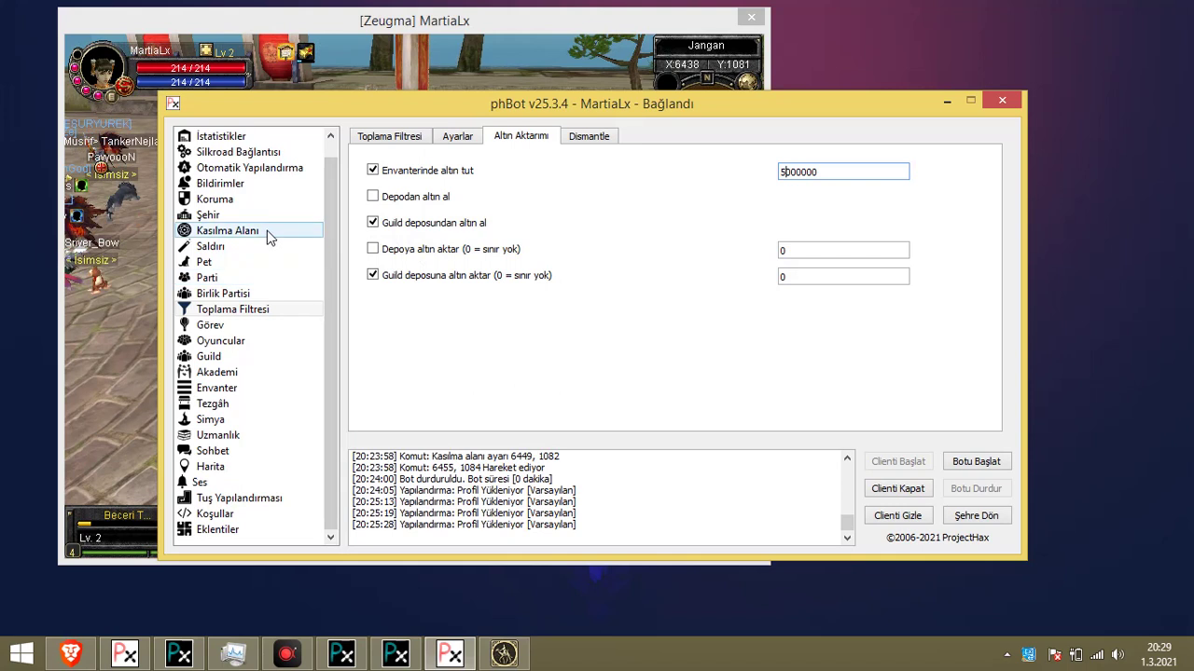
pyautogui.click(252, 409)
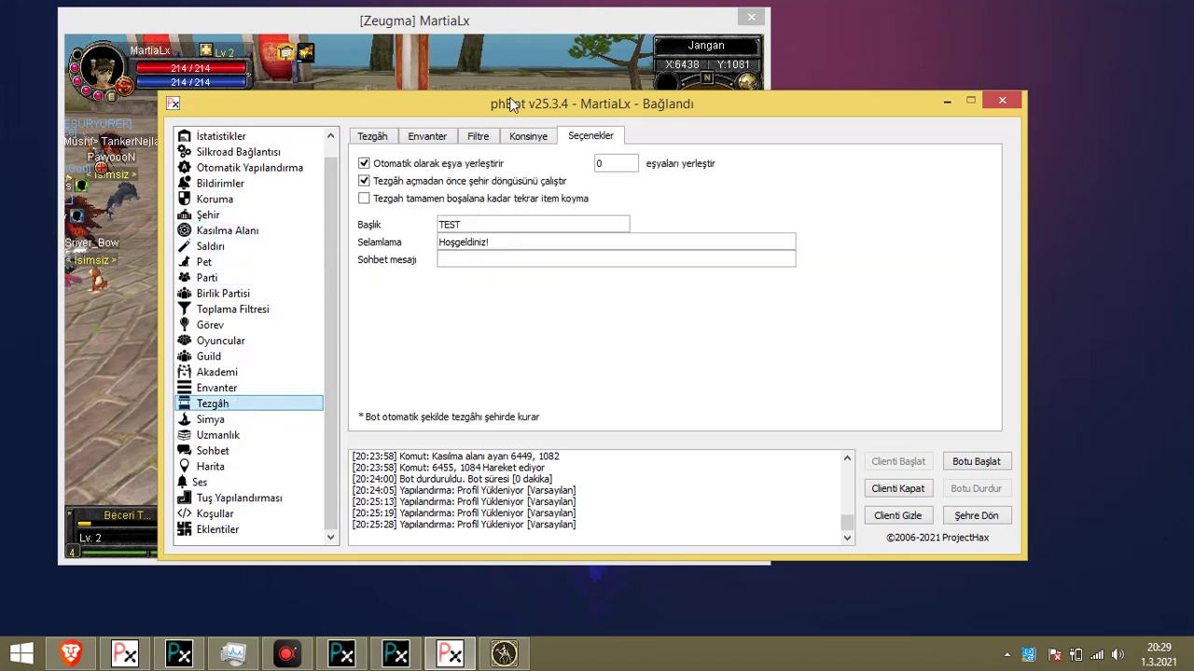
pyautogui.click(478, 137)
pyautogui.write('monster summon')
pyautogui.press('Return')
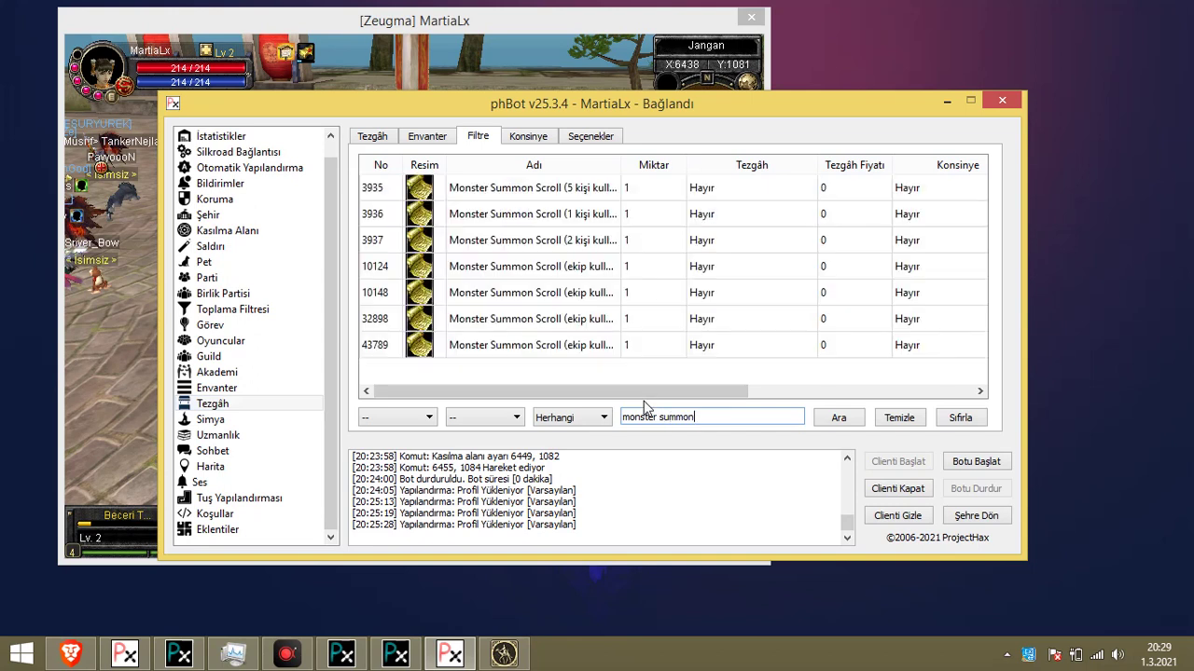
pyautogui.click(678, 187)
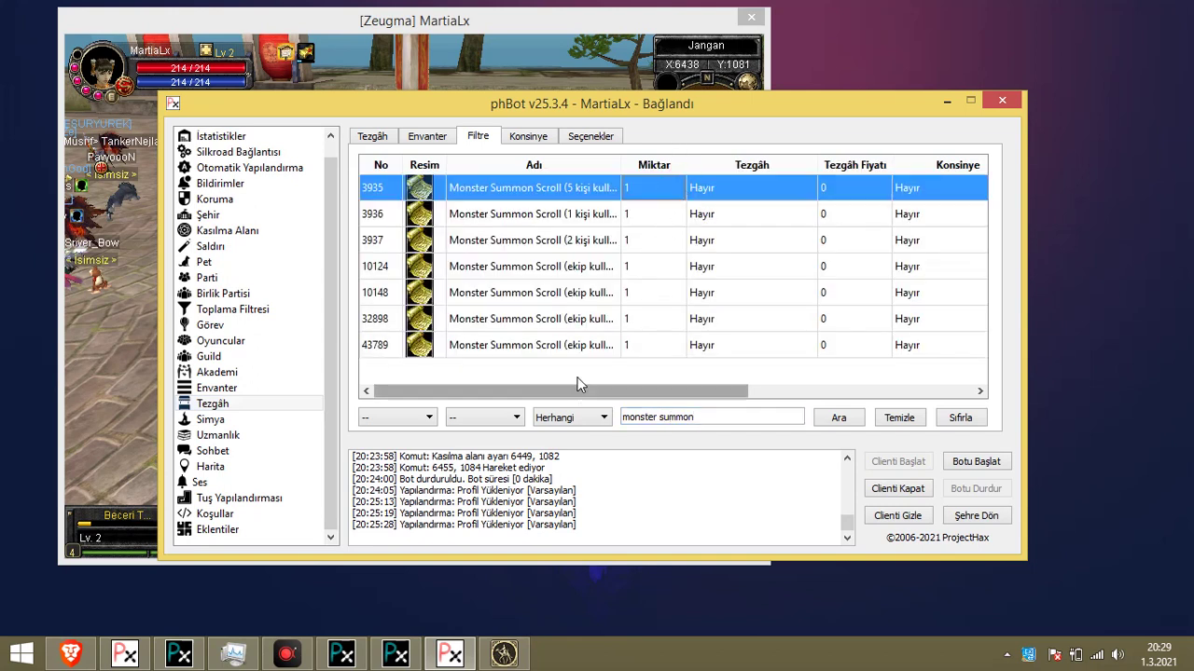
pyautogui.keyDown('shift'); pyautogui.click(578, 347); pyautogui.keyUp('shift')
pyautogui.rightClick(580, 334)
pyautogui.click(651, 344)
# Set the quantity to 10 and the stall price to 800000000 for all the selected Monster Summon Scrolls
pyautogui.rightClick(623, 240)
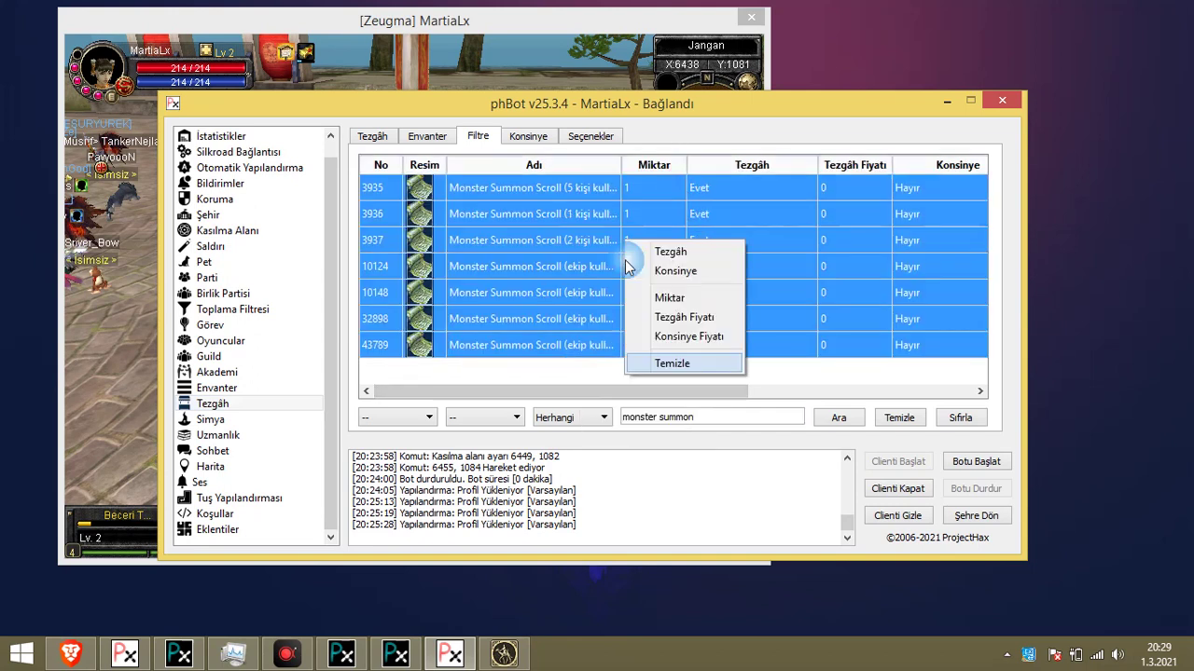
pyautogui.click(686, 298)
pyautogui.write('10')
pyautogui.click(564, 356)
pyautogui.rightClick(622, 260)
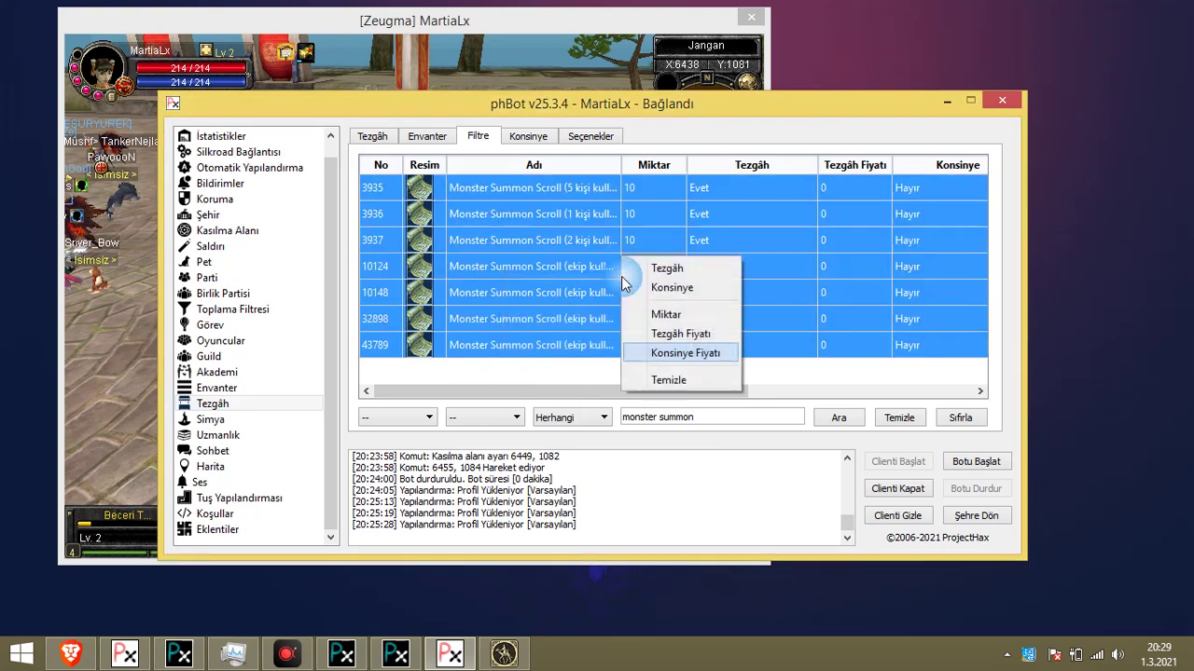
pyautogui.click(678, 336)
pyautogui.write('800000000')
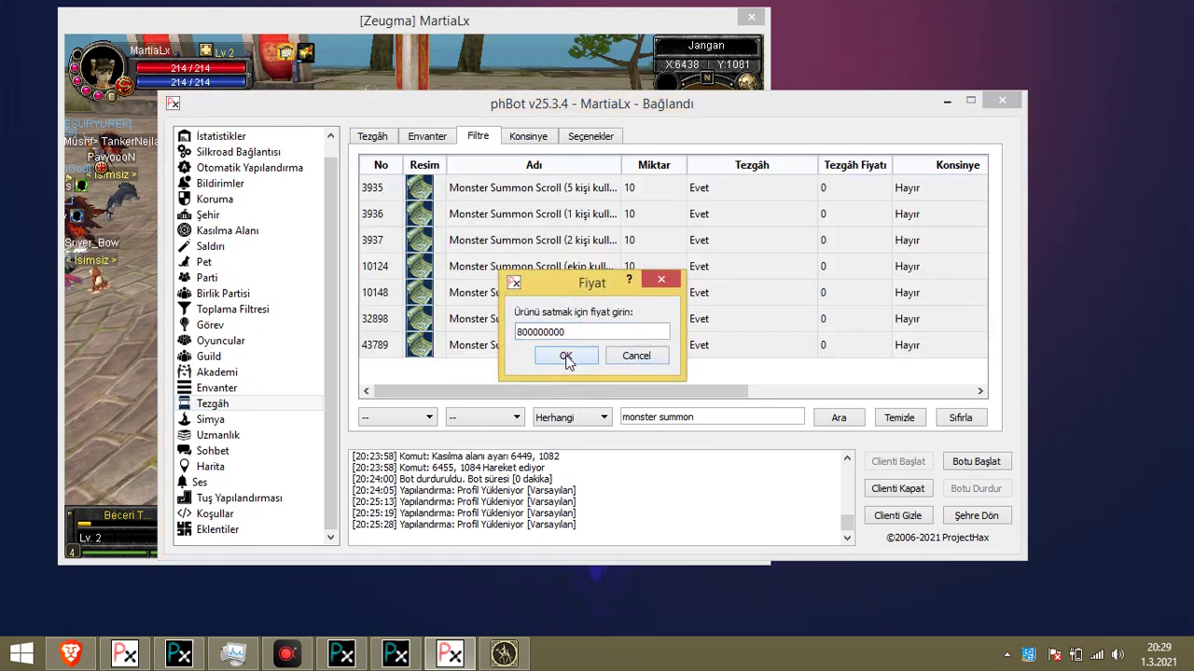
pyautogui.click(565, 357)
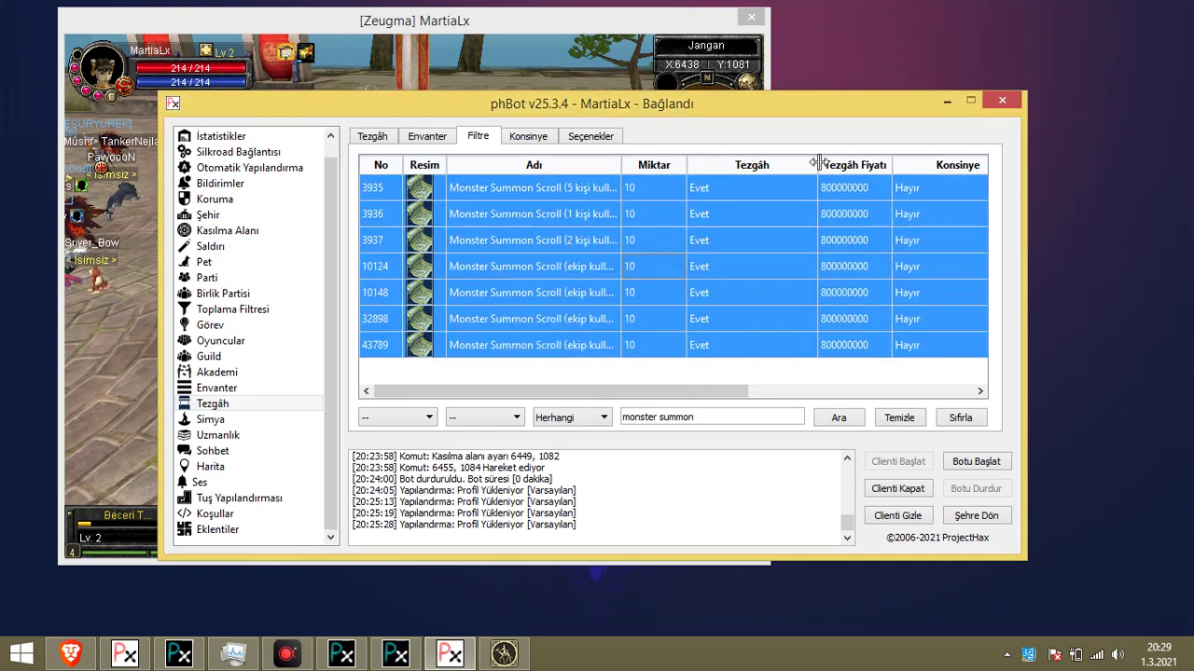
# Search the pickup filter for the Monster Summon Scrolls and open the item options for all of them
pyautogui.click(303, 308)
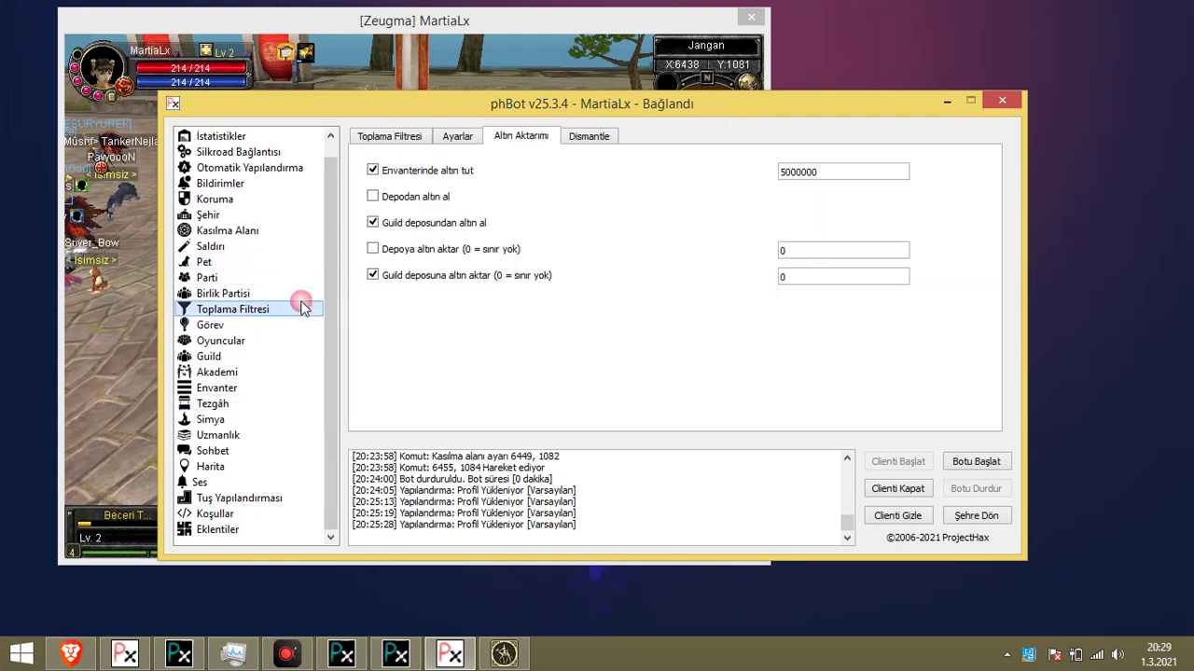
pyautogui.click(389, 137)
pyautogui.click(707, 386)
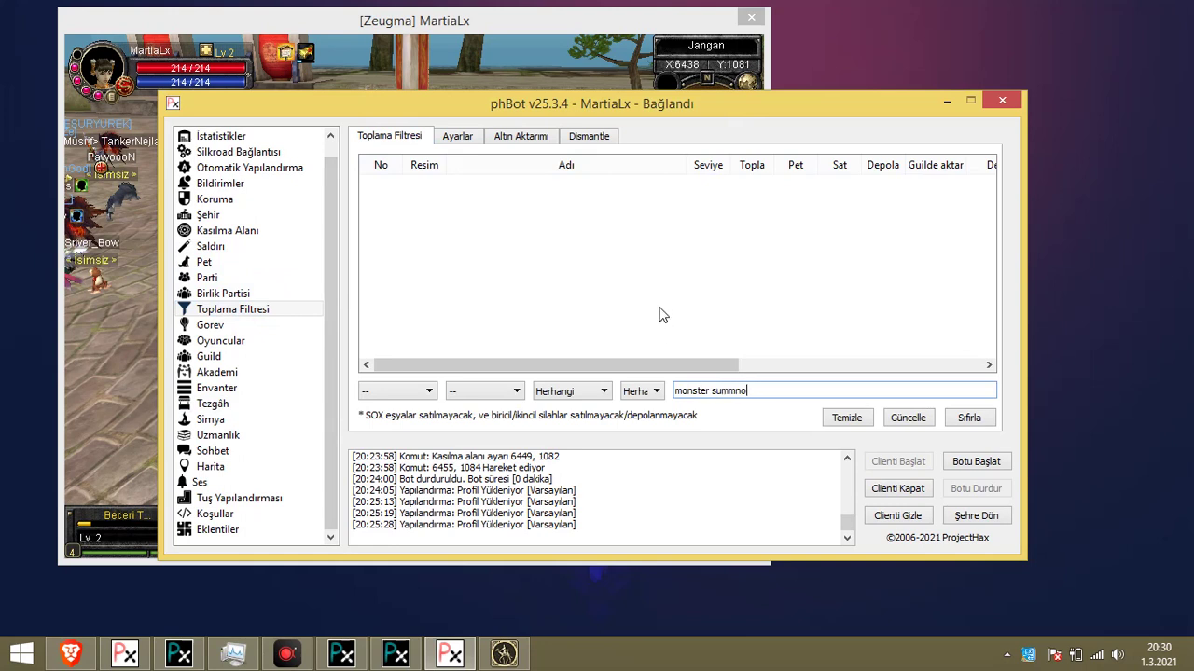
pyautogui.write('monster summon scrol')
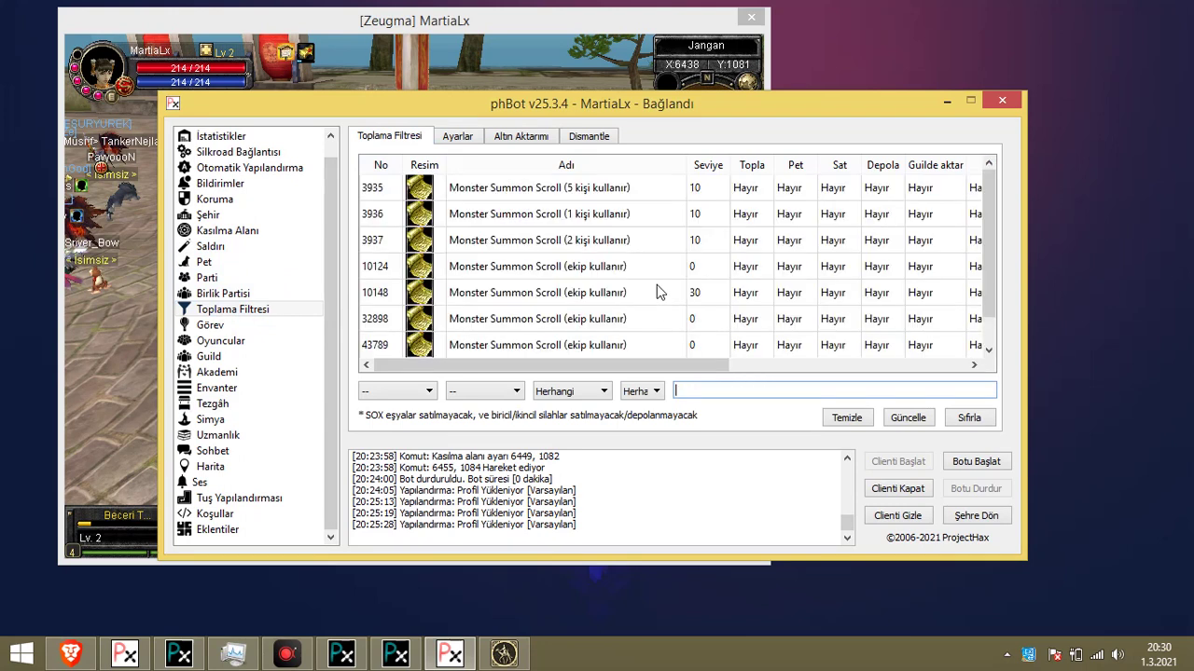
pyautogui.click(782, 193)
pyautogui.keyDown('shift'); pyautogui.click(757, 347); pyautogui.keyUp('shift')
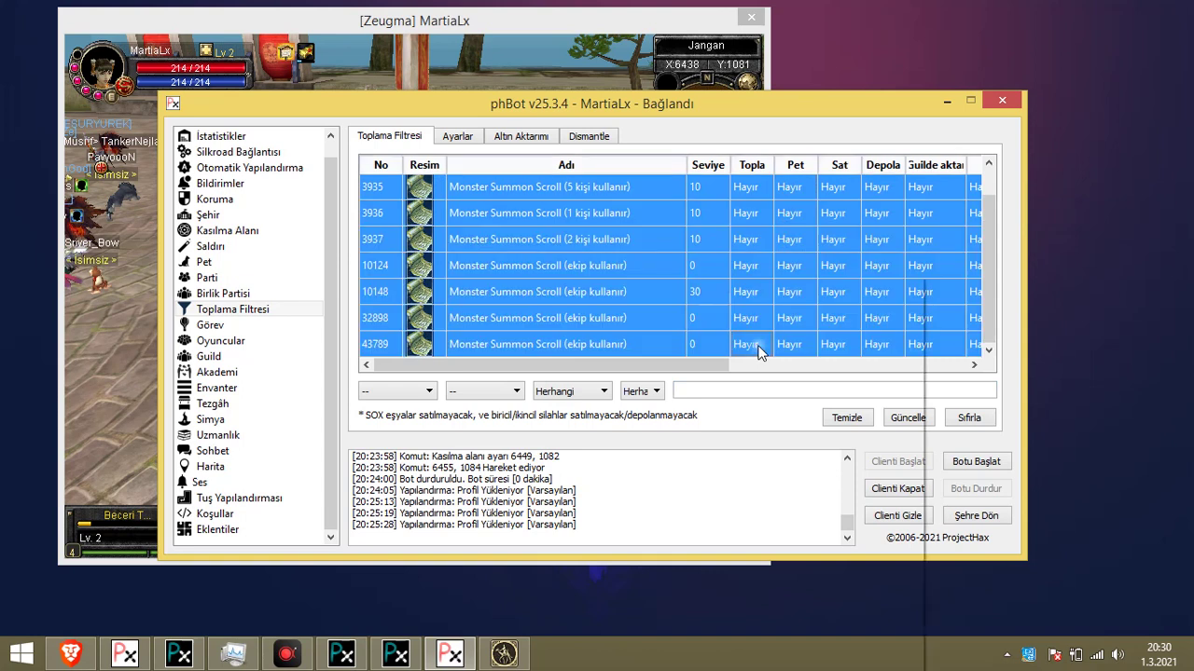
pyautogui.rightClick(758, 346)
pyautogui.click(851, 403)
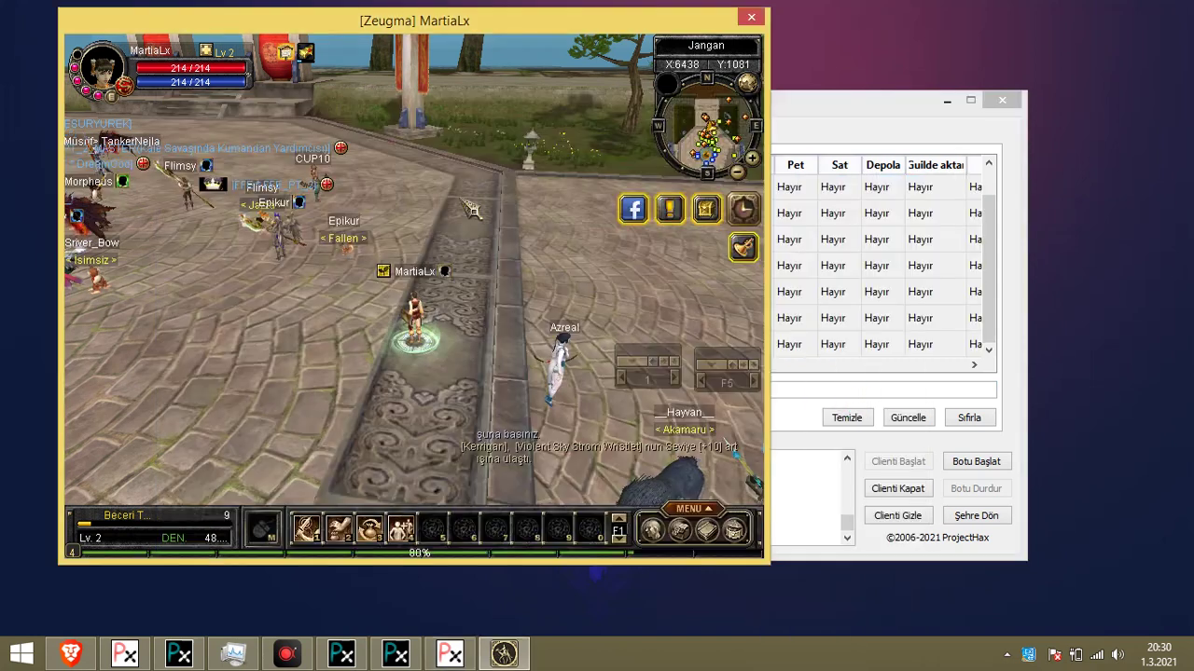
# Enable buying the Return Scroll in the town purchase list
pyautogui.click(597, 82)
pyautogui.moveTo(576, 74); pyautogui.dragTo(752, 177)
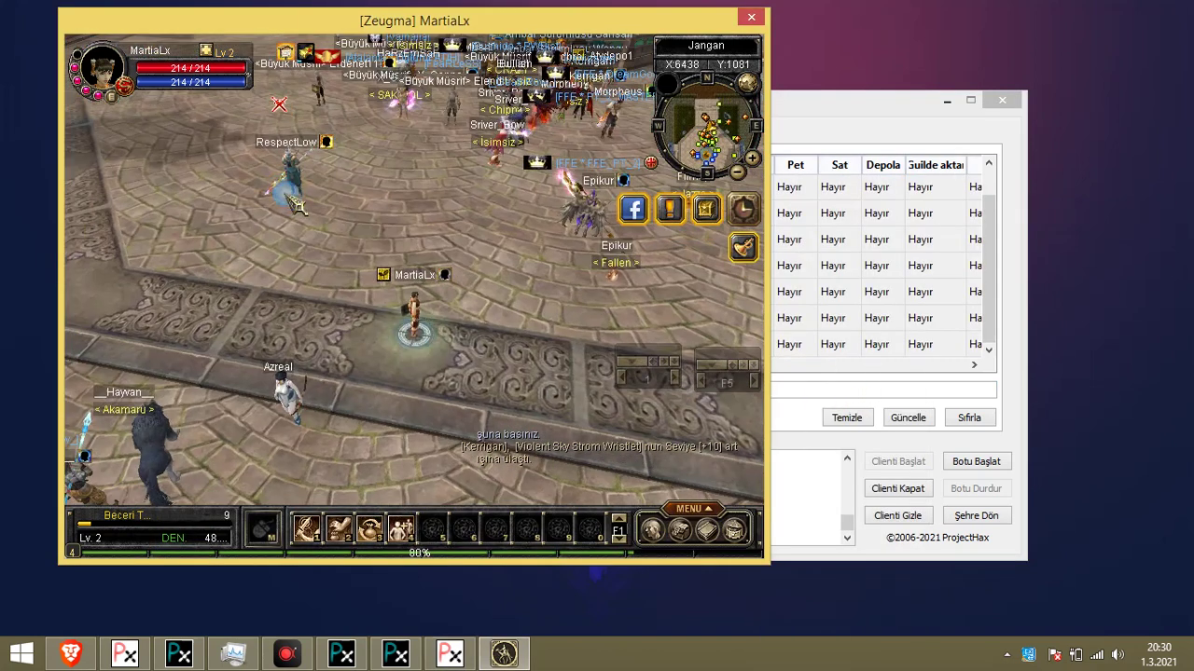
pyautogui.click(865, 274)
pyautogui.click(277, 215)
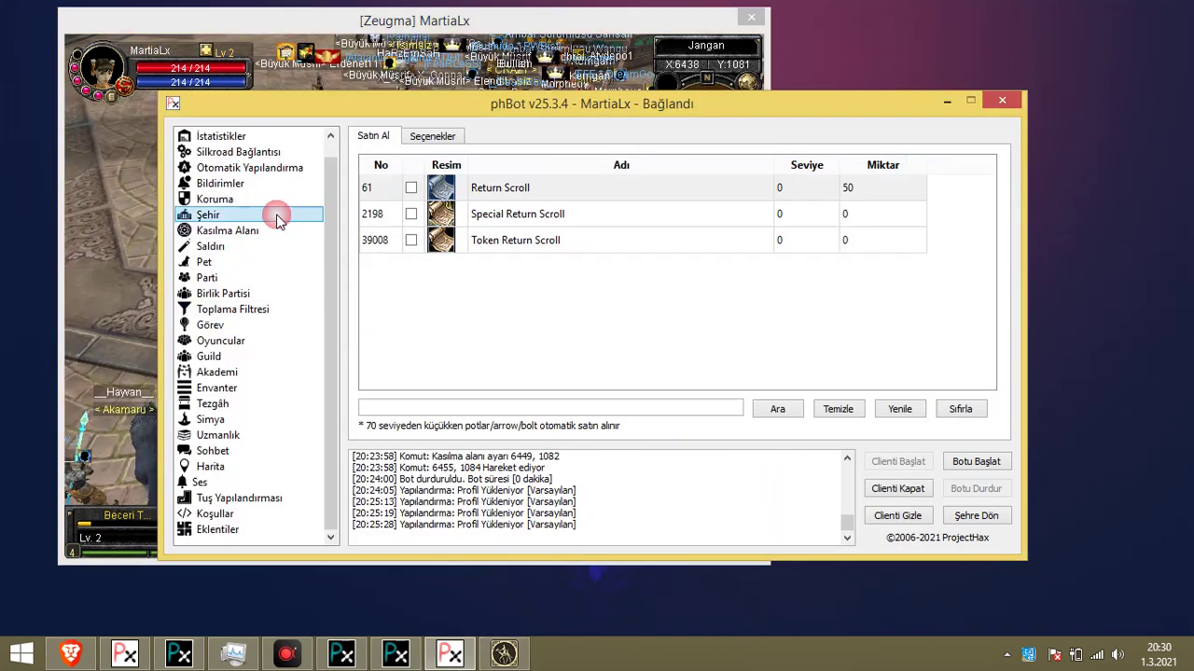
pyautogui.click(410, 190)
pyautogui.hotkey('alt', 'Tab')
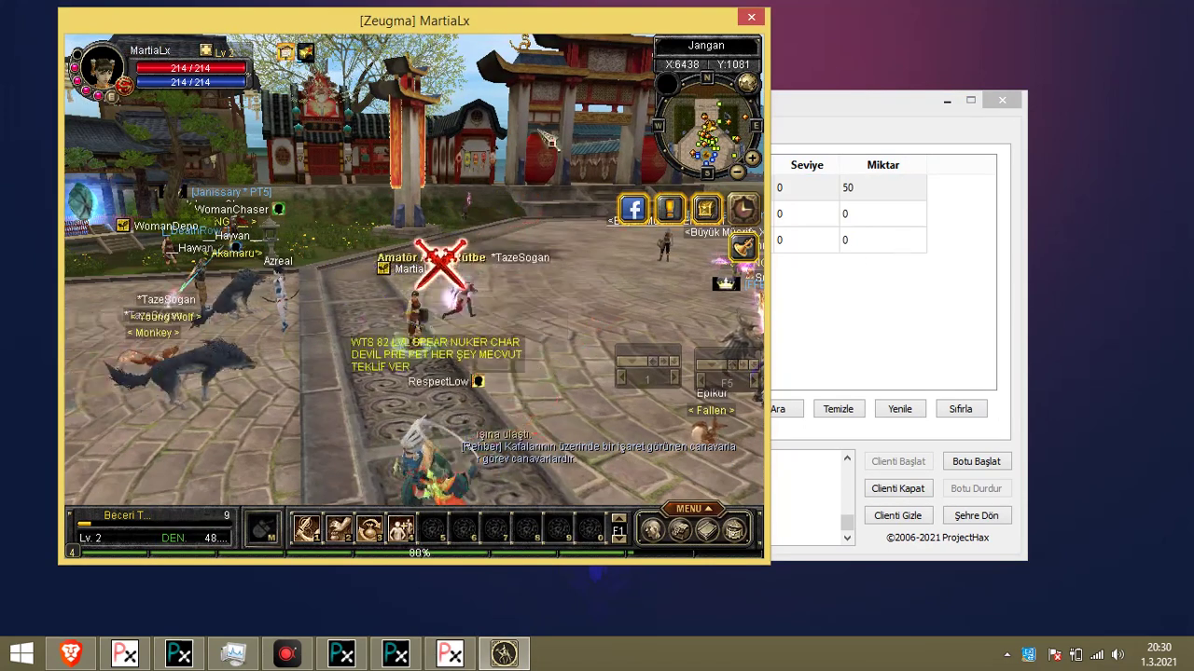
pyautogui.moveTo(540, 133); pyautogui.dragTo(525, 275)
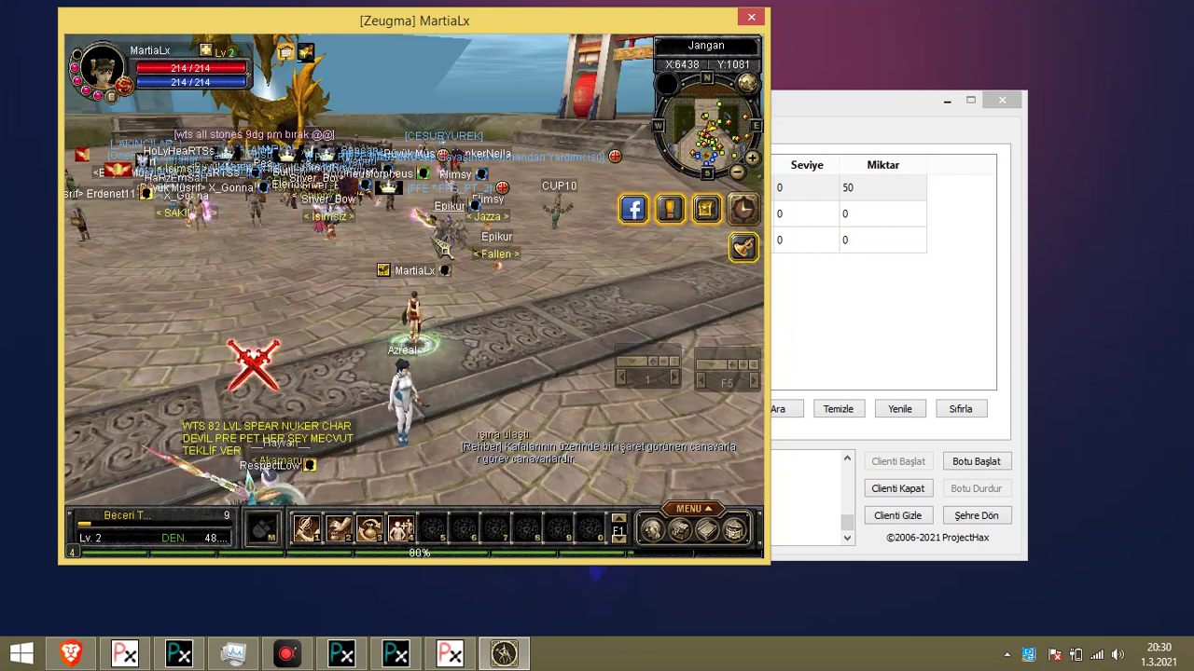
pyautogui.moveTo(433, 239); pyautogui.dragTo(419, 307)
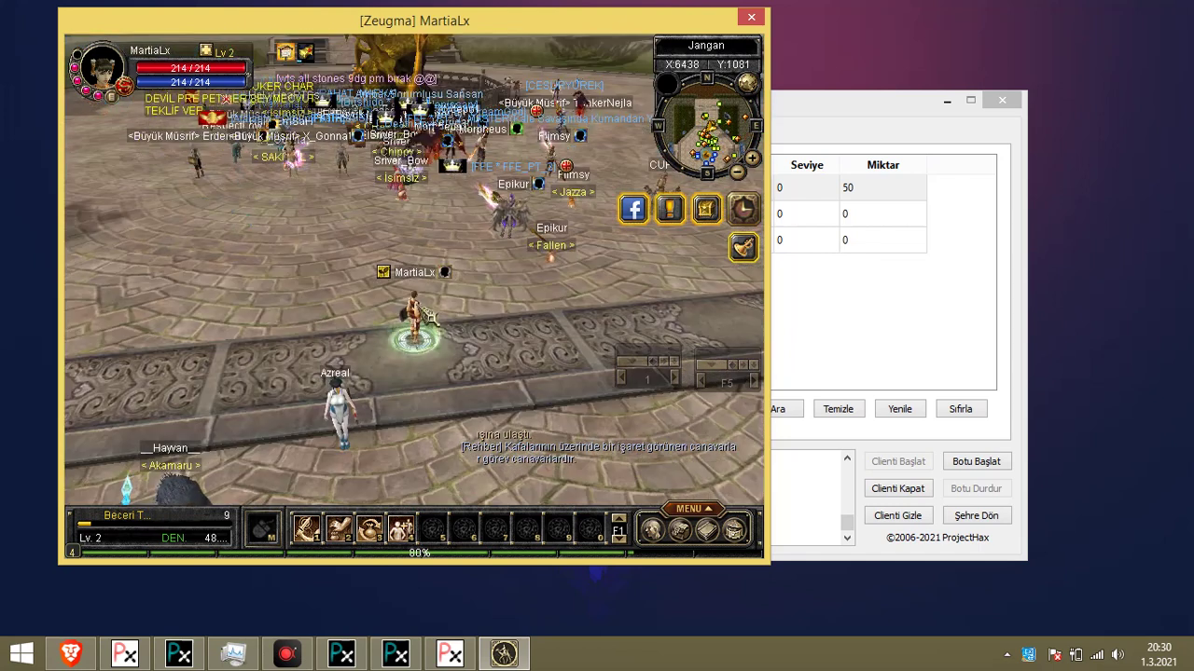
pyautogui.click(867, 319)
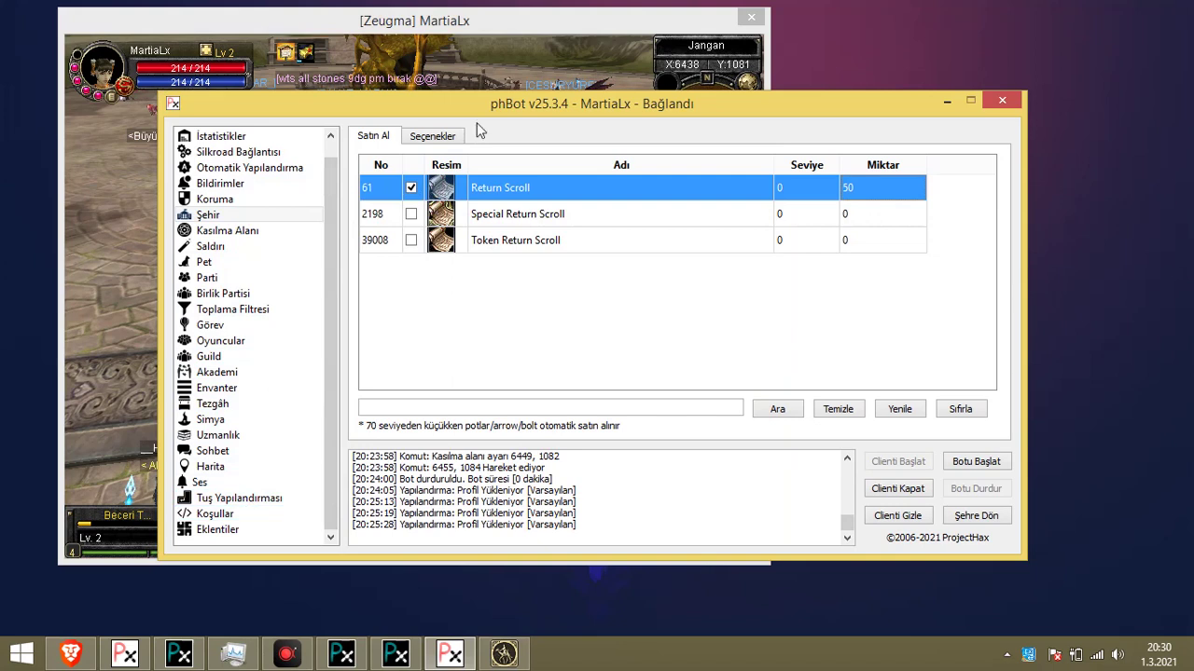
pyautogui.click(504, 82)
pyautogui.moveTo(504, 82); pyautogui.dragTo(340, 245)
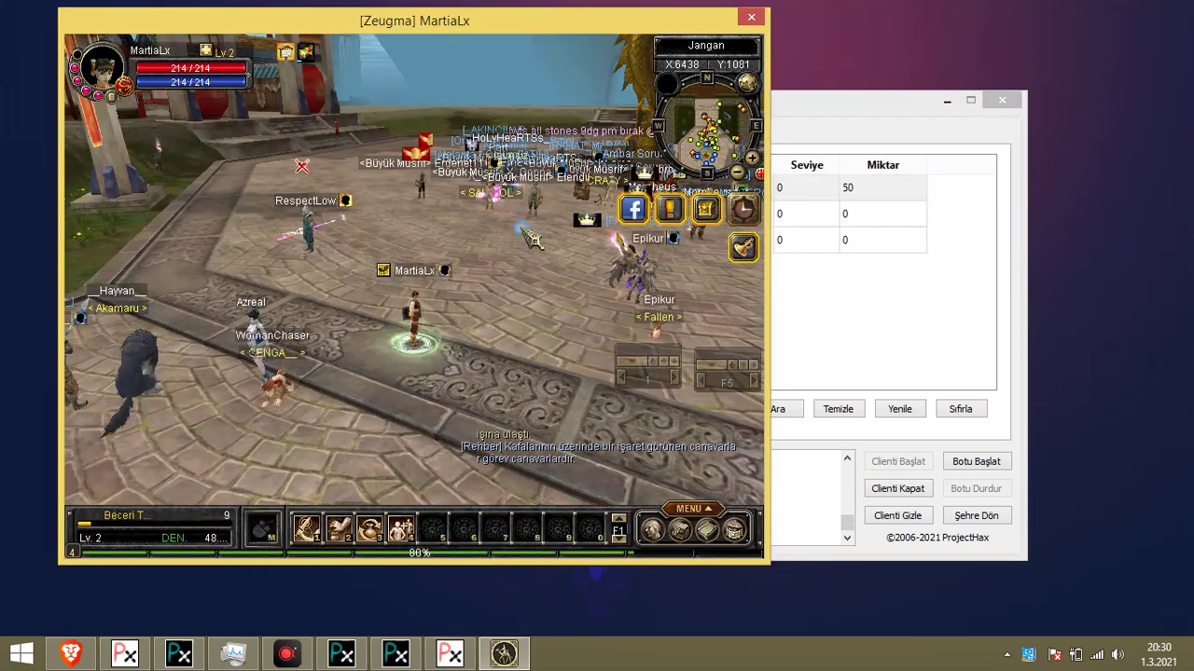
# Add a new training area named 1 to the training area list
pyautogui.click(853, 311)
pyautogui.click(241, 226)
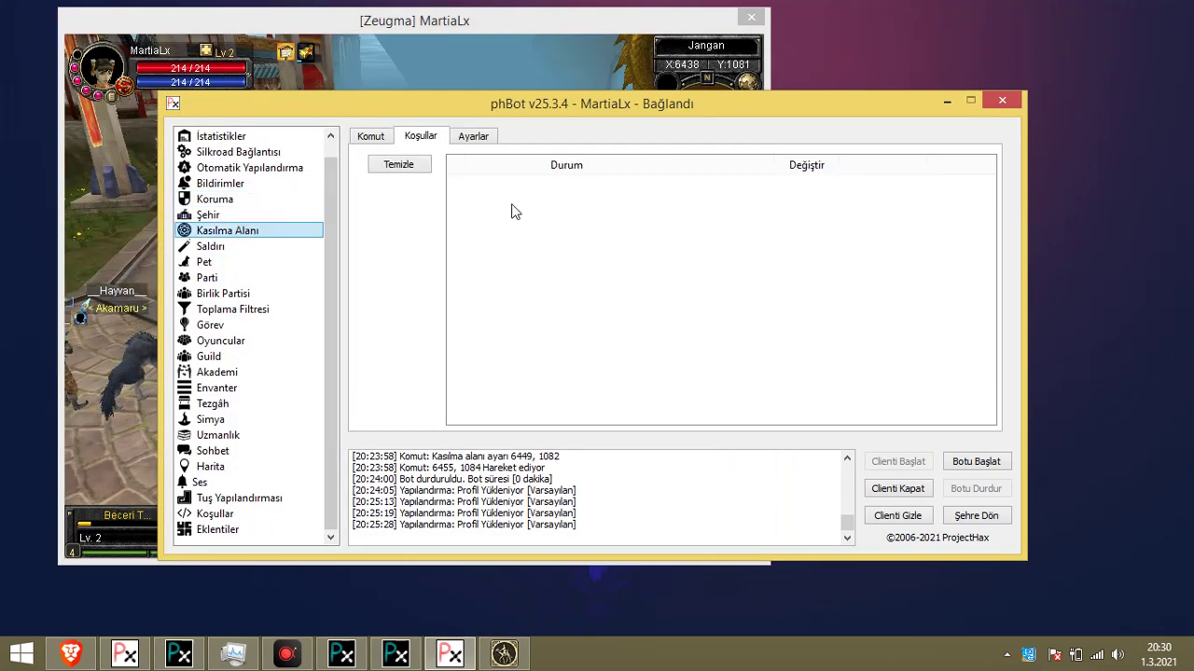
pyautogui.rightClick(576, 213)
pyautogui.click(378, 140)
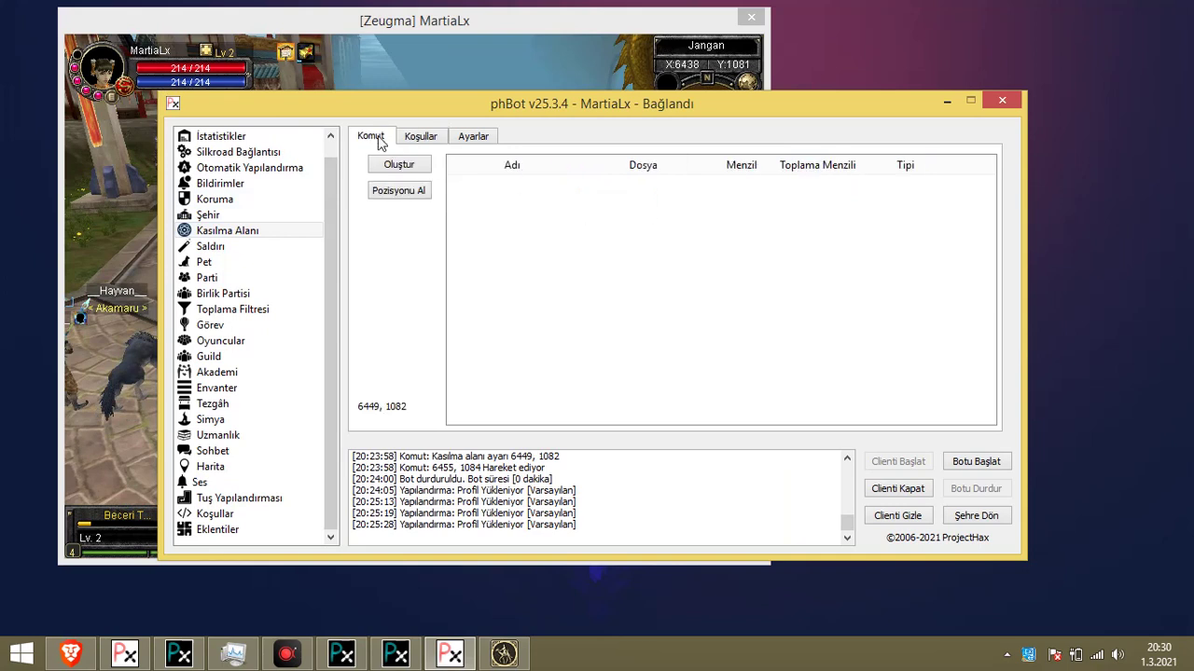
pyautogui.click(576, 201)
pyautogui.click(566, 356)
pyautogui.rightClick(588, 204)
pyautogui.click(599, 196)
pyautogui.click(648, 354)
pyautogui.click(650, 359)
# Assign the script file stalx1.txt from the desktop to training area 1
pyautogui.rightClick(611, 187)
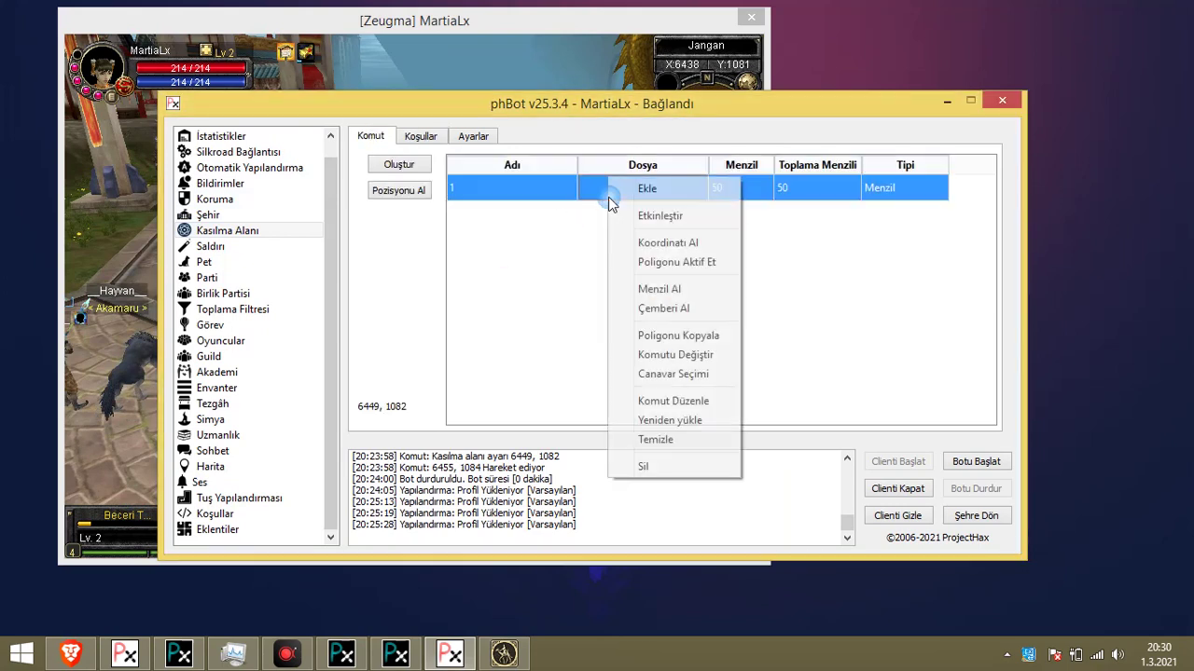
pyautogui.click(687, 357)
pyautogui.click(532, 333)
pyautogui.press('s')
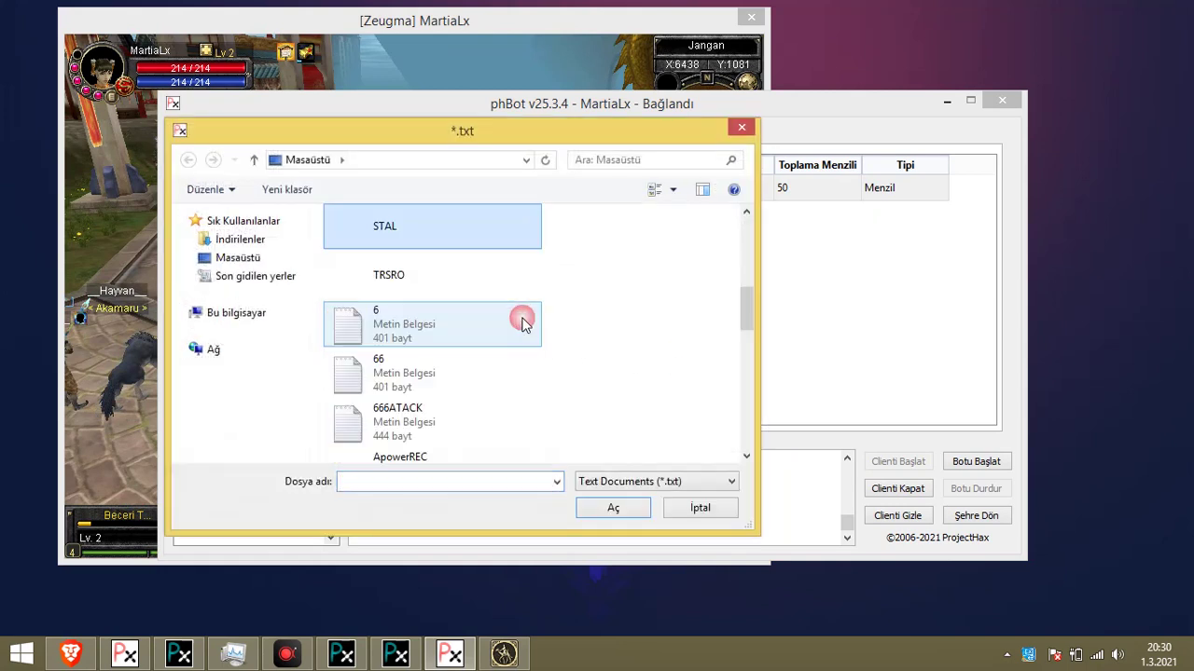
pyautogui.press('s')
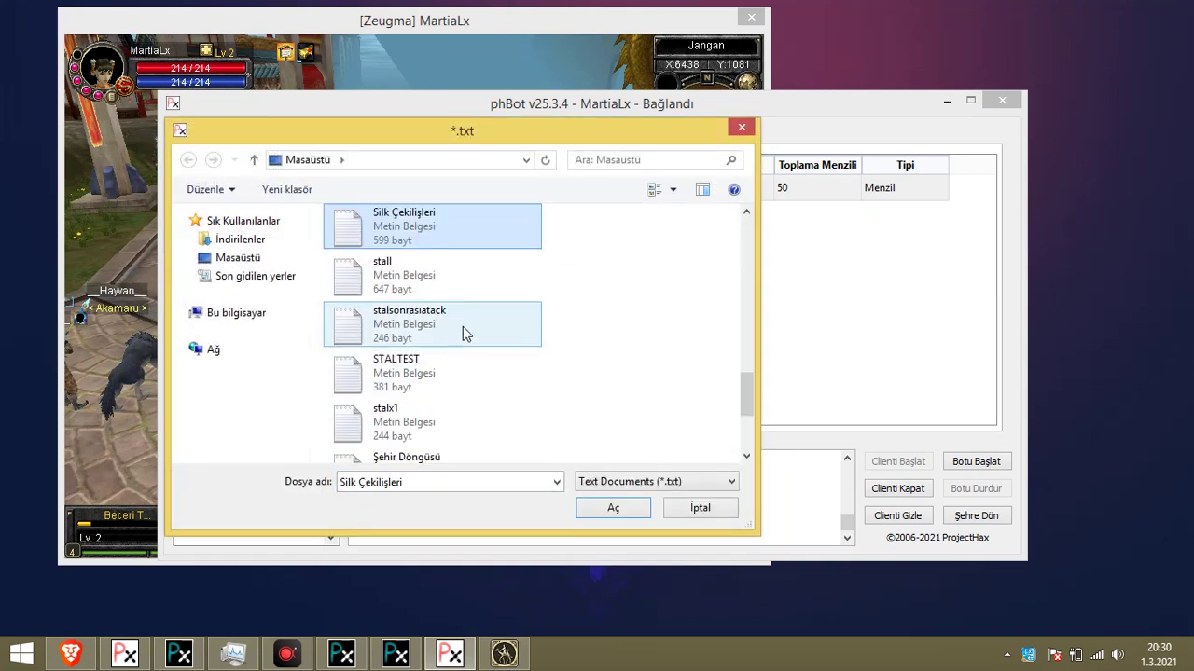
pyautogui.doubleClick(415, 419)
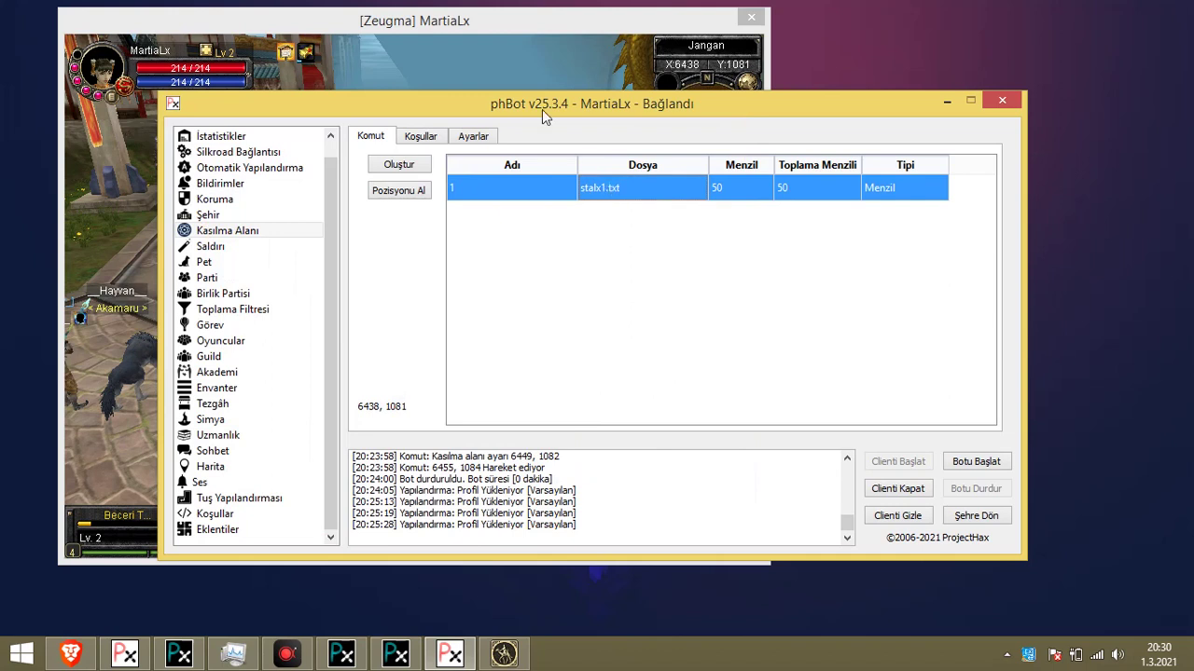
pyautogui.click(509, 67)
pyautogui.moveTo(458, 166); pyautogui.dragTo(360, 325)
pyautogui.hotkey('alt', 'Tab')
pyautogui.hotkey('alt', 'Tab')
pyautogui.moveTo(419, 337); pyautogui.dragTo(346, 333)
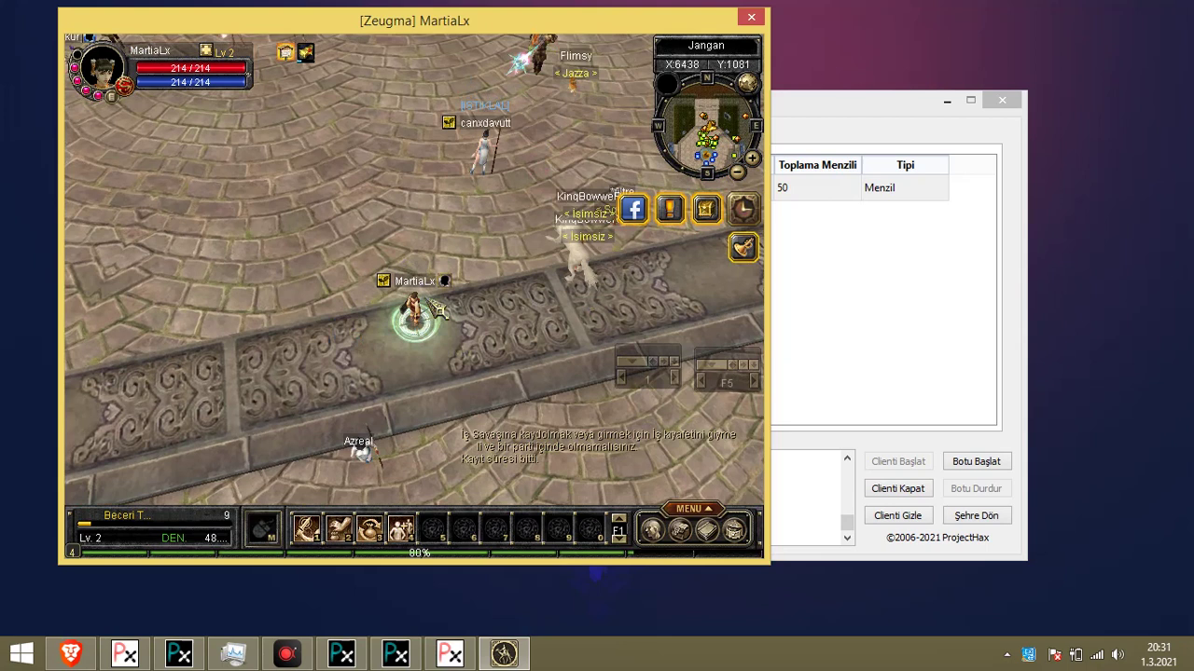
pyautogui.moveTo(749, 314); pyautogui.dragTo(460, 176)
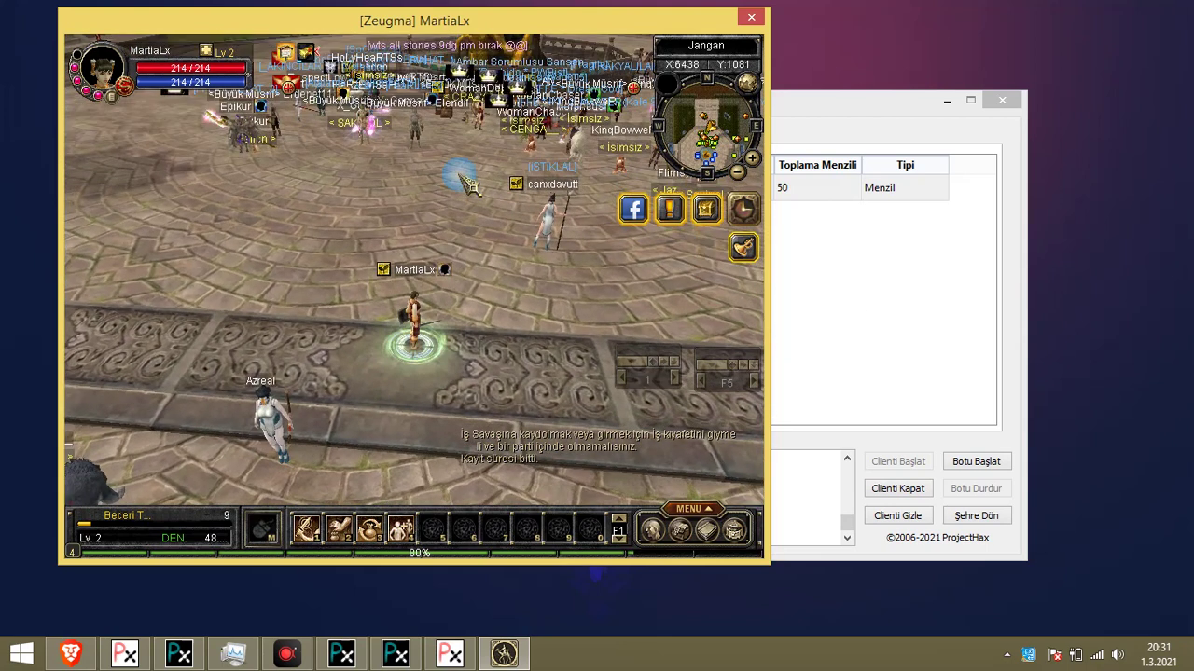
pyautogui.click(897, 293)
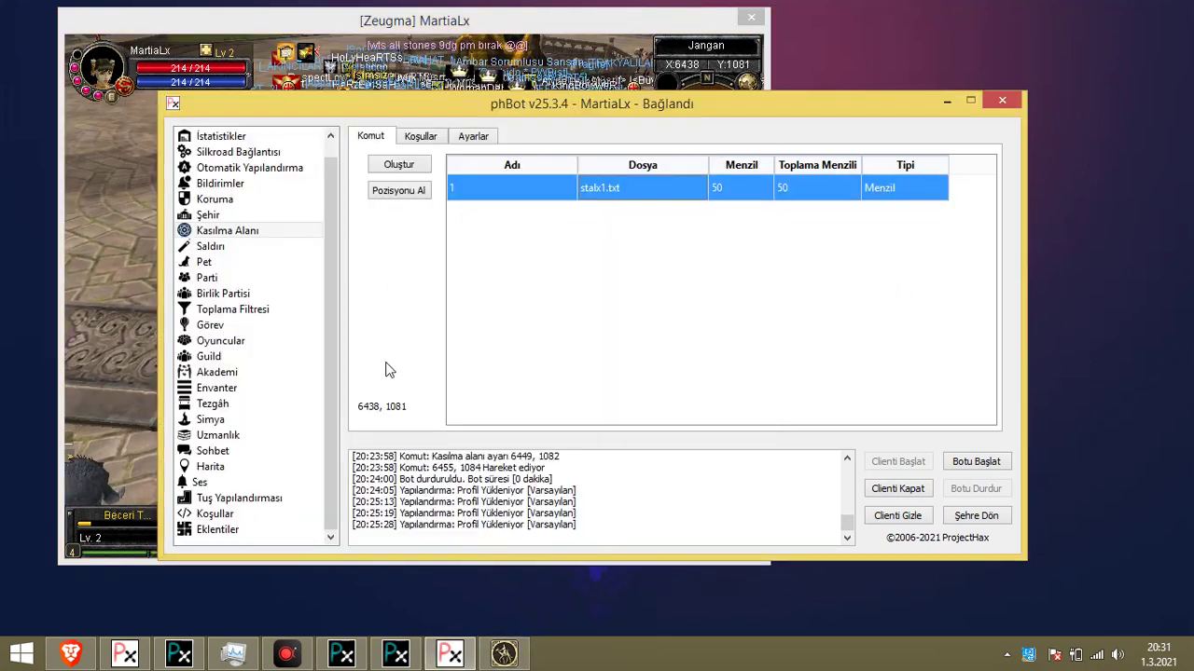
# Create a new configuration profile named STALÖNCESİ
pyautogui.click(291, 169)
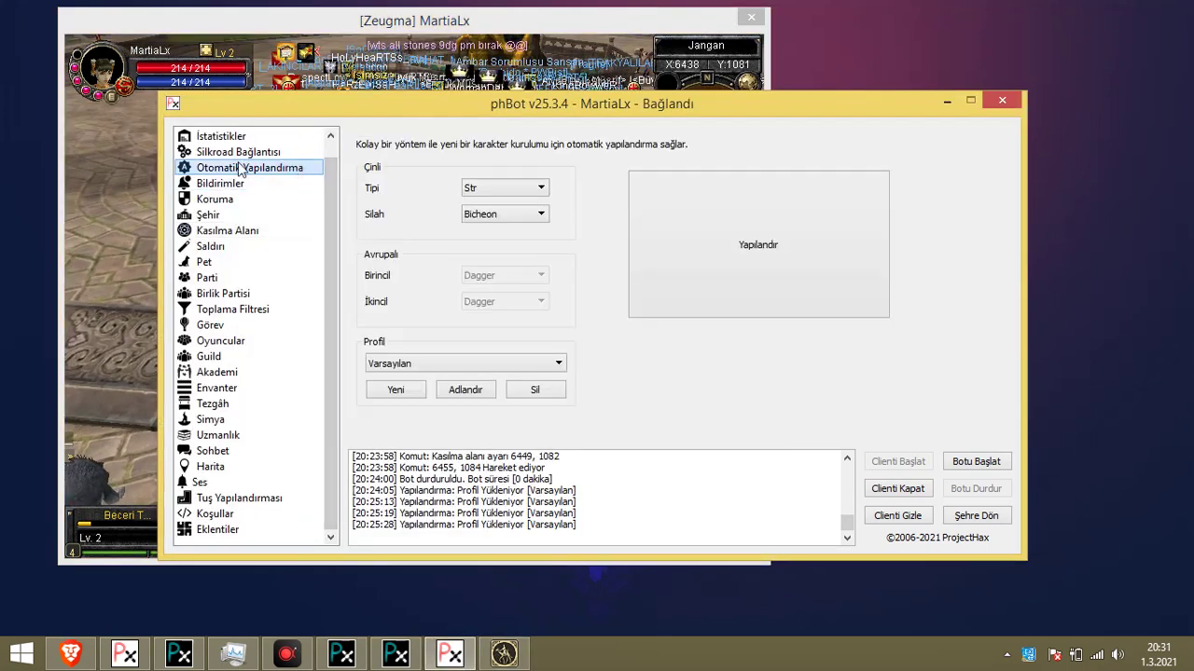
pyautogui.click(391, 392)
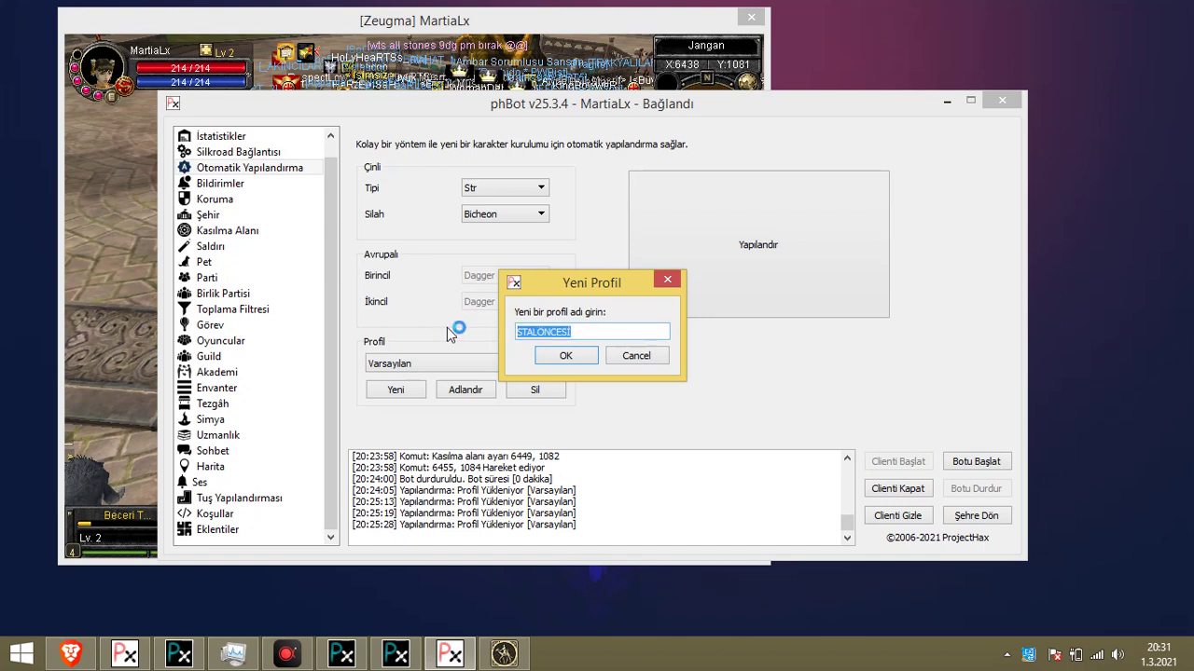
pyautogui.click(560, 356)
# Review the training area, stall, pickup filter and attack settings stored in the new STALÖNCESİ profile
pyautogui.click(300, 236)
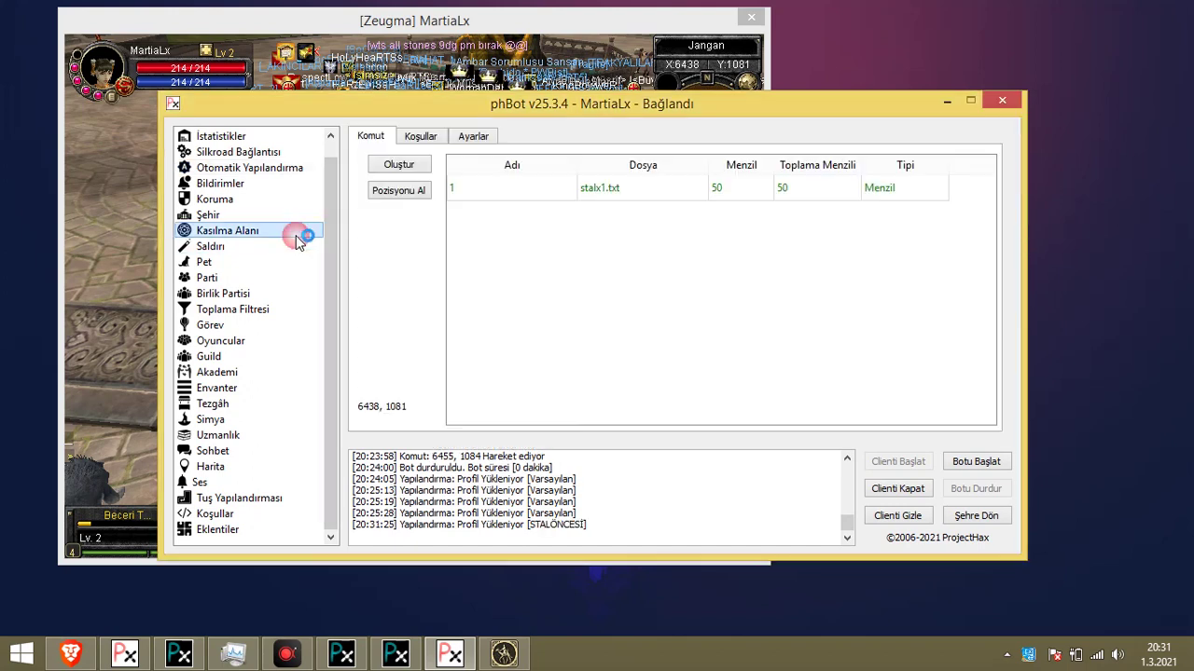
pyautogui.click(276, 408)
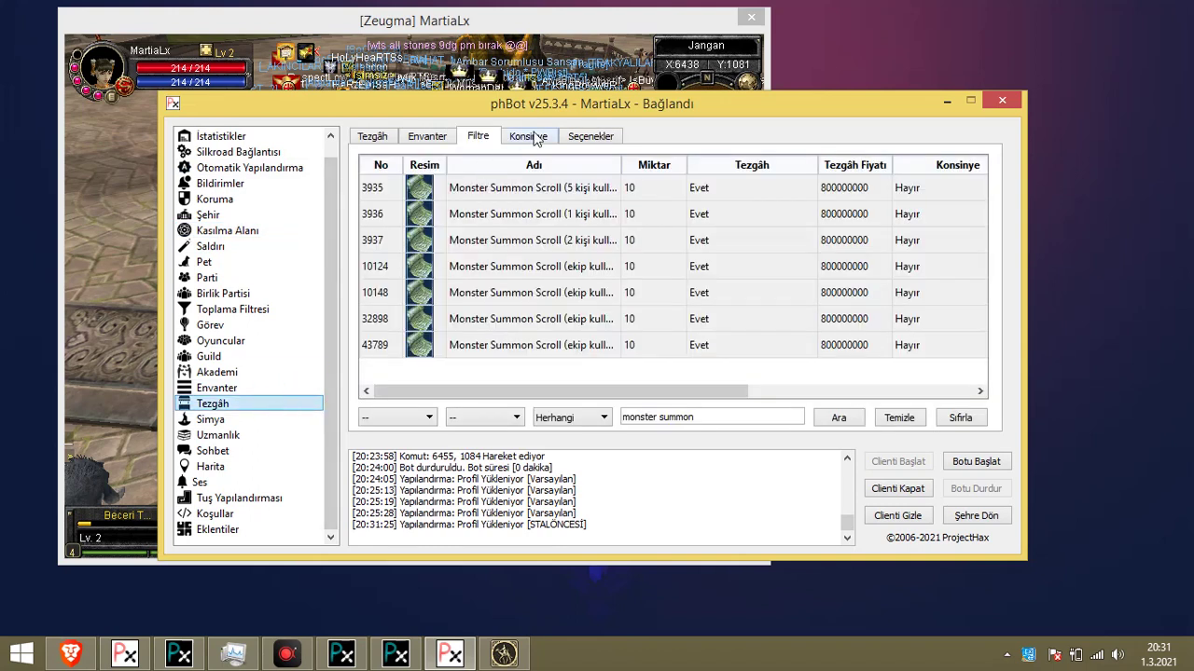
pyautogui.click(590, 136)
pyautogui.click(265, 311)
pyautogui.click(517, 137)
pyautogui.click(447, 137)
pyautogui.click(392, 136)
pyautogui.click(453, 136)
pyautogui.click(274, 233)
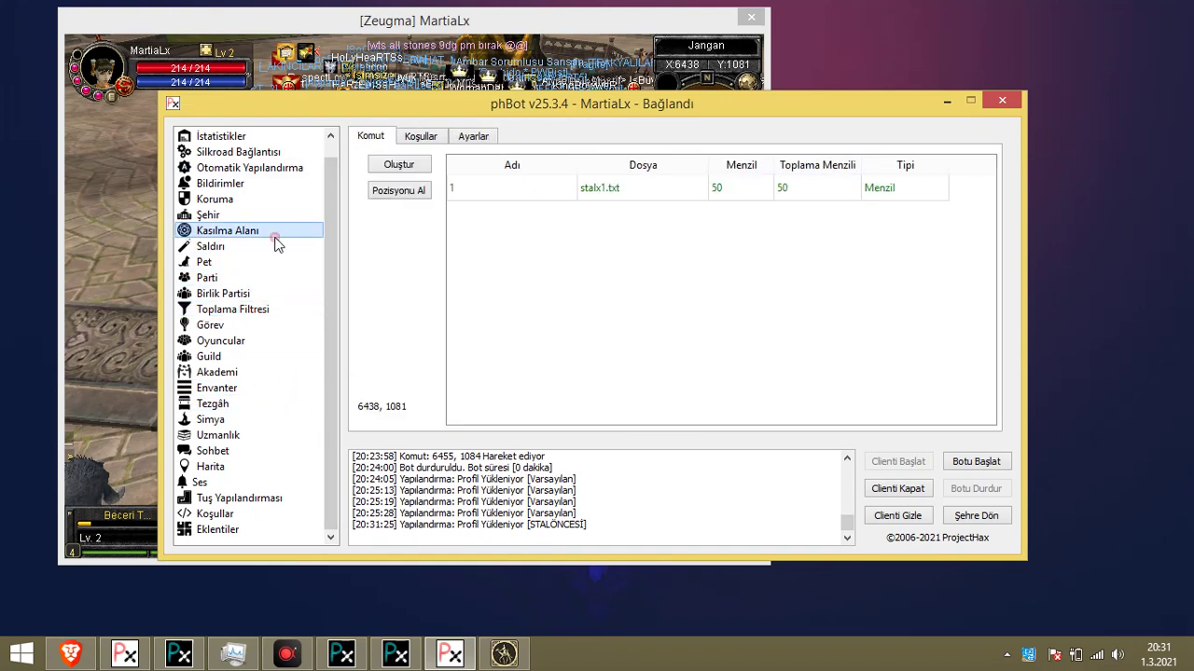
pyautogui.click(280, 247)
pyautogui.click(600, 86)
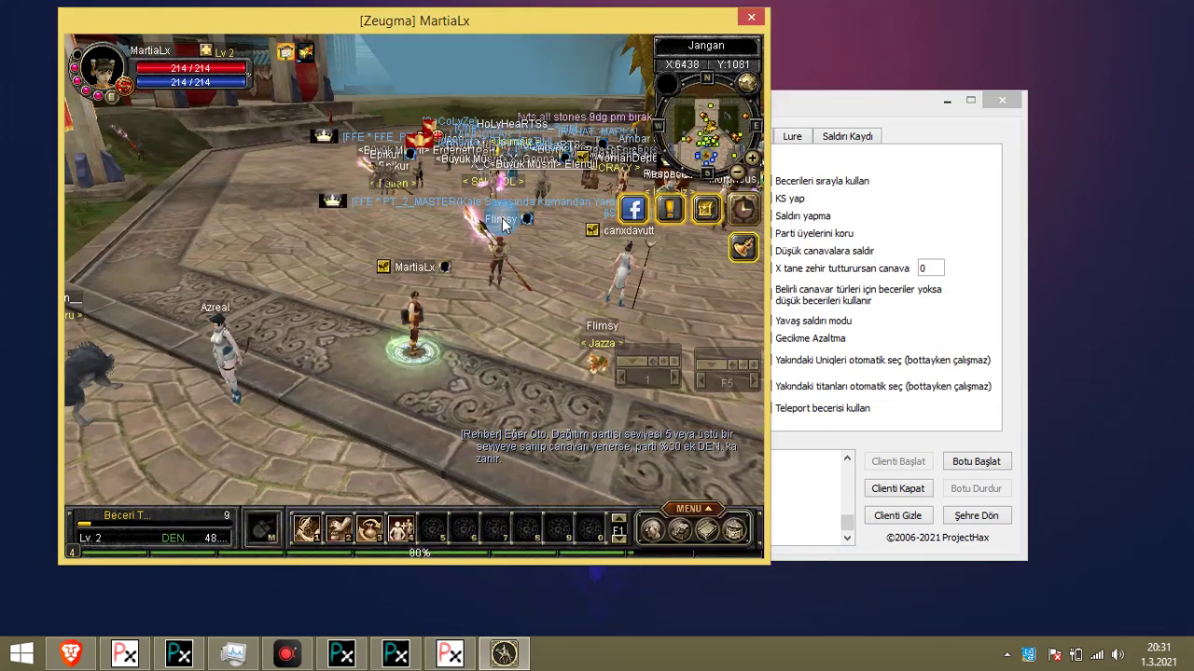
pyautogui.click(820, 111)
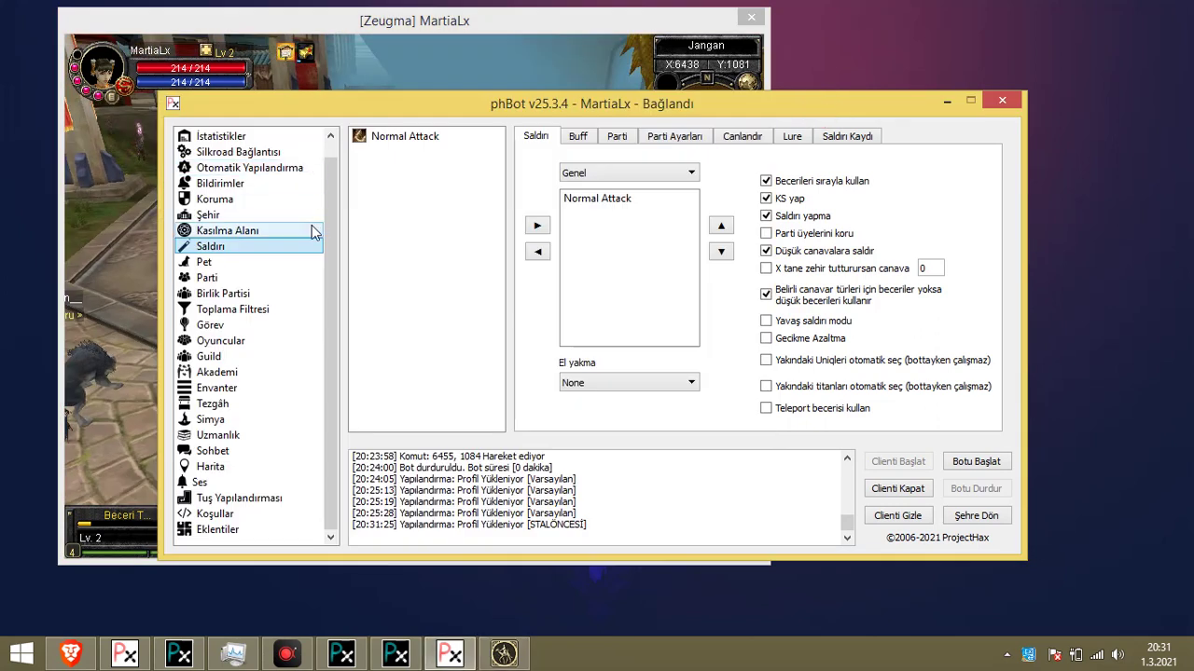
pyautogui.click(317, 230)
pyautogui.click(296, 154)
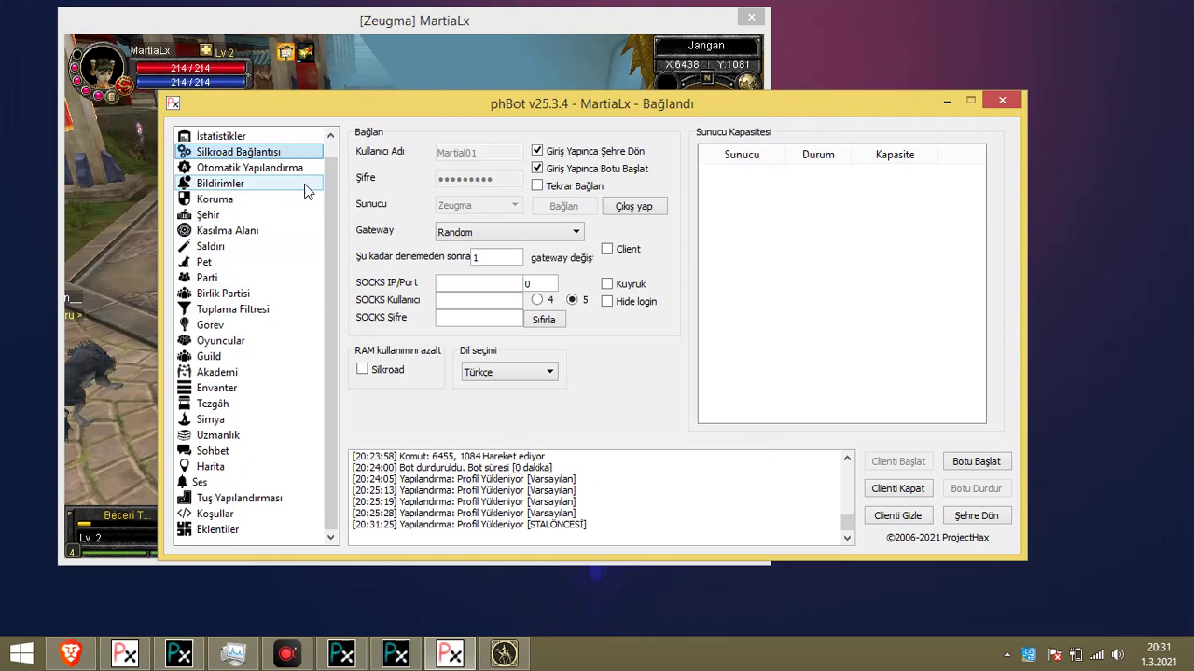
# Select the STALÖNCESİ profile again and check its pickup filter settings
pyautogui.click(290, 168)
pyautogui.click(372, 364)
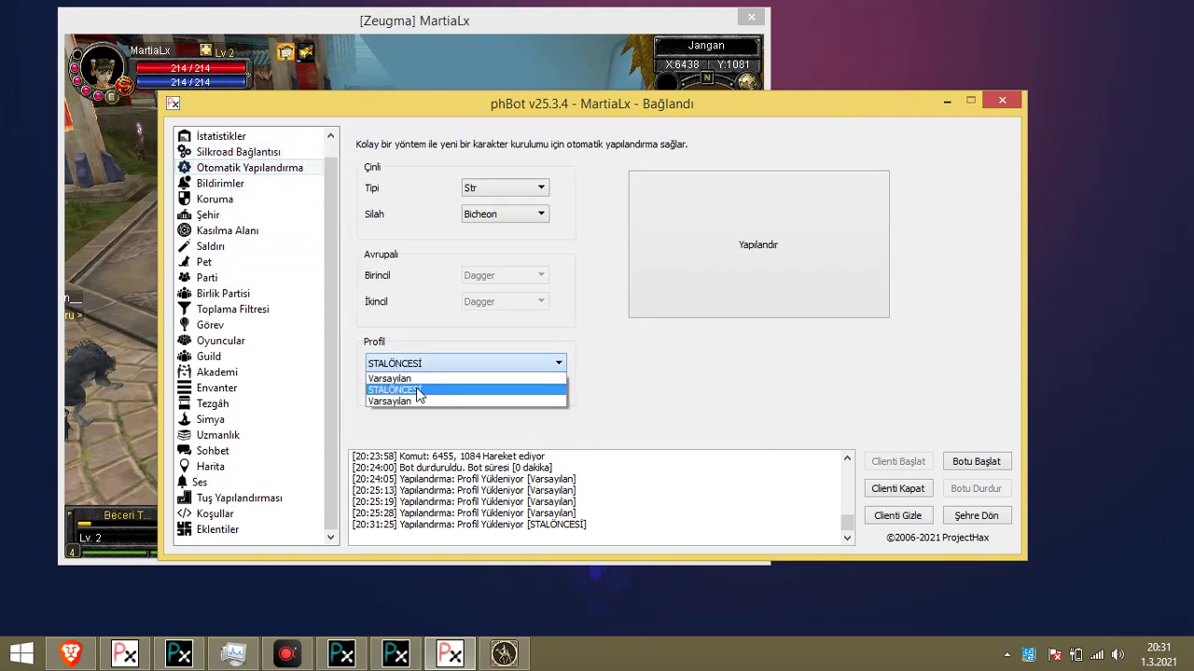
pyautogui.click(418, 390)
pyautogui.click(303, 325)
pyautogui.click(304, 309)
pyautogui.click(448, 138)
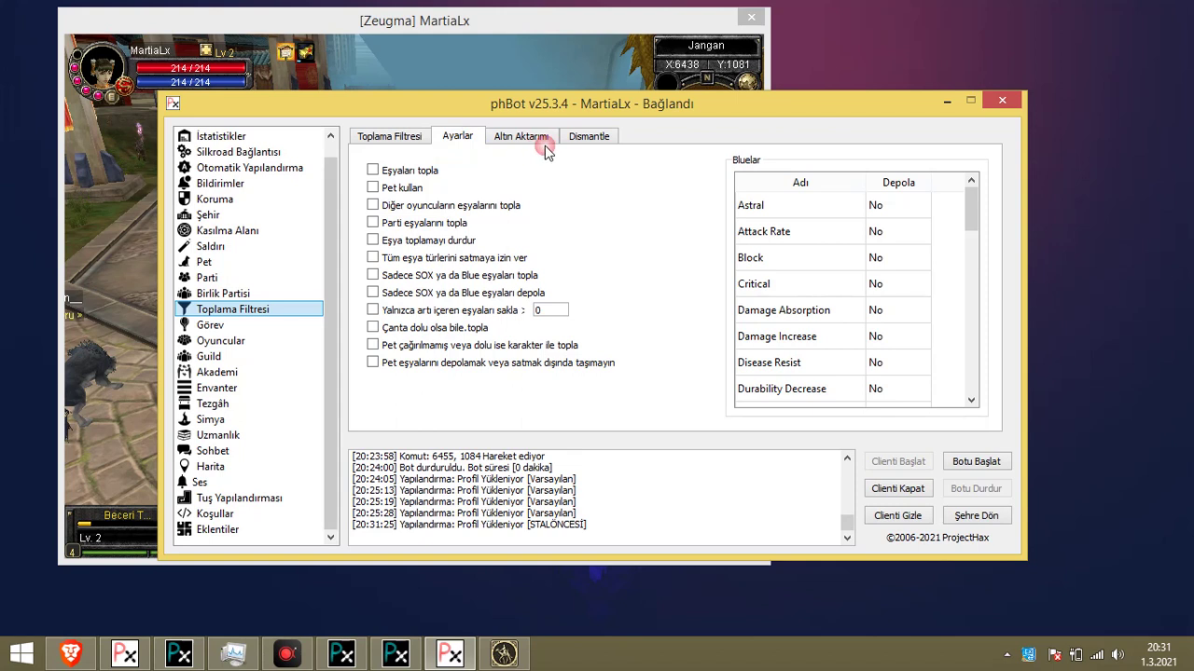
pyautogui.click(280, 295)
# Switch the active configuration profile back to Varsayılan
pyautogui.click(276, 168)
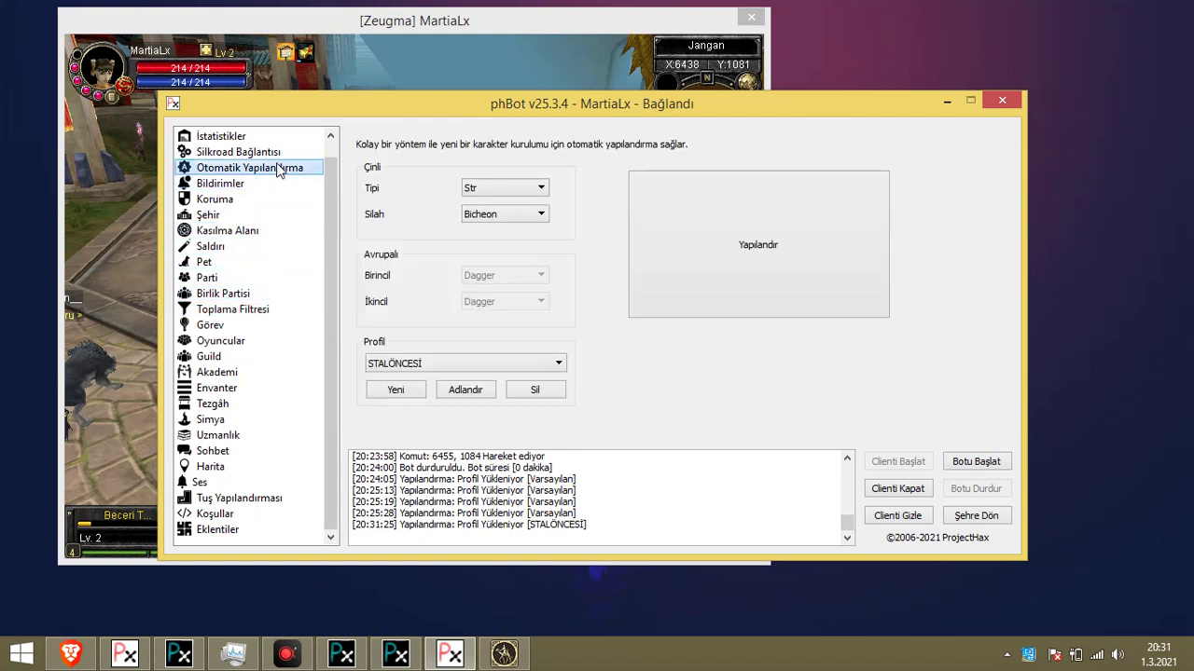
pyautogui.click(444, 366)
pyautogui.click(410, 403)
# Delete training area 1, which uses stalx1.txt, from the training area list
pyautogui.click(263, 234)
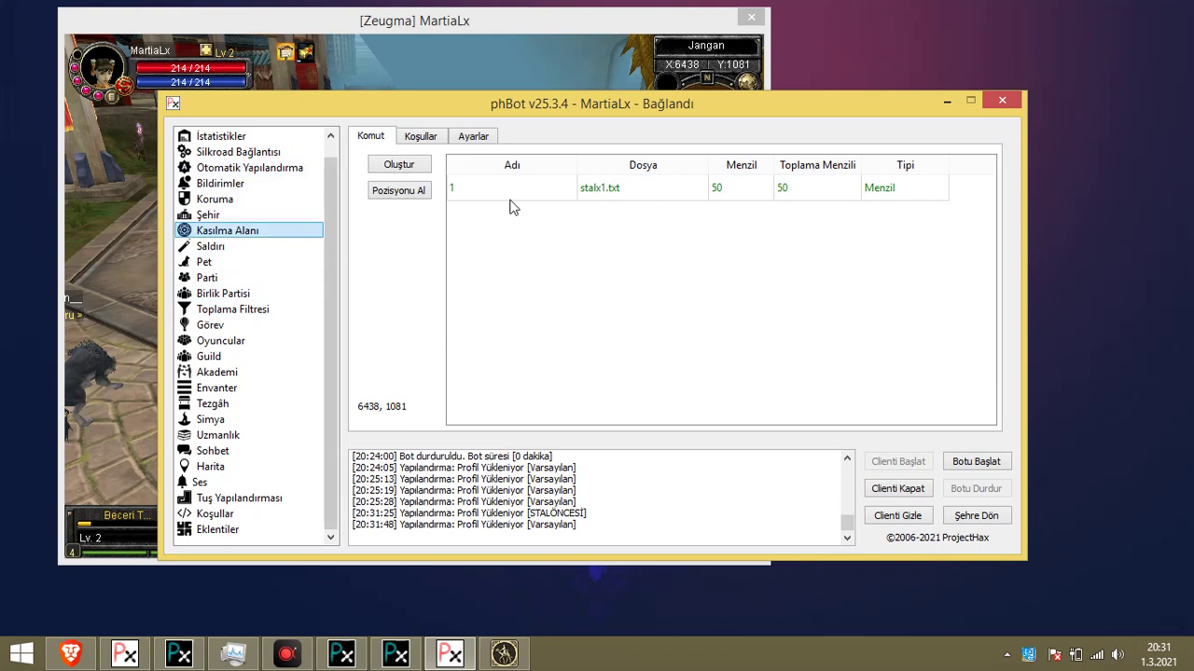
pyautogui.click(555, 80)
pyautogui.click(884, 293)
pyautogui.rightClick(628, 210)
pyautogui.click(271, 169)
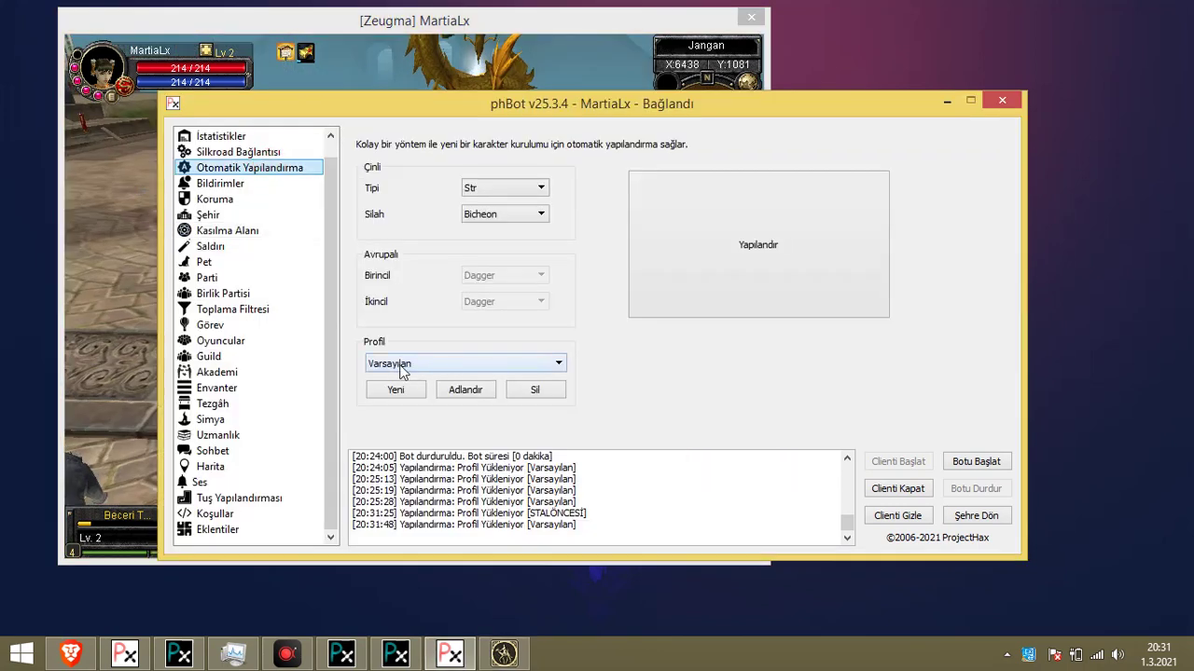
pyautogui.click(265, 231)
pyautogui.rightClick(549, 183)
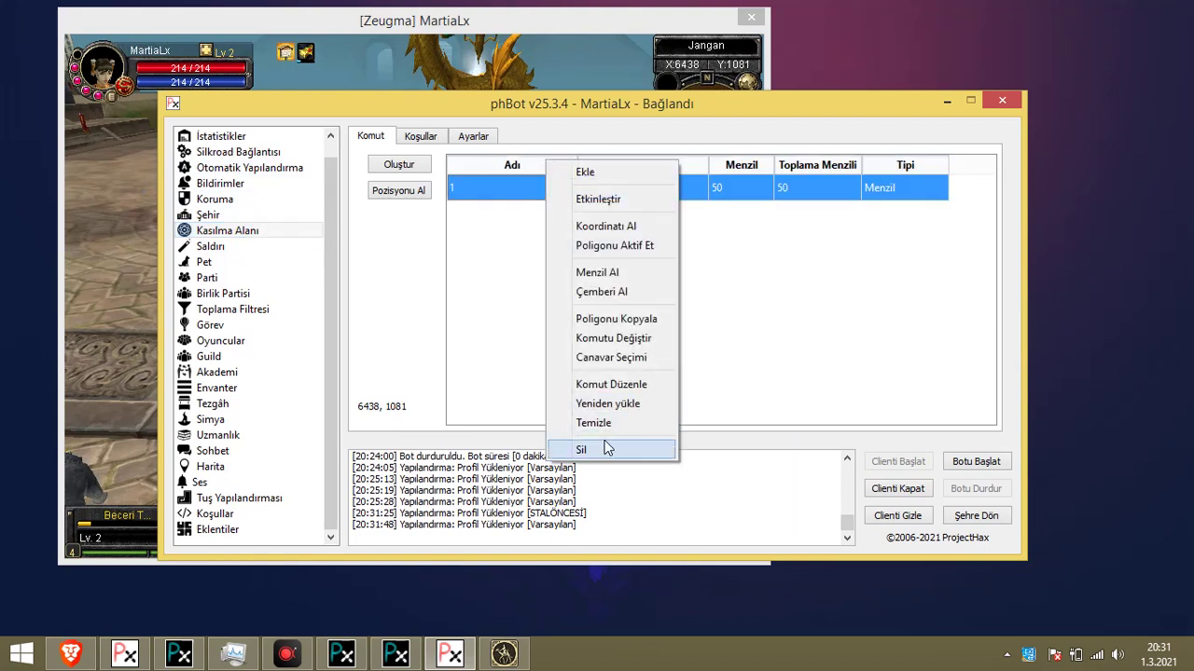
pyautogui.click(604, 448)
# Close the script creator without recording anything and add a fresh training area named 1 to the list
pyautogui.click(399, 166)
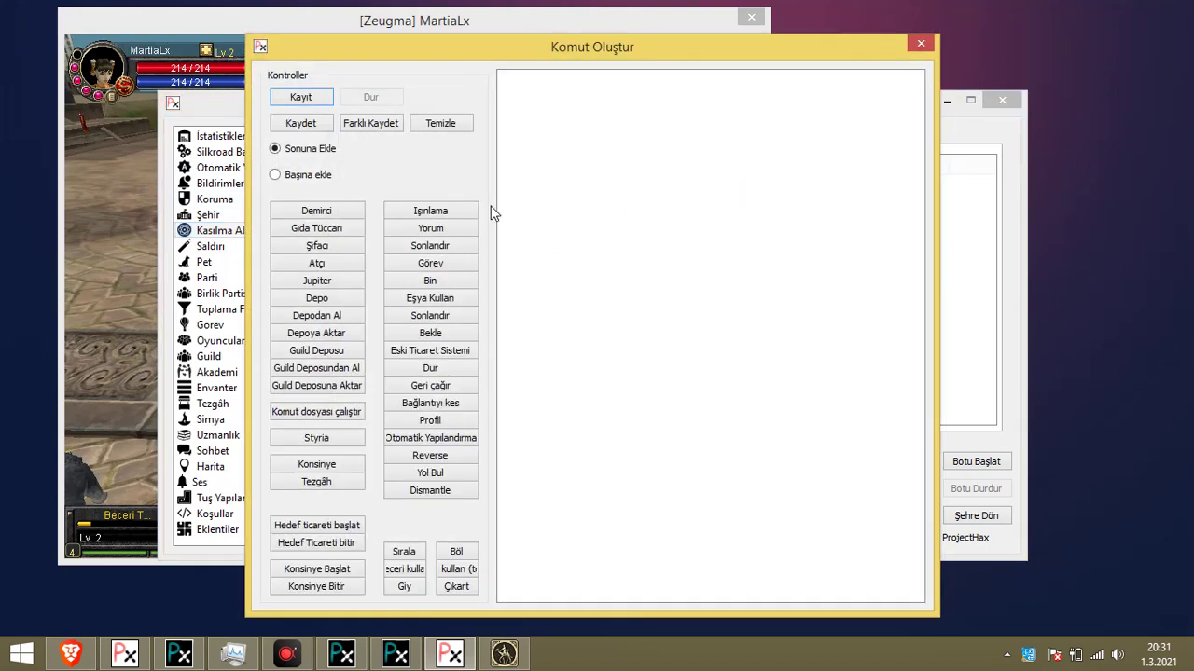
pyautogui.click(920, 43)
pyautogui.rightClick(573, 271)
pyautogui.click(591, 264)
pyautogui.click(567, 358)
# Assign the script file stalsonrasıatack.txt from the desktop to training area 1
pyautogui.rightClick(575, 190)
pyautogui.click(640, 350)
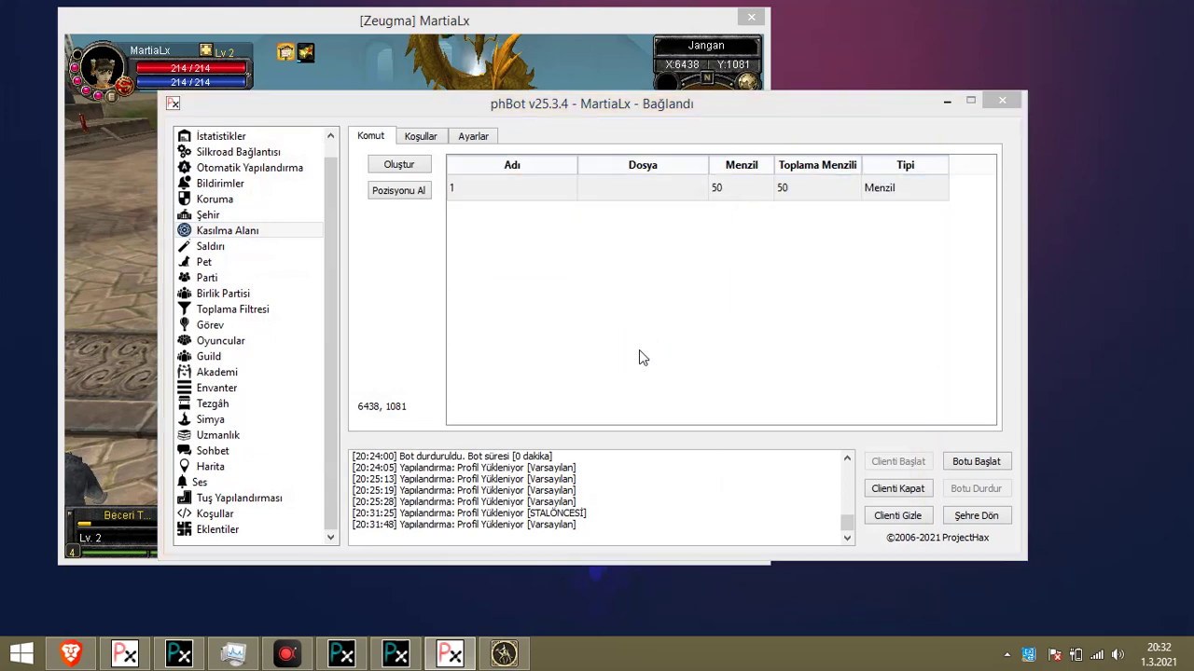
pyautogui.scroll(-3, 519, 337)
pyautogui.scroll(-3, 518, 336)
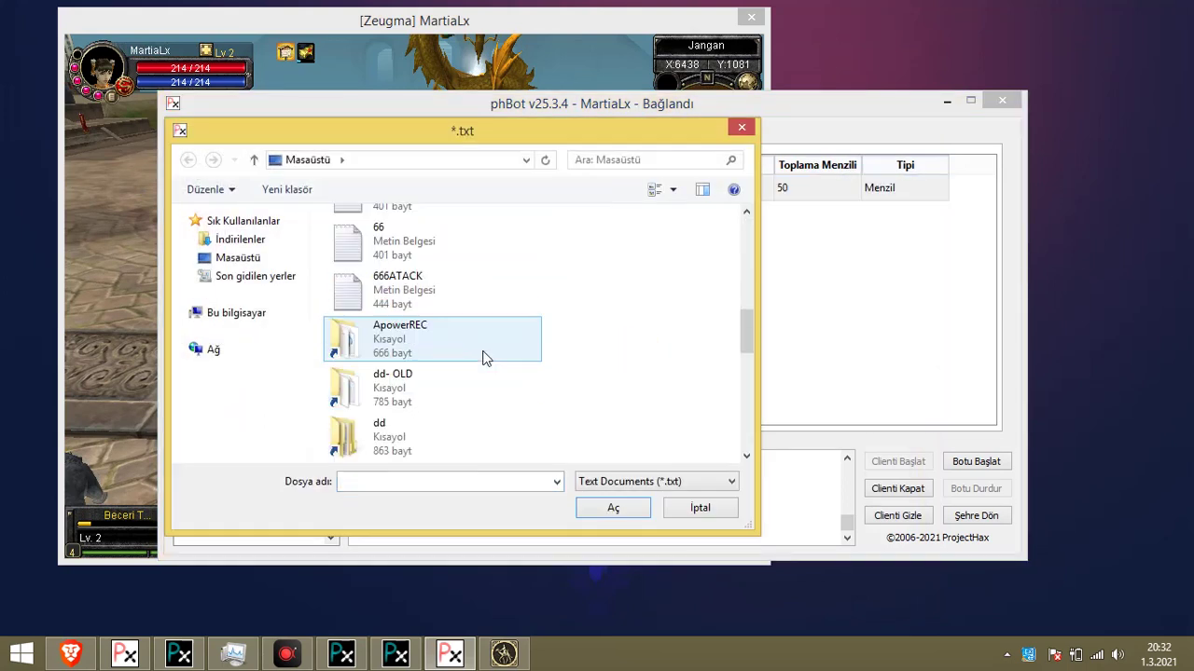
pyautogui.scroll(-3, 483, 358)
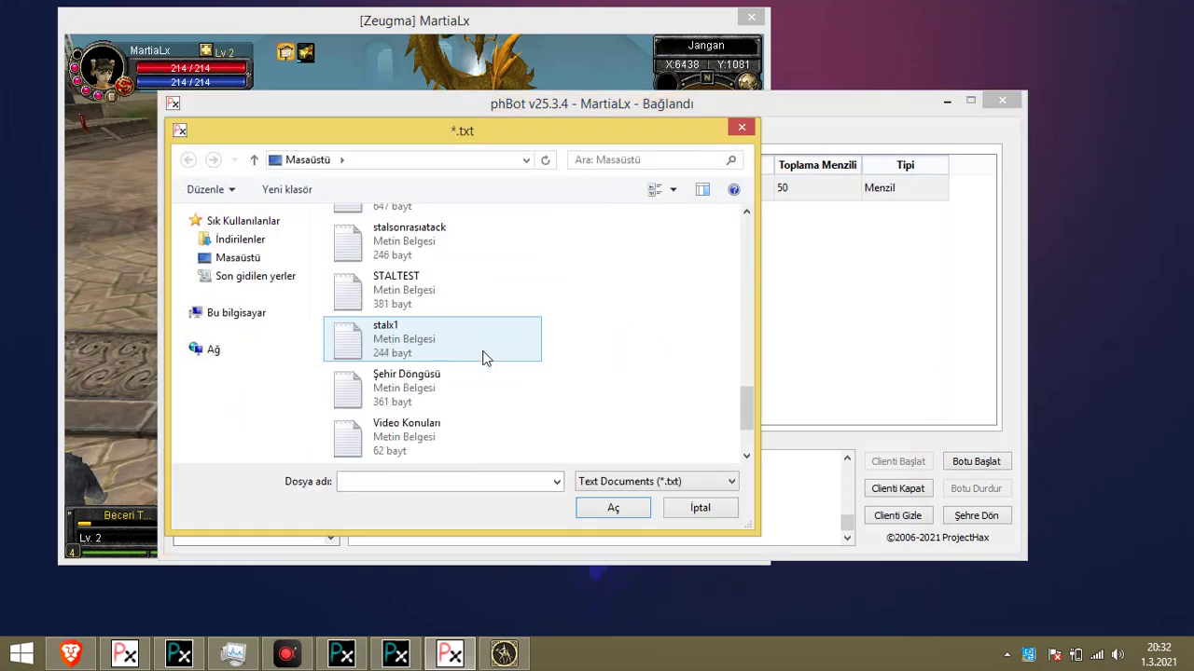
pyautogui.doubleClick(450, 241)
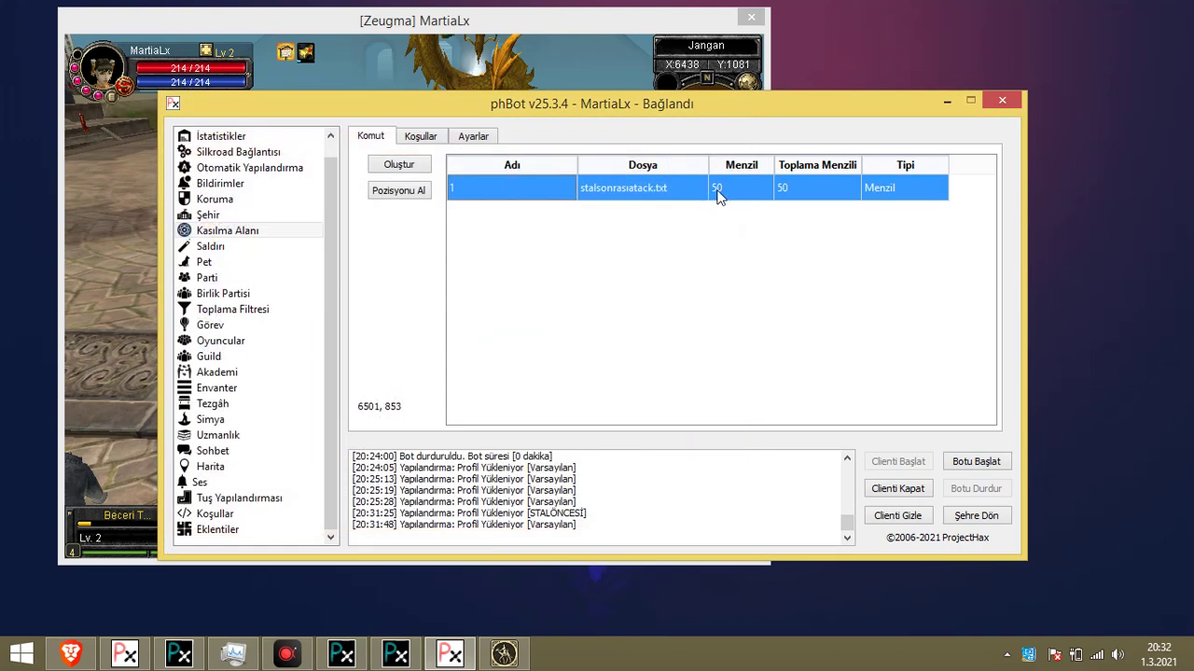
# Turn off the attack option "Saldırı yapma" and the stall option "Tezgâh açmadan önce şehir döngüsünü çalıştır"
pyautogui.click(282, 248)
pyautogui.click(784, 214)
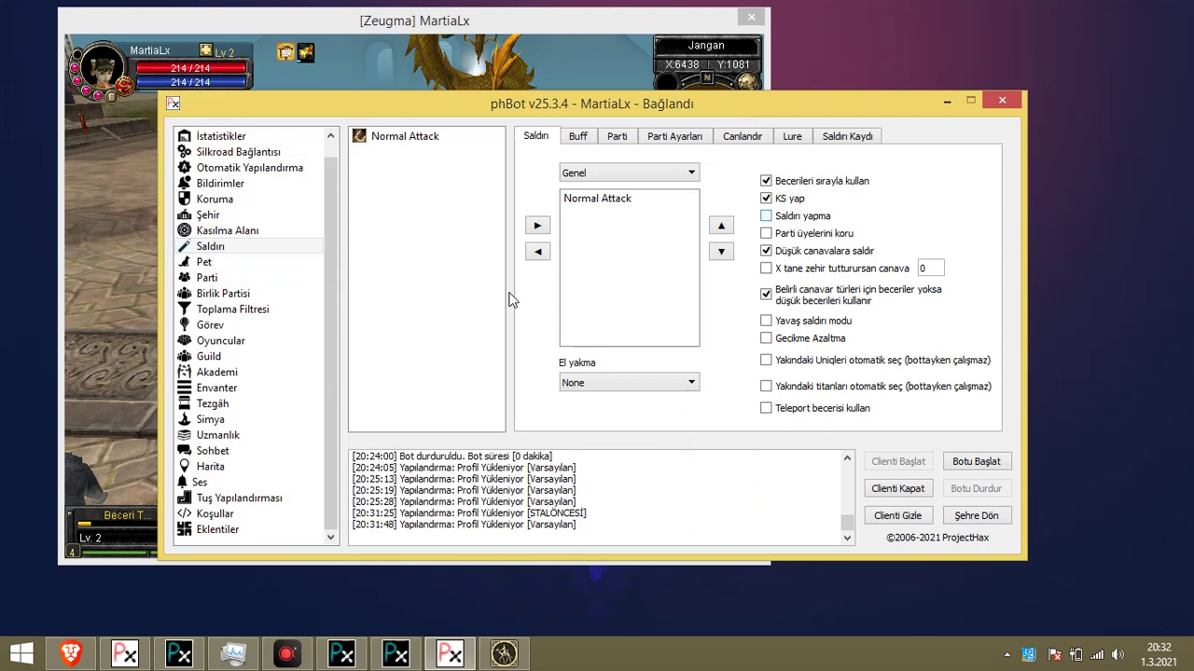
pyautogui.click(271, 404)
pyautogui.click(453, 183)
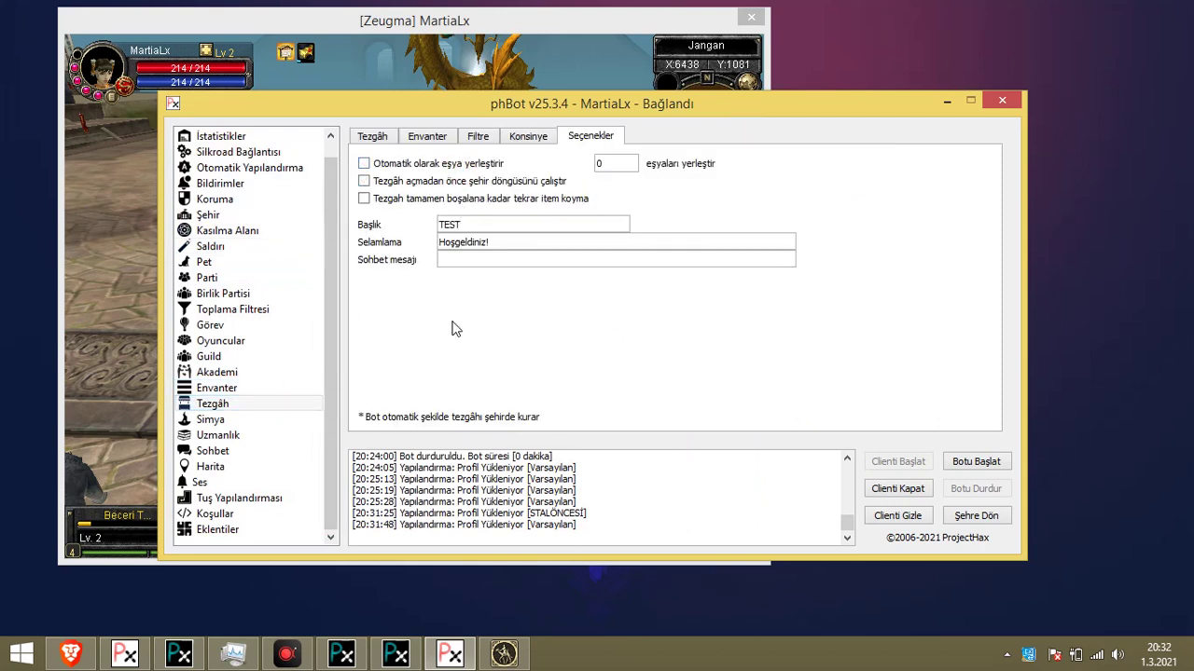
# Check the pickup filter's collection options and its entries for the Monster Summon Scrolls
pyautogui.click(234, 308)
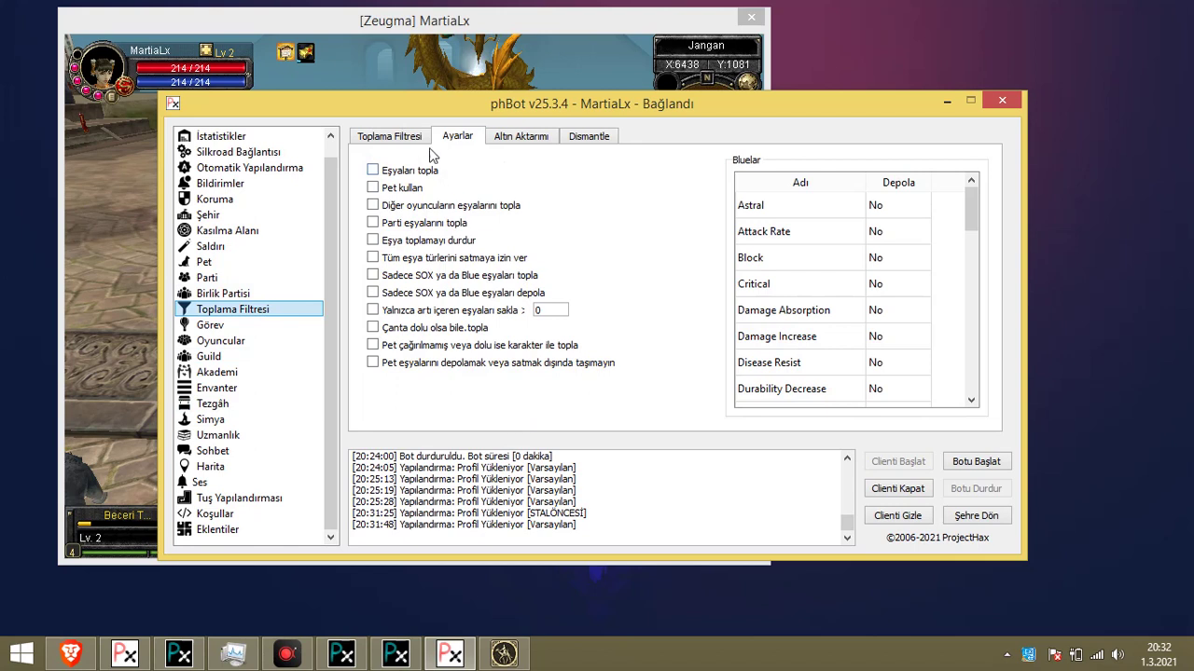
pyautogui.click(401, 137)
pyautogui.click(495, 137)
pyautogui.click(360, 140)
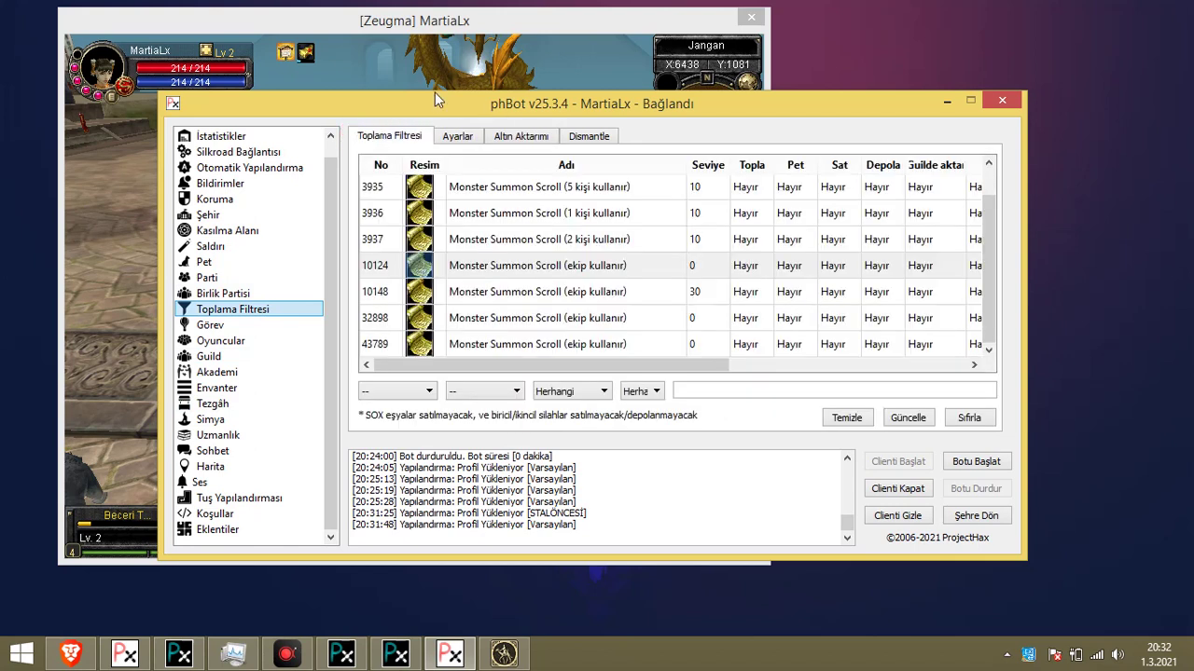
pyautogui.click(436, 82)
pyautogui.click(819, 384)
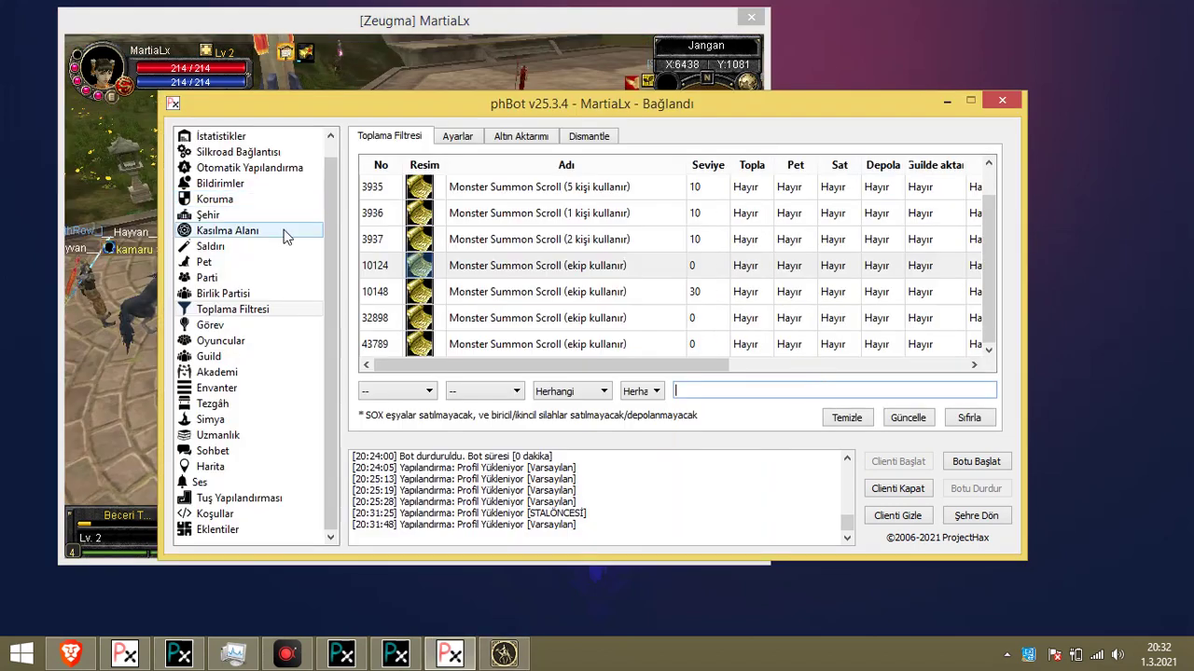
# Review the remaining settings, including profile, training area, attack, inventory, stall and notification options
pyautogui.click(285, 235)
pyautogui.click(302, 169)
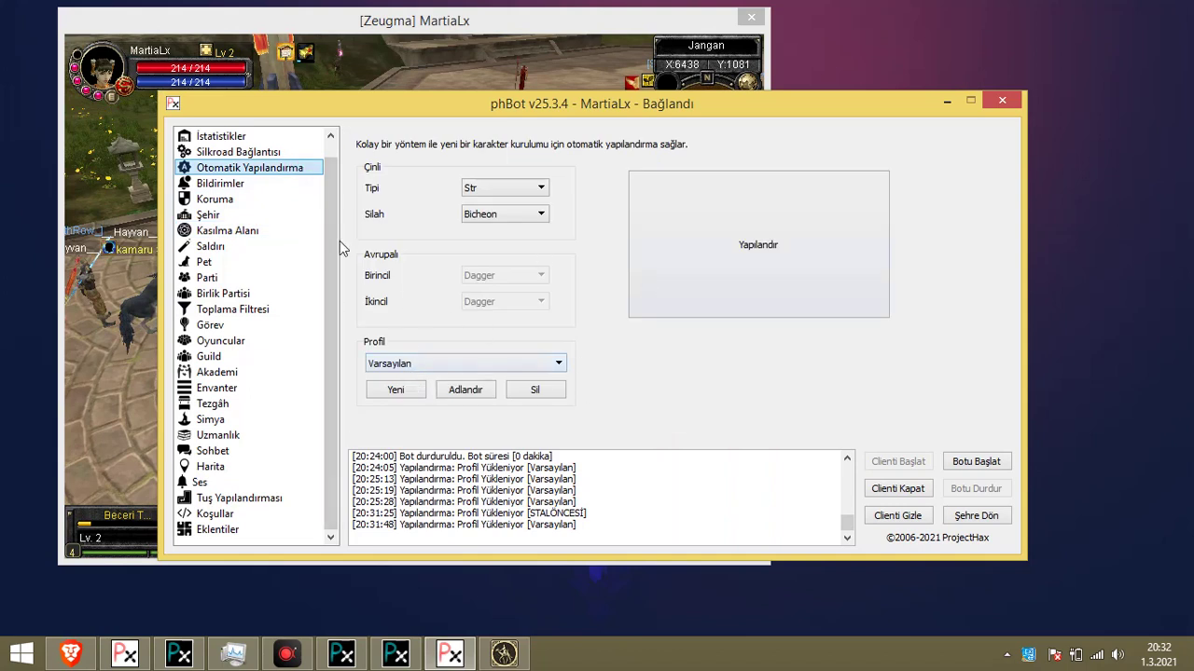
pyautogui.click(280, 232)
pyautogui.click(295, 248)
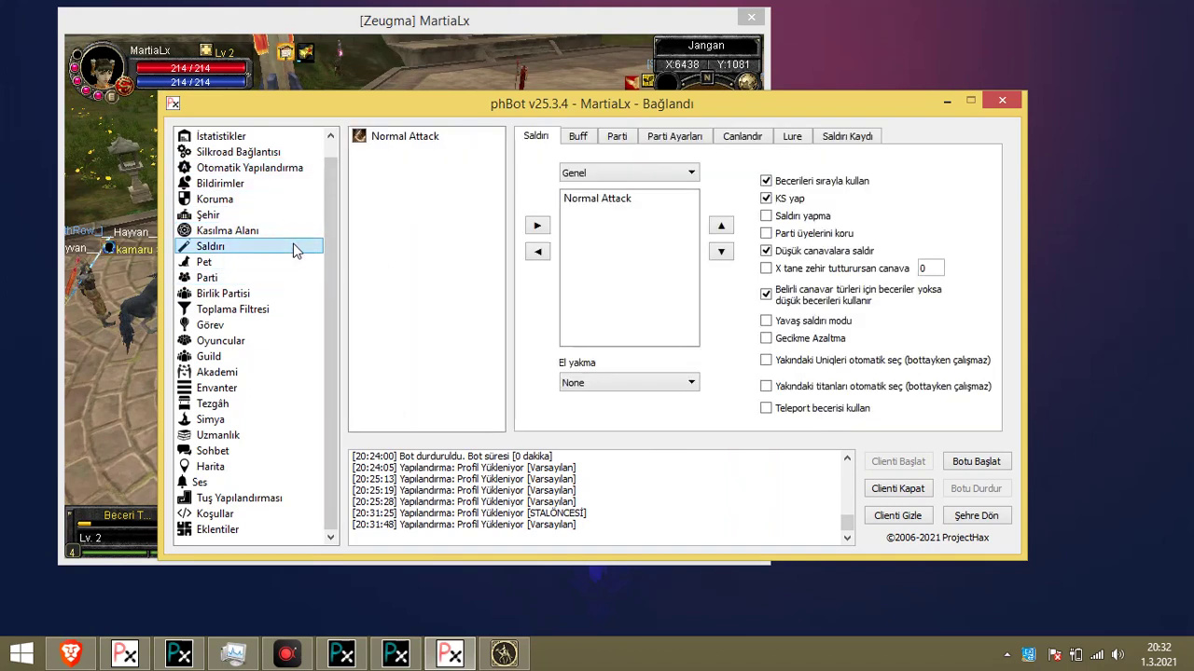
pyautogui.click(586, 137)
pyautogui.click(264, 450)
pyautogui.click(263, 484)
pyautogui.click(263, 513)
pyautogui.click(259, 388)
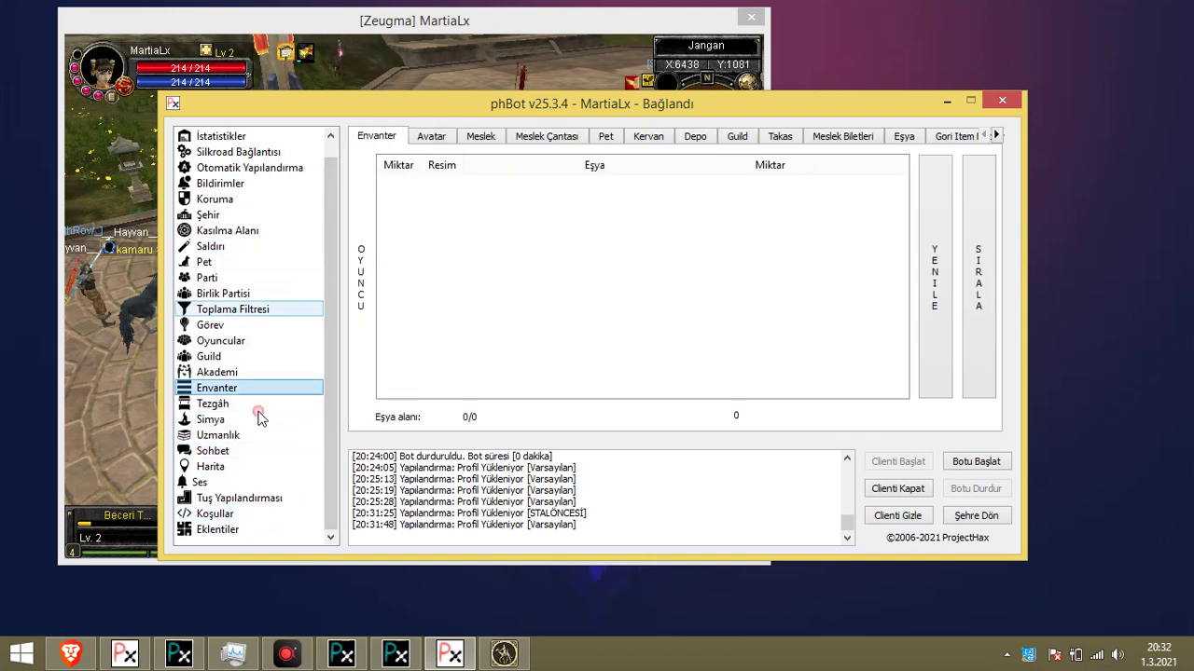
pyautogui.click(257, 311)
pyautogui.click(462, 136)
pyautogui.click(235, 386)
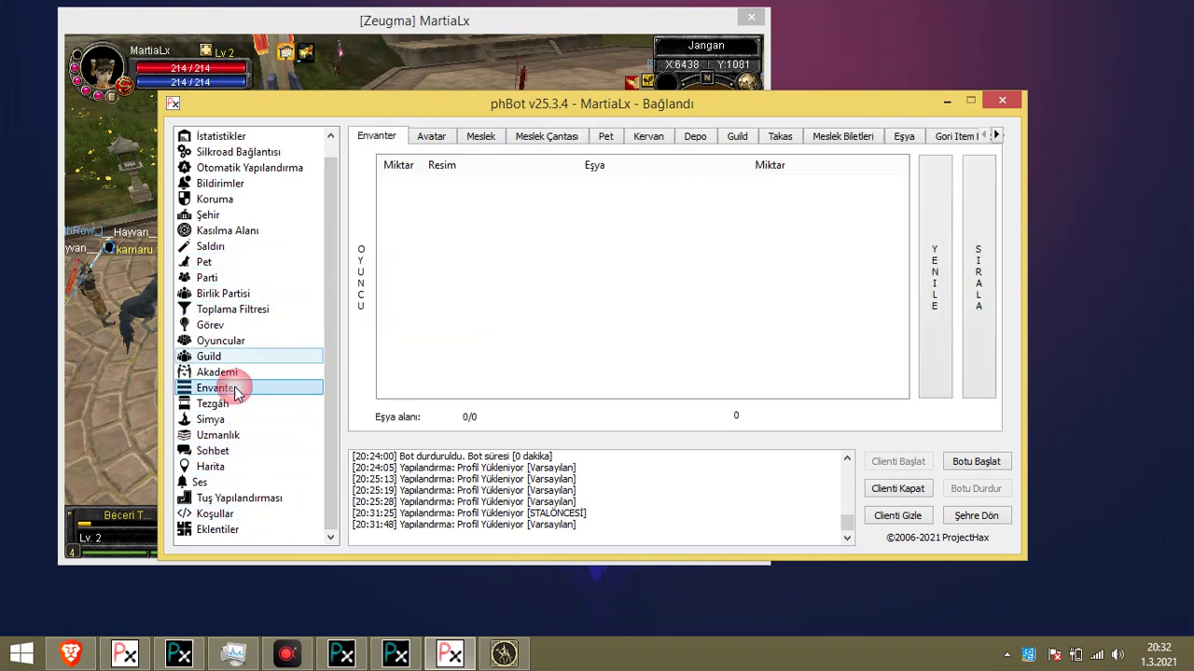
pyautogui.click(278, 420)
pyautogui.click(285, 407)
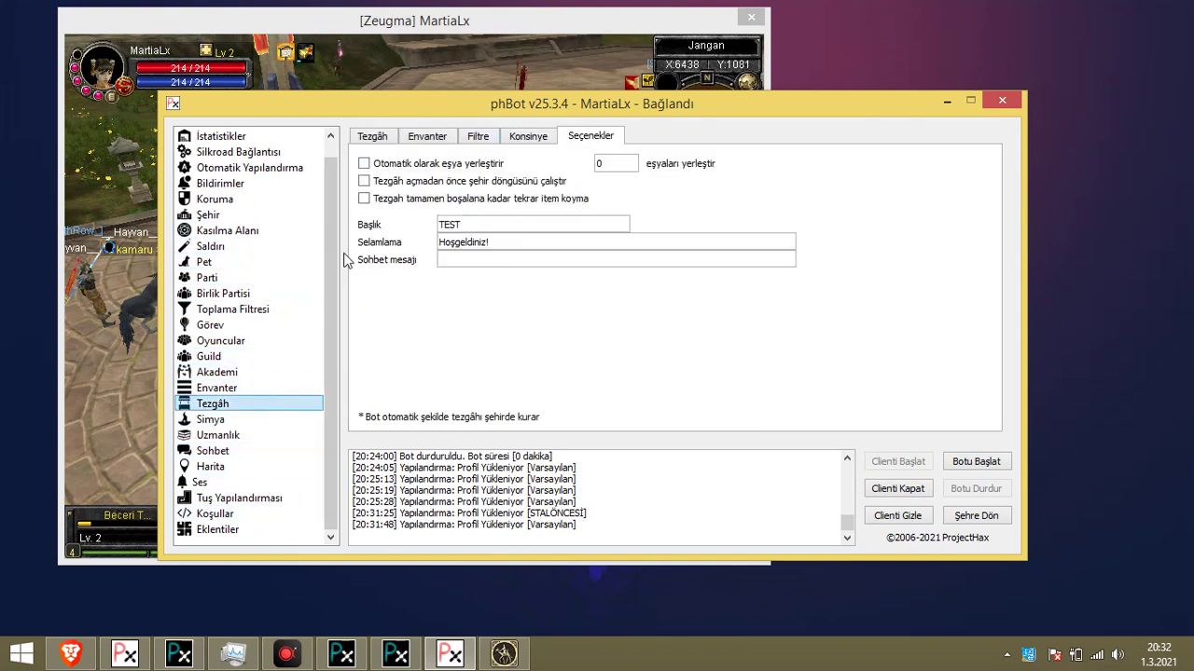
pyautogui.click(273, 252)
pyautogui.click(297, 182)
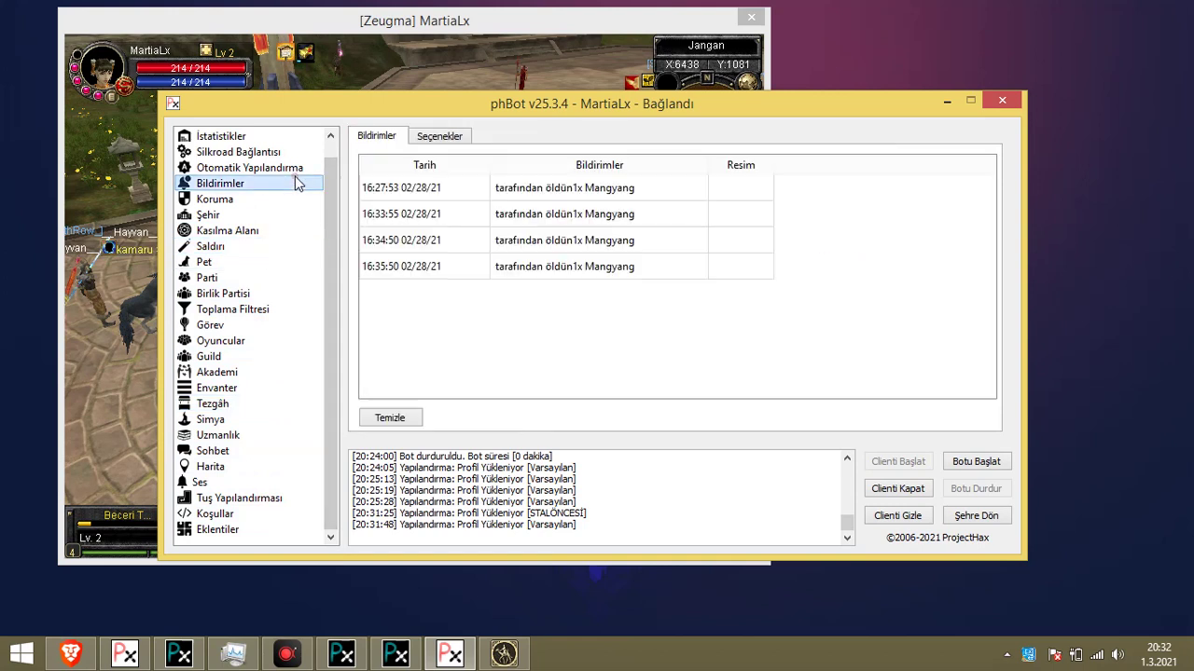
# Create a new configuration profile named STALSONRASI
pyautogui.click(299, 168)
pyautogui.click(391, 391)
pyautogui.write('STALSN')
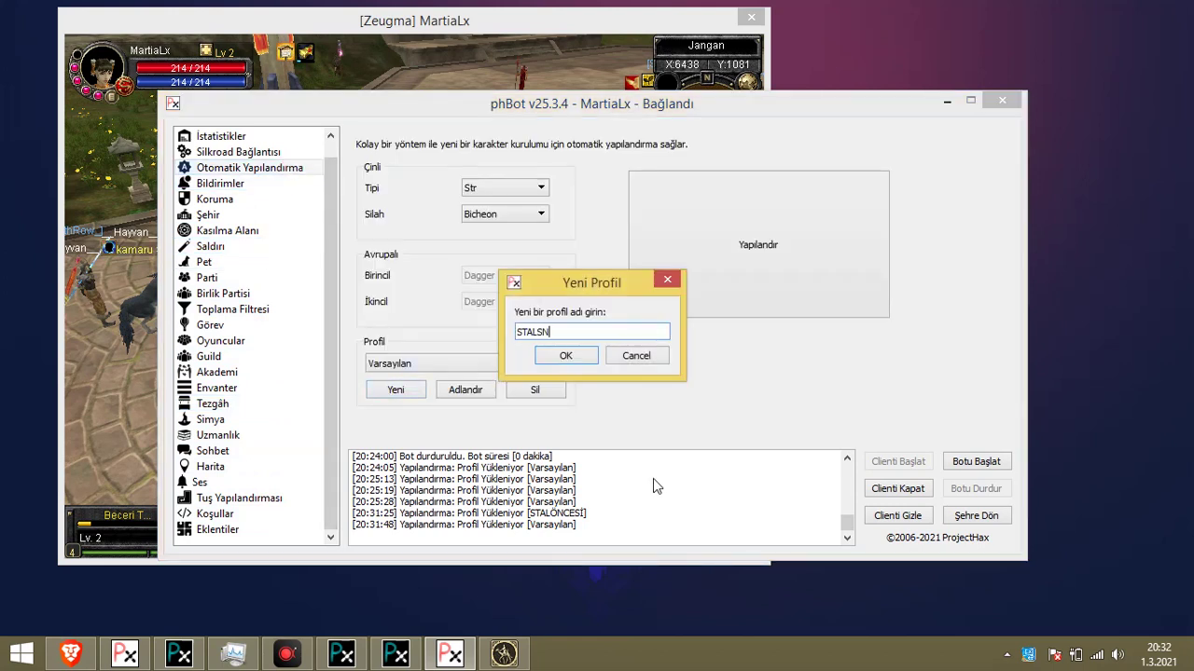
pyautogui.press('BackSpace')
pyautogui.write('ONRASI')
pyautogui.press('Return')
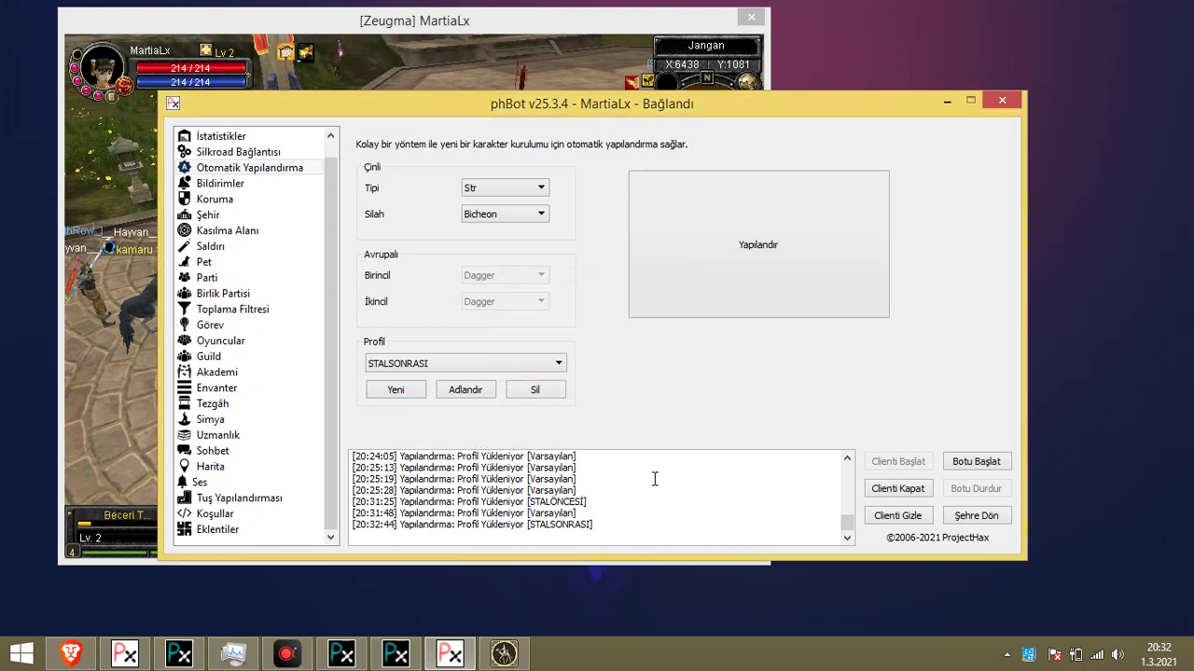
# Add Normal Attack to the general buff list and show the profile's attack skills
pyautogui.click(279, 231)
pyautogui.click(291, 247)
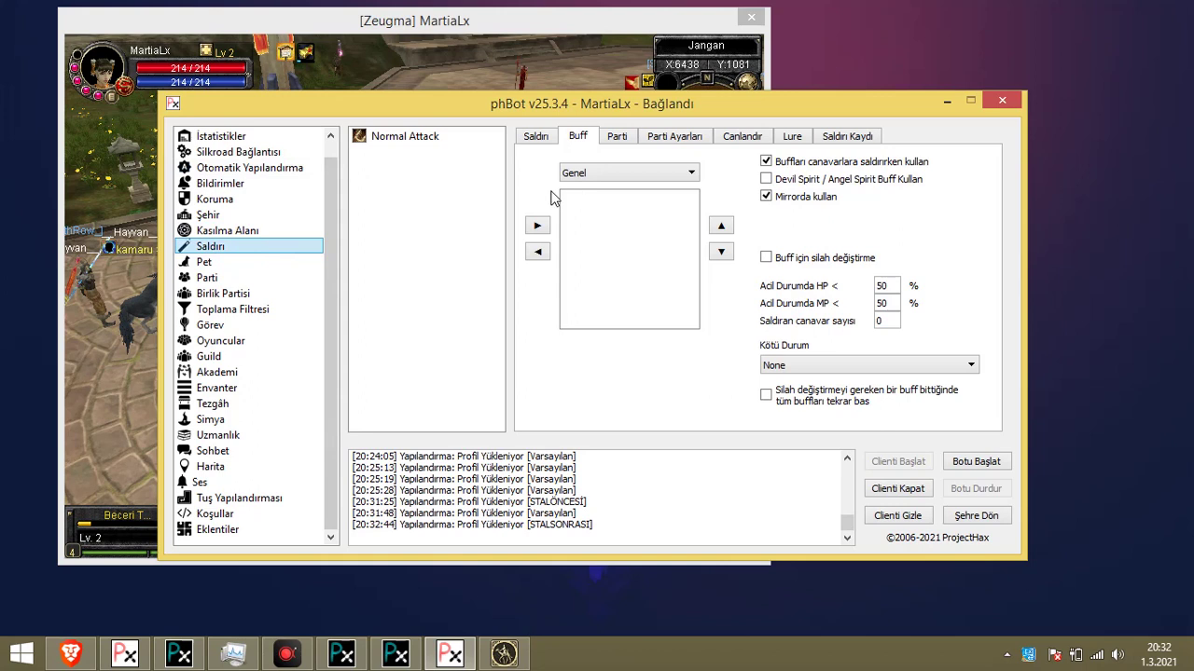
pyautogui.click(417, 140)
pyautogui.click(543, 224)
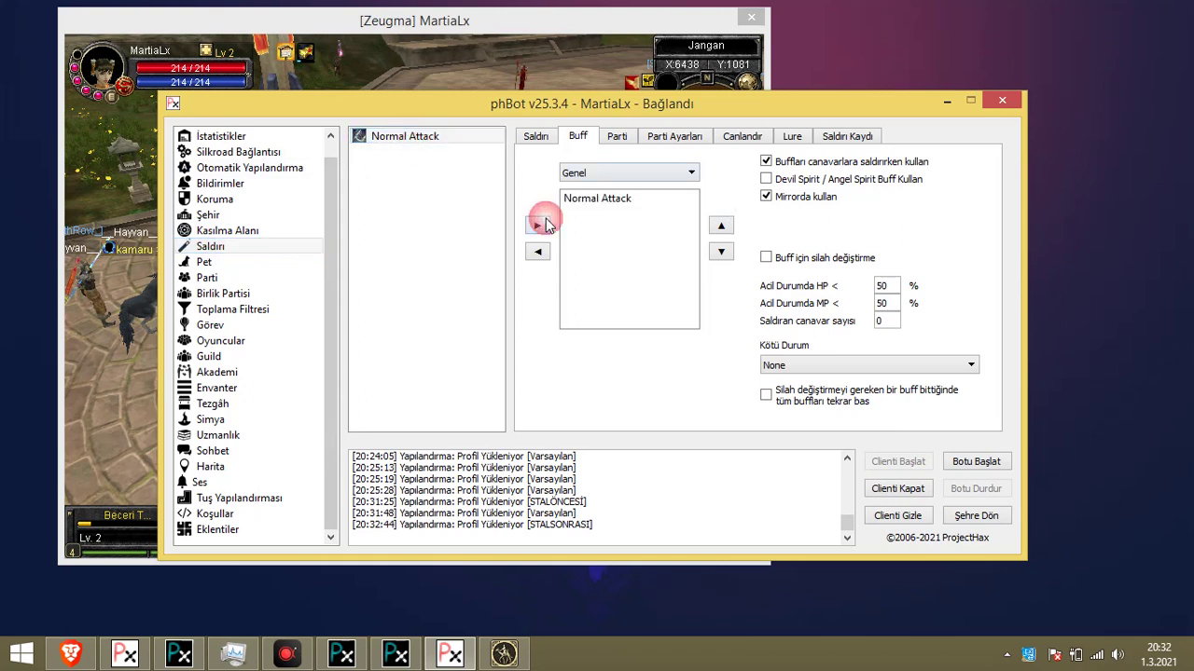
pyautogui.click(536, 138)
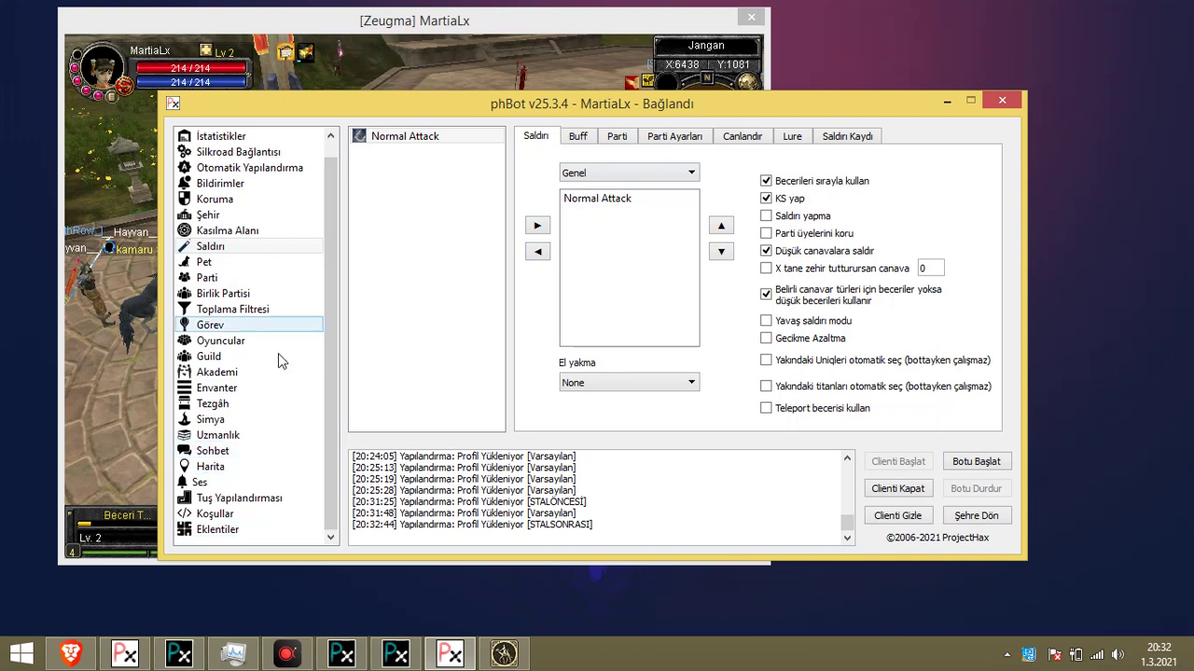
# Load the STALÖNCESİ profile and check its attack options and training area script
pyautogui.click(245, 168)
pyautogui.click(424, 365)
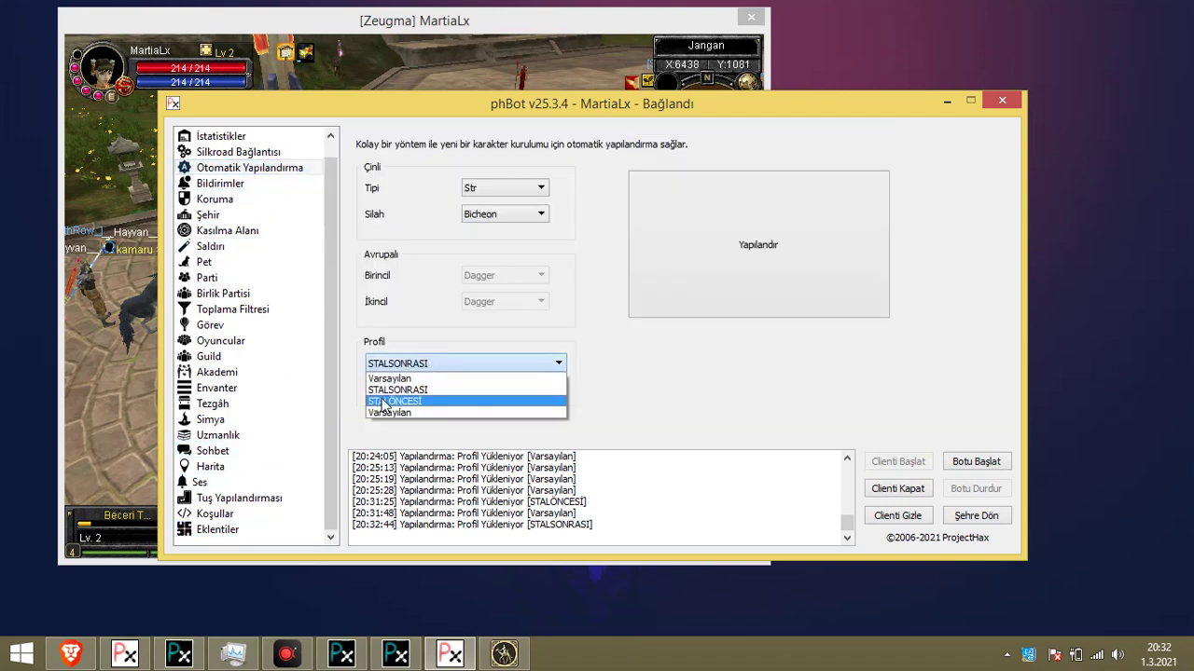
pyautogui.click(382, 402)
pyautogui.click(248, 246)
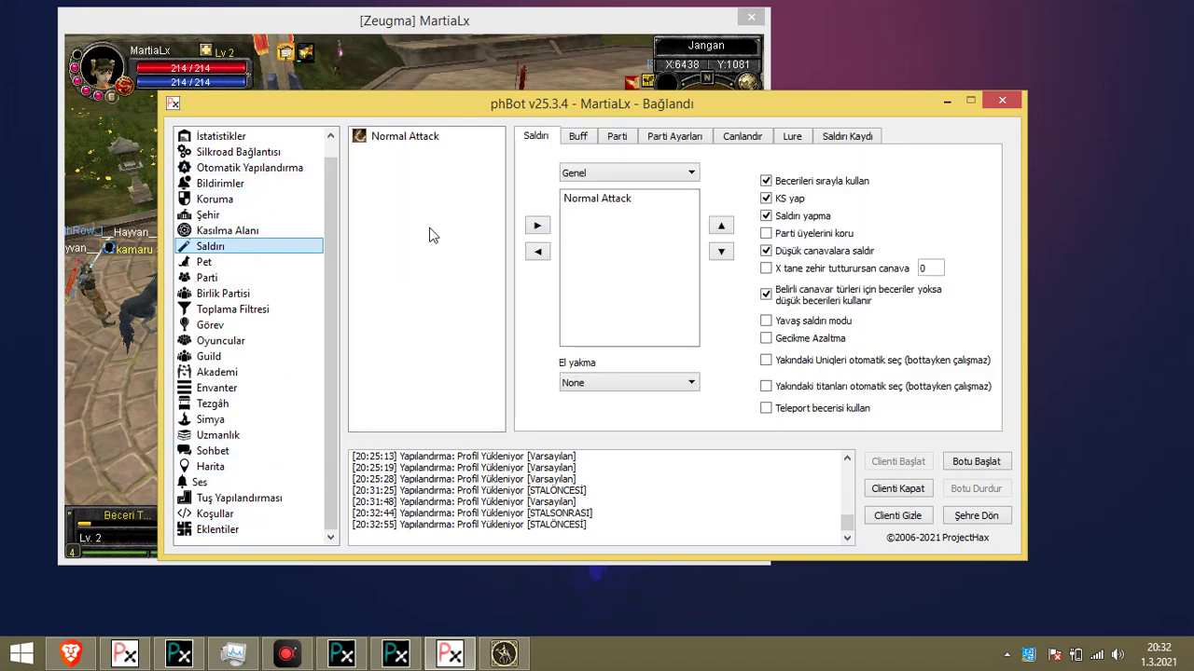
pyautogui.click(320, 232)
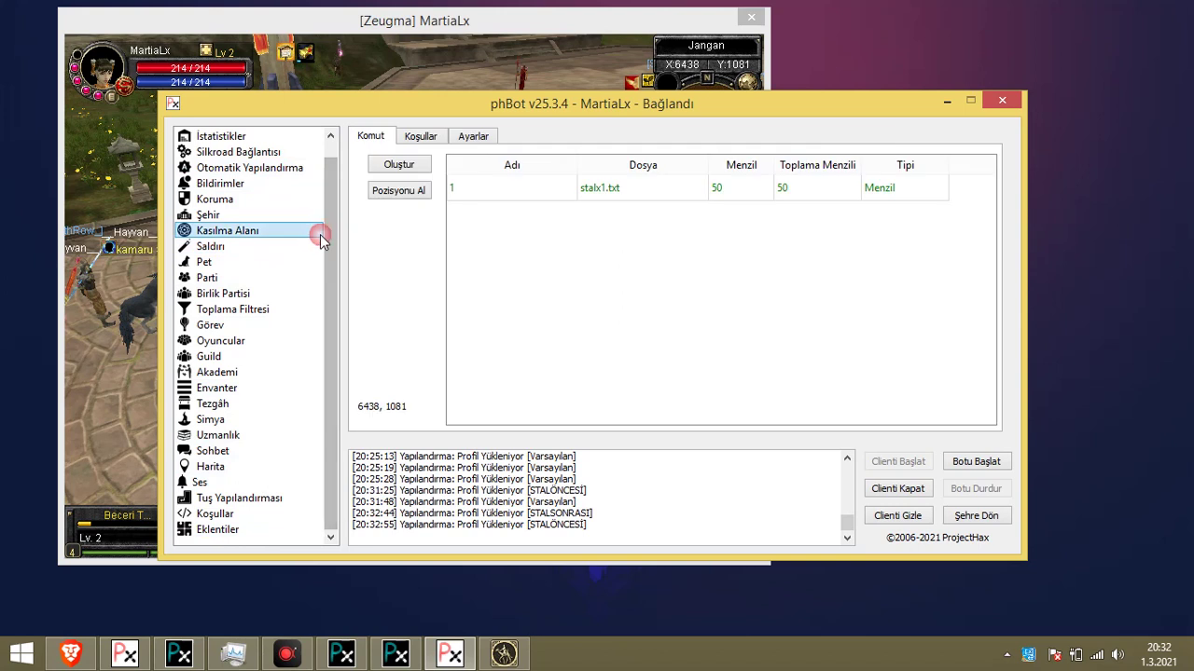
pyautogui.click(625, 191)
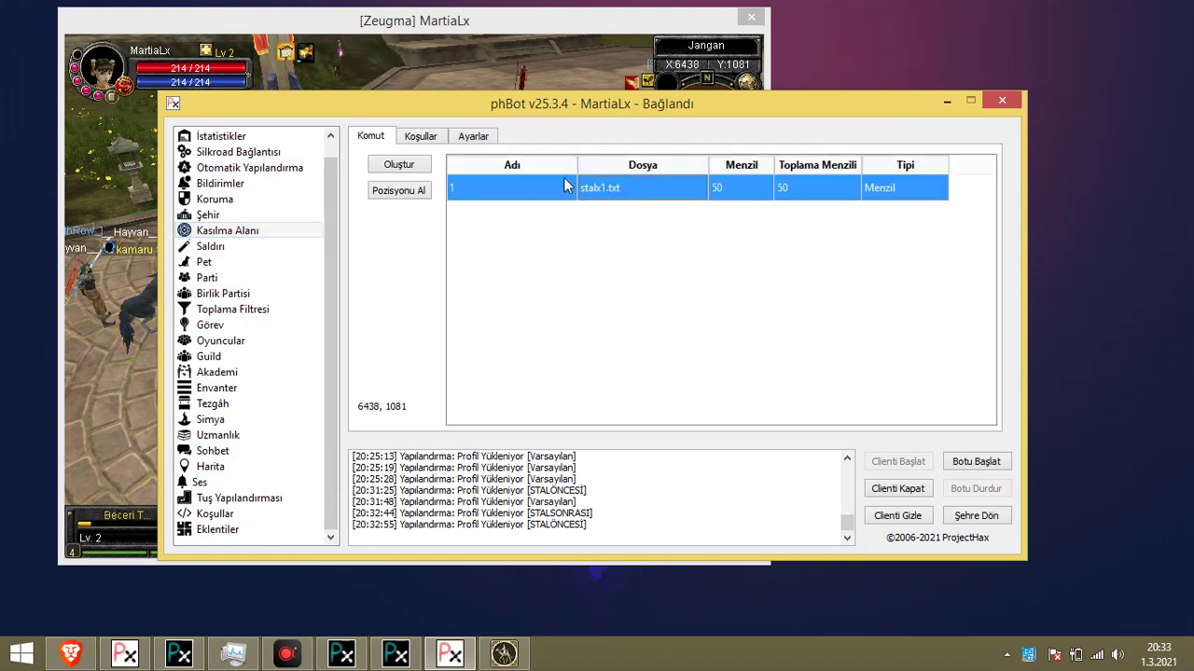
# Load the STALSONRASI profile and check its training area script and attack options
pyautogui.click(298, 169)
pyautogui.click(401, 362)
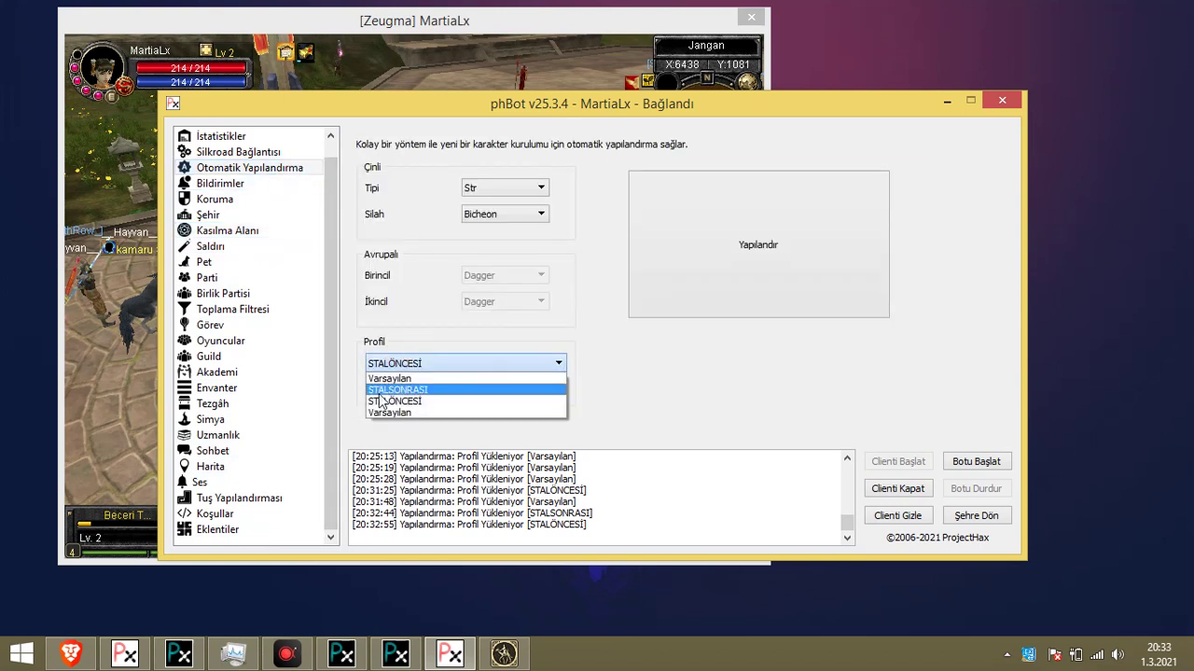
pyautogui.click(369, 397)
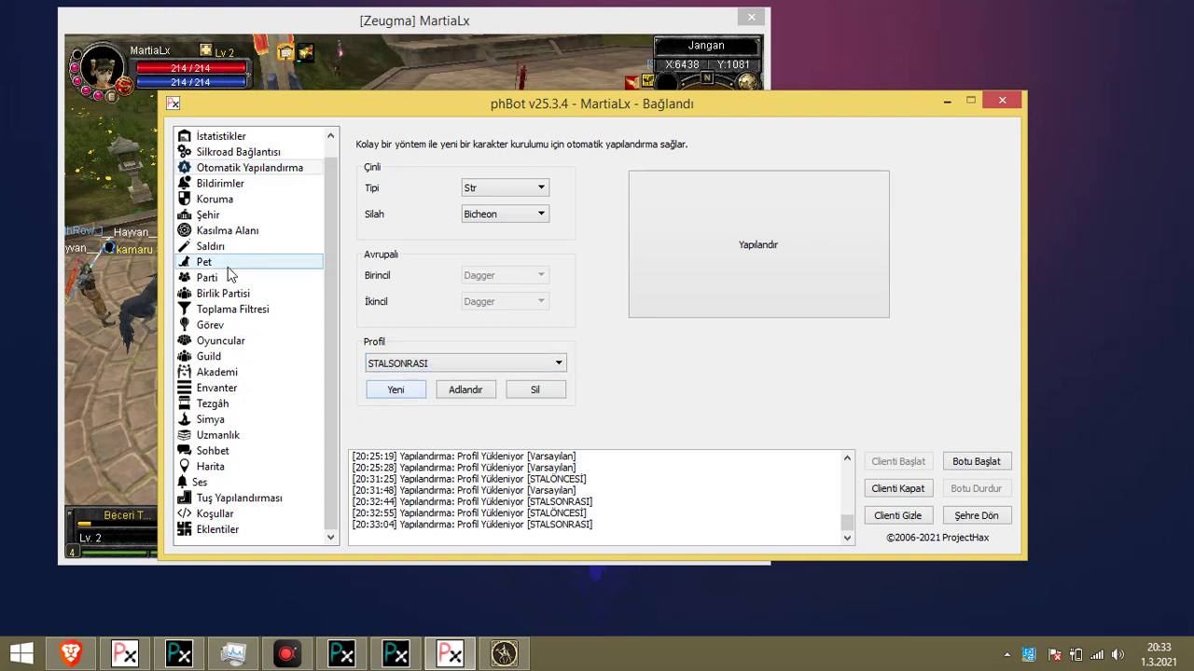
pyautogui.click(263, 232)
pyautogui.click(629, 191)
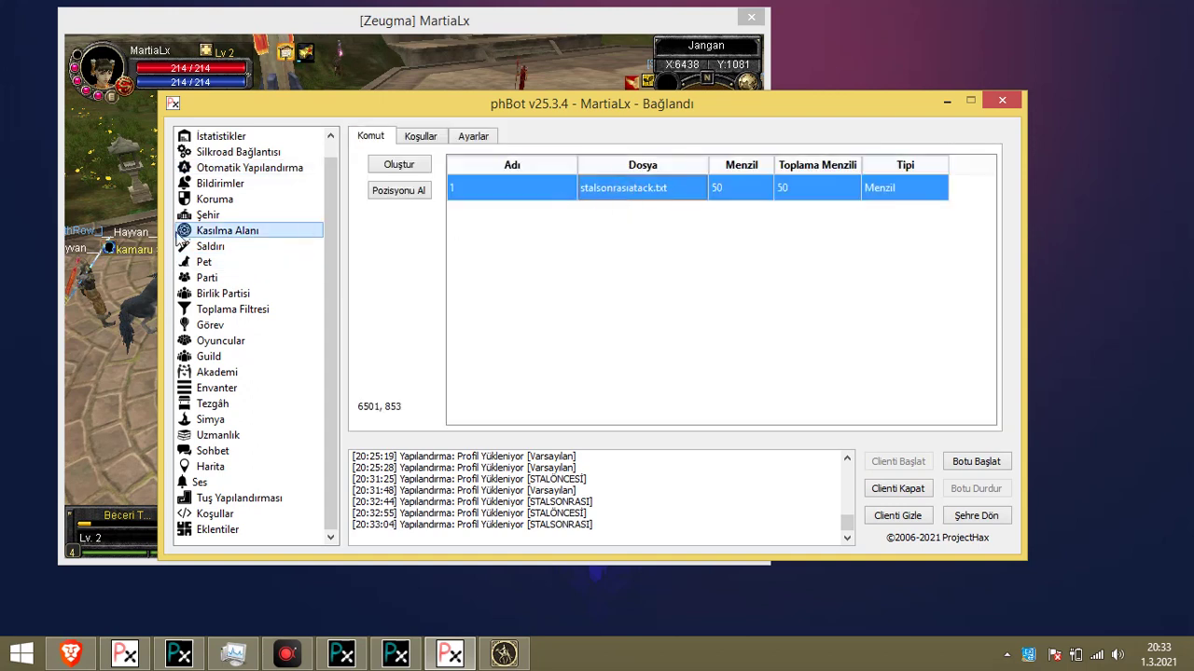
pyautogui.click(201, 248)
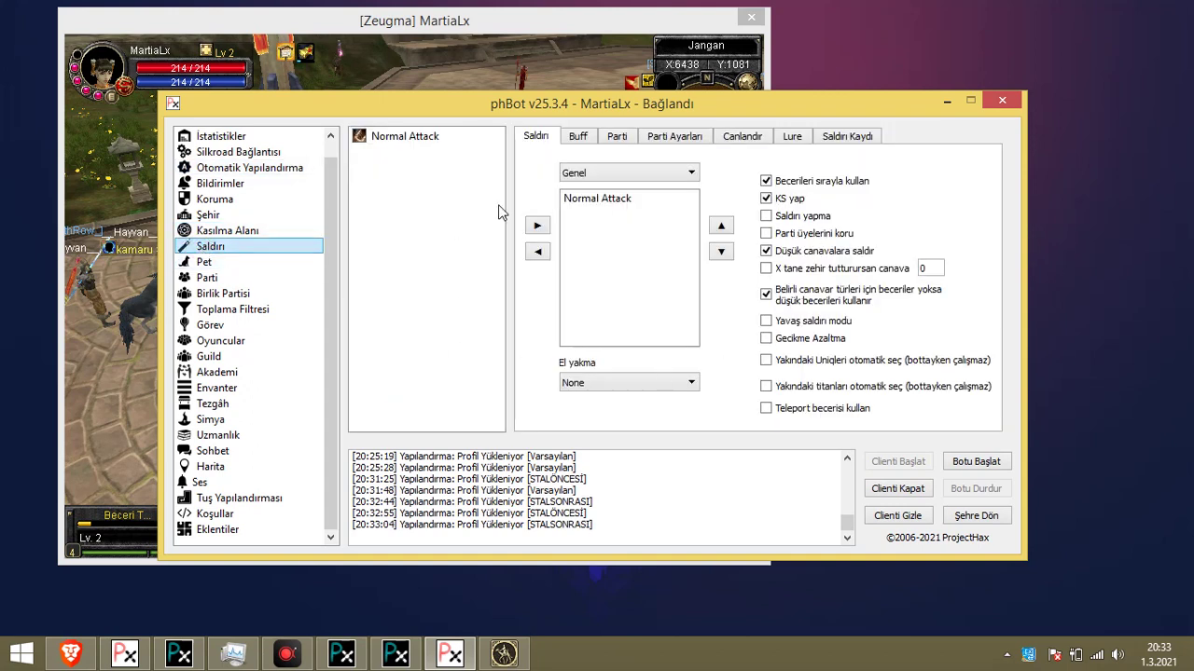
# Load the STALÖNCESİ profile again and open its conditions
pyautogui.click(304, 169)
pyautogui.click(443, 370)
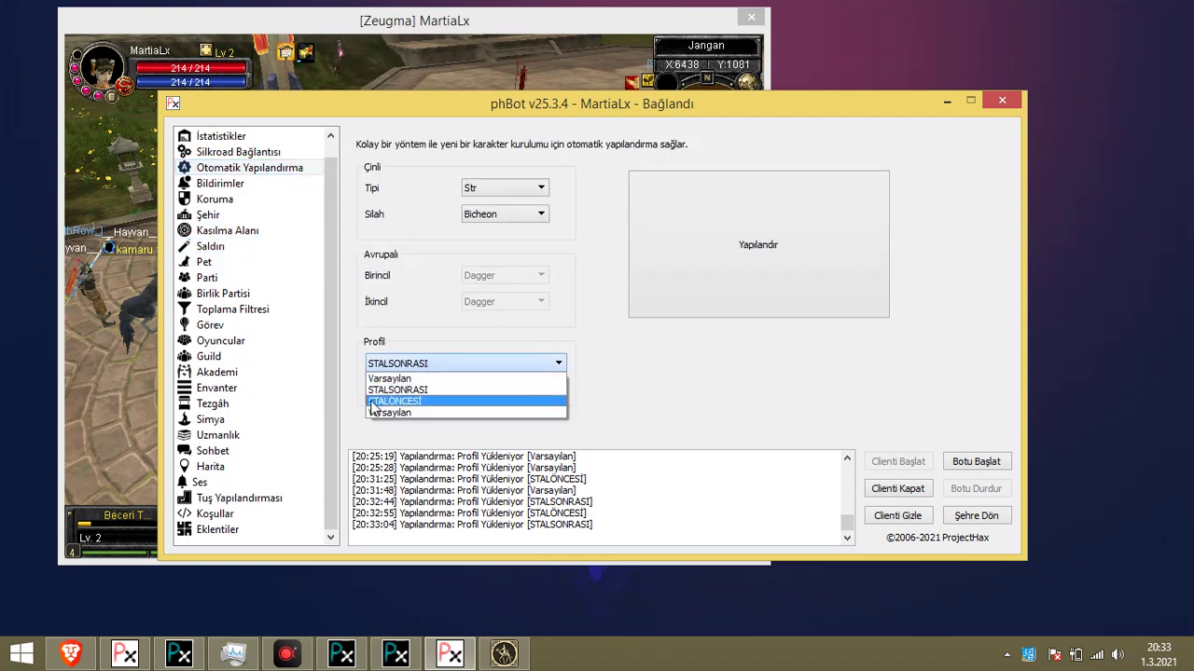
pyautogui.click(376, 402)
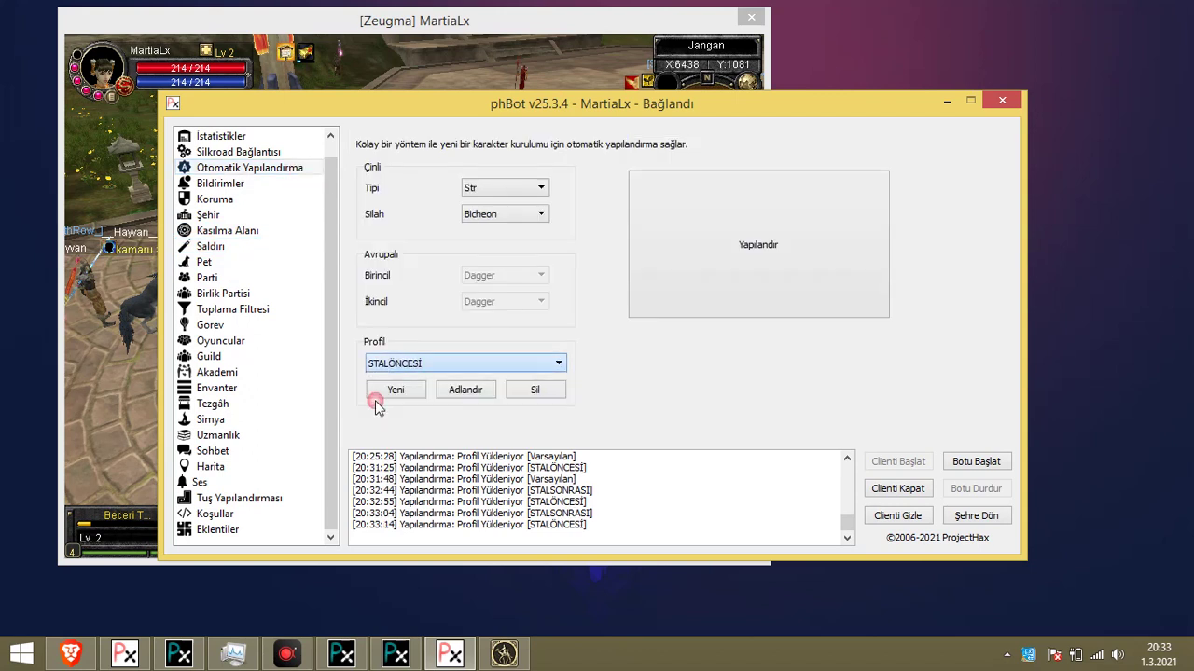
pyautogui.click(264, 518)
pyautogui.click(117, 373)
pyautogui.moveTo(280, 280); pyautogui.dragTo(501, 247)
pyautogui.press('Left')
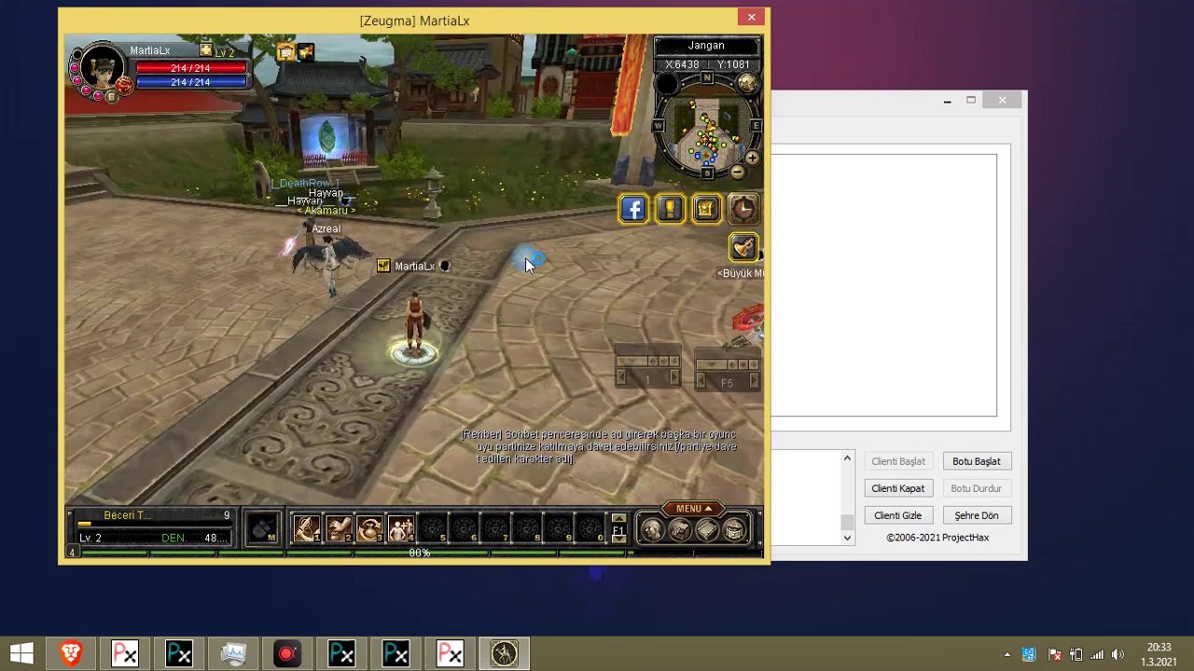
pyautogui.click(849, 289)
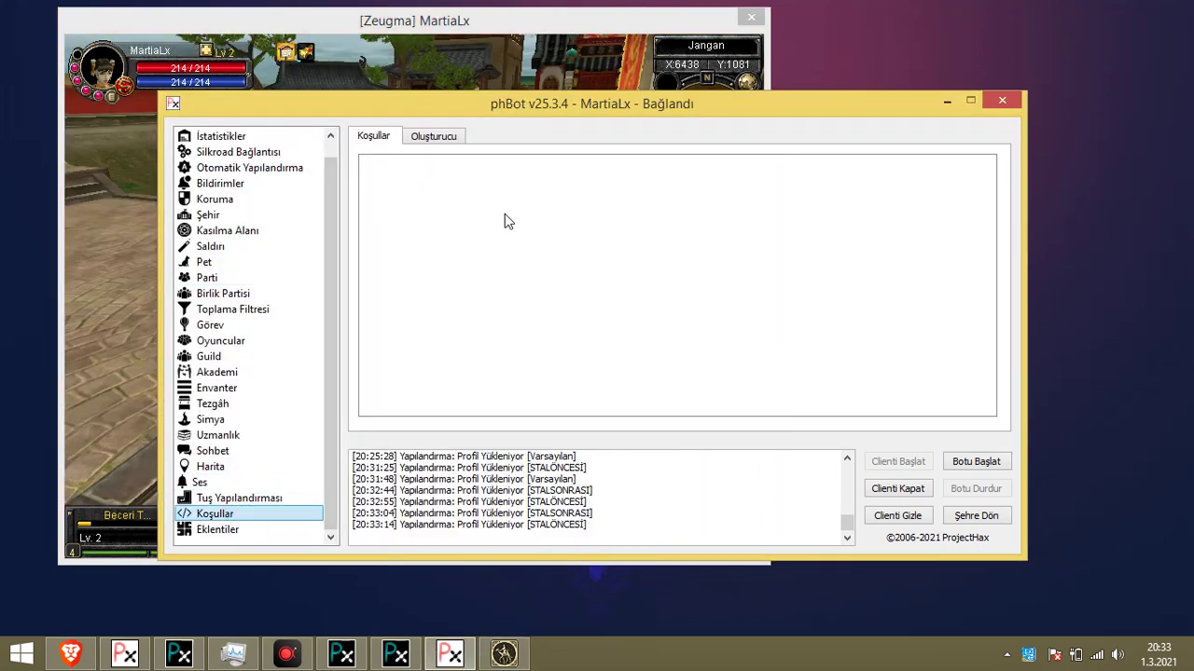
# In the condition builder, set the Oyun Süresi (dakika) operator to == and remove the old entry from the condition list
pyautogui.click(280, 168)
pyautogui.click(217, 514)
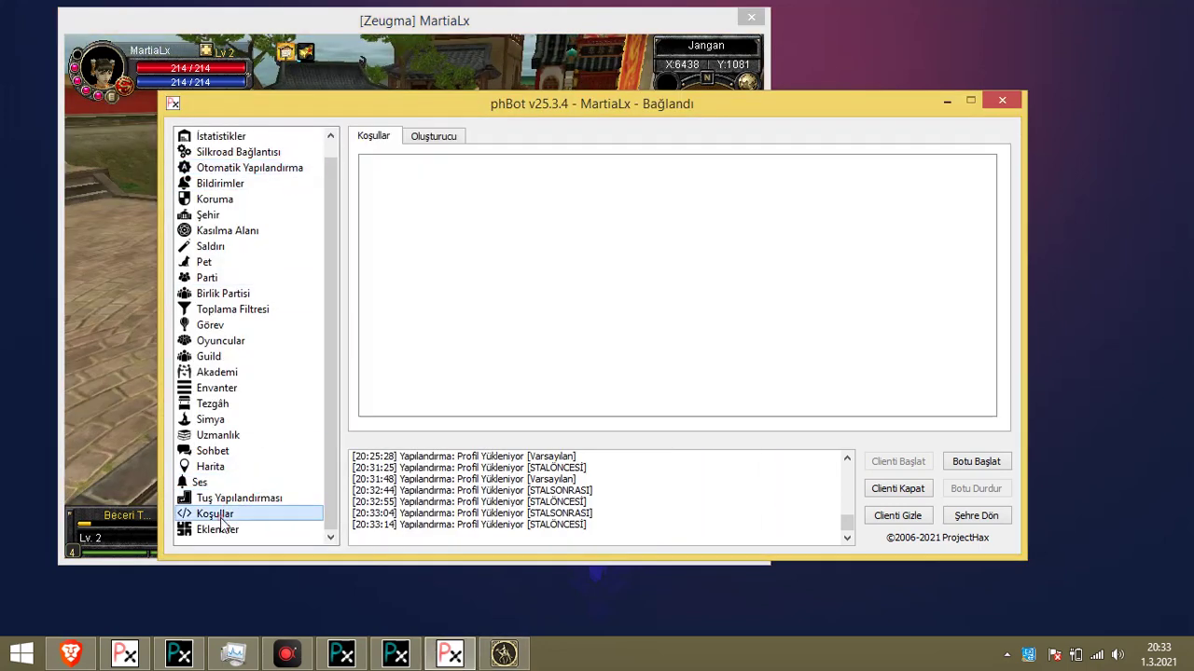
pyautogui.click(435, 136)
pyautogui.click(722, 177)
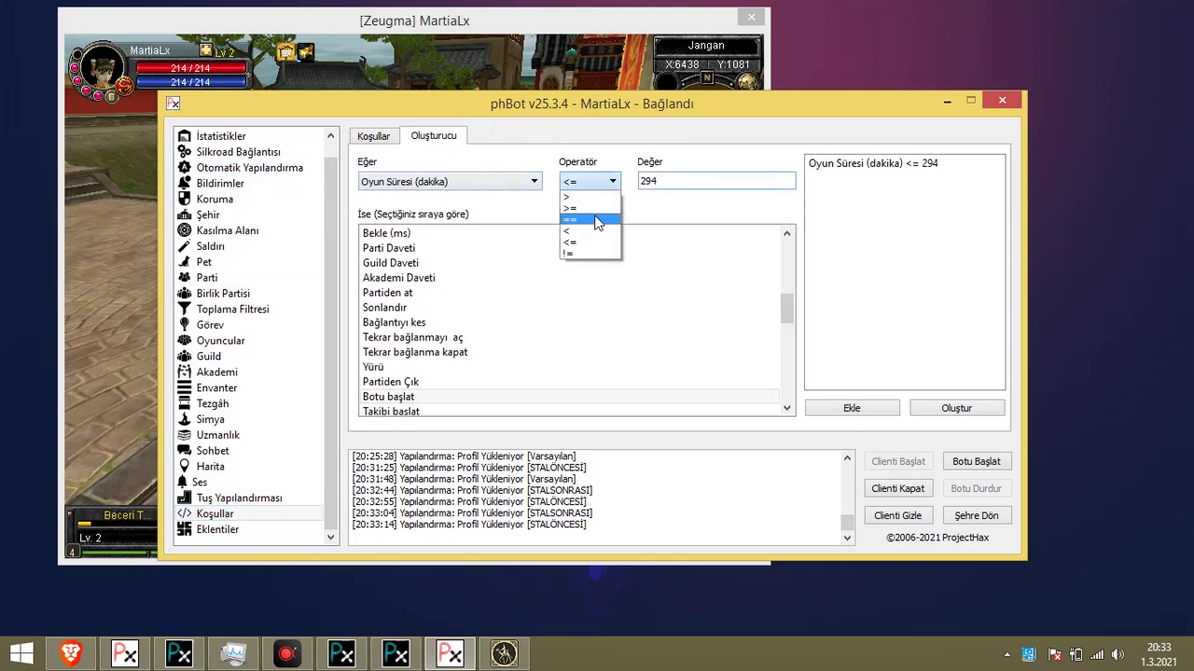
pyautogui.click(597, 221)
pyautogui.click(932, 163)
pyautogui.rightClick(933, 163)
pyautogui.click(955, 174)
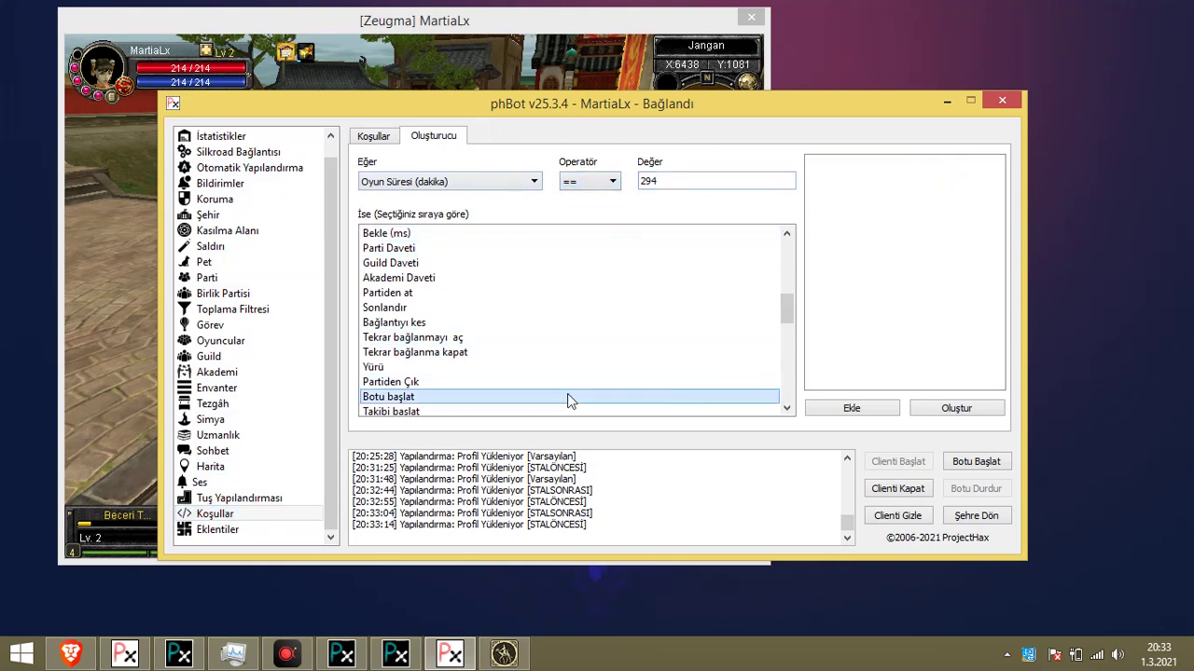
# Choose Botu durdur as the action and add the condition Oyun Süresi (dakika) == 294
pyautogui.click(687, 177)
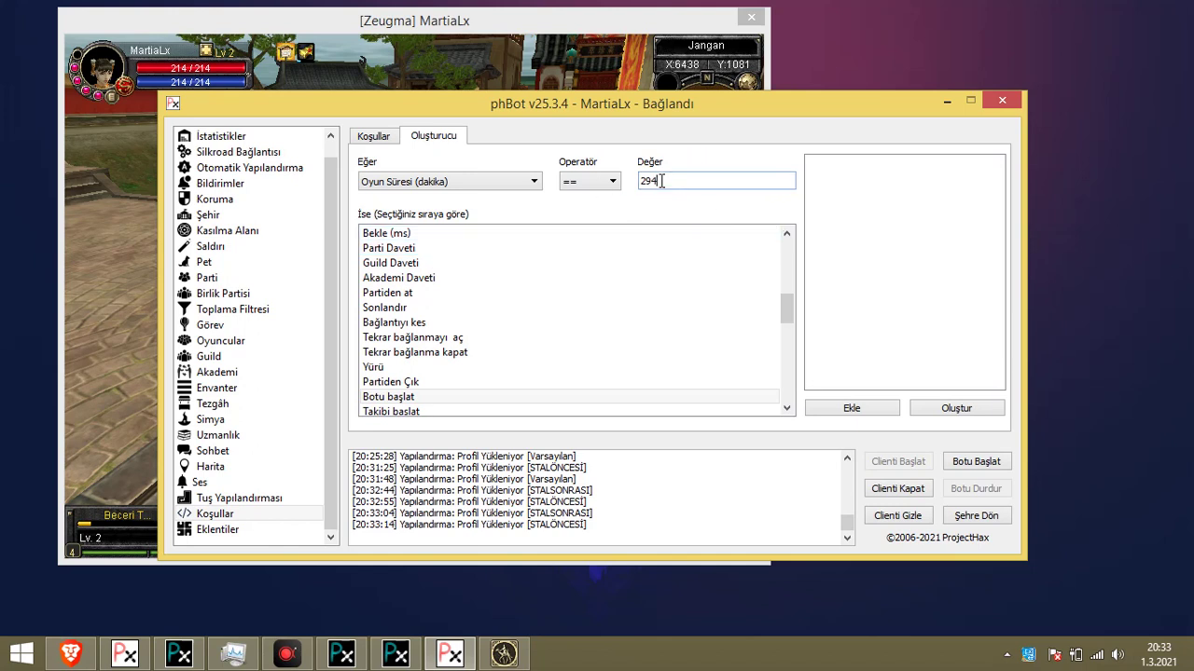
pyautogui.click(483, 393)
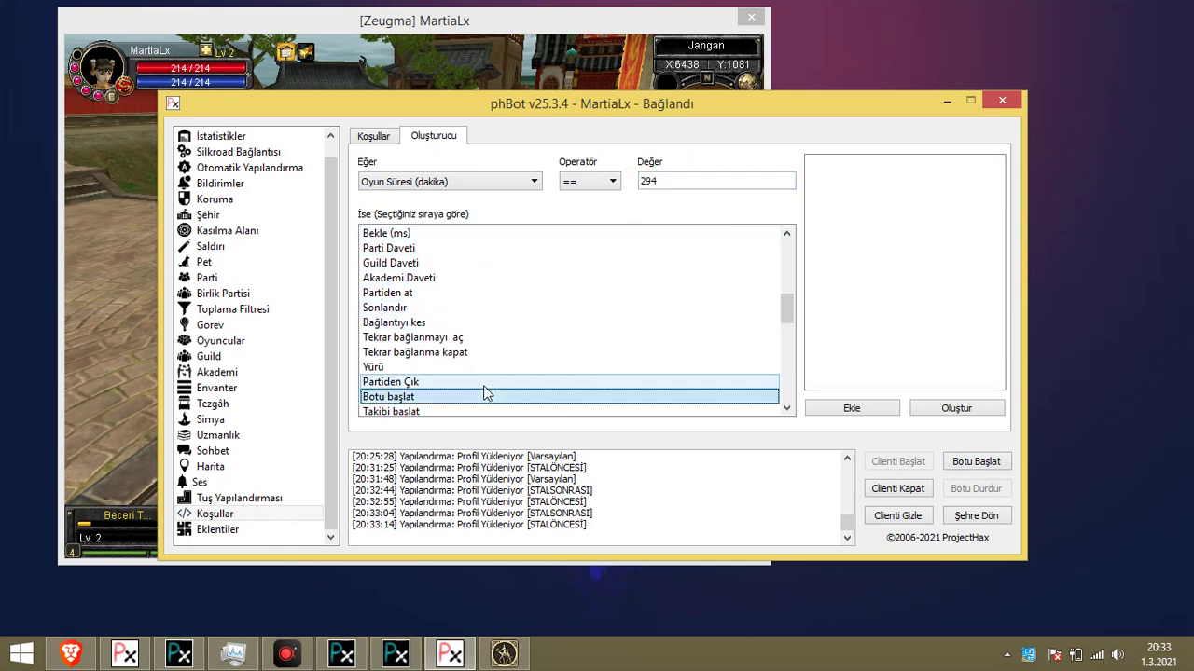
pyautogui.press('Down')
pyautogui.press('Down')
pyautogui.press('Down')
pyautogui.press('Down')
pyautogui.press('Down')
pyautogui.press('Down')
pyautogui.press('Down')
pyautogui.press('Down')
pyautogui.press('Down')
pyautogui.press('Down')
pyautogui.press('Down')
pyautogui.press('Down')
pyautogui.press('Down')
pyautogui.press('Down')
pyautogui.press('Down')
pyautogui.press('Down')
pyautogui.press('Down')
pyautogui.press('Down')
pyautogui.press('Down')
pyautogui.press('Down')
pyautogui.press('Down')
pyautogui.press('Down')
pyautogui.press('Down')
pyautogui.press('Down')
pyautogui.press('Down')
pyautogui.press('Down')
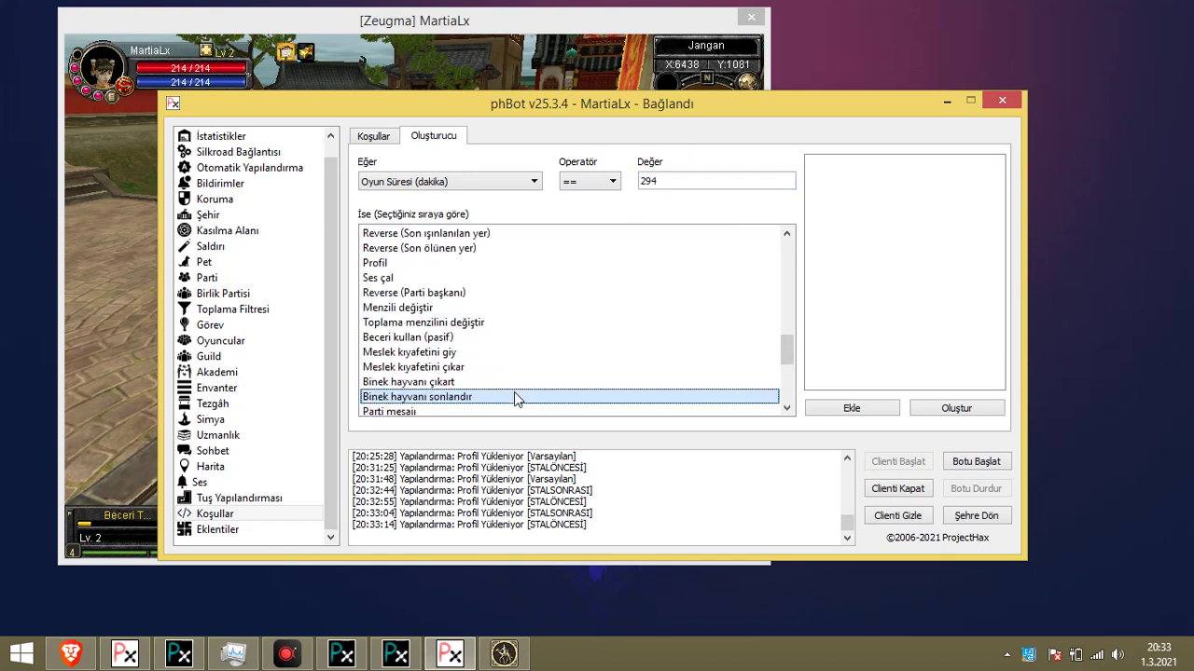
pyautogui.press('Home')
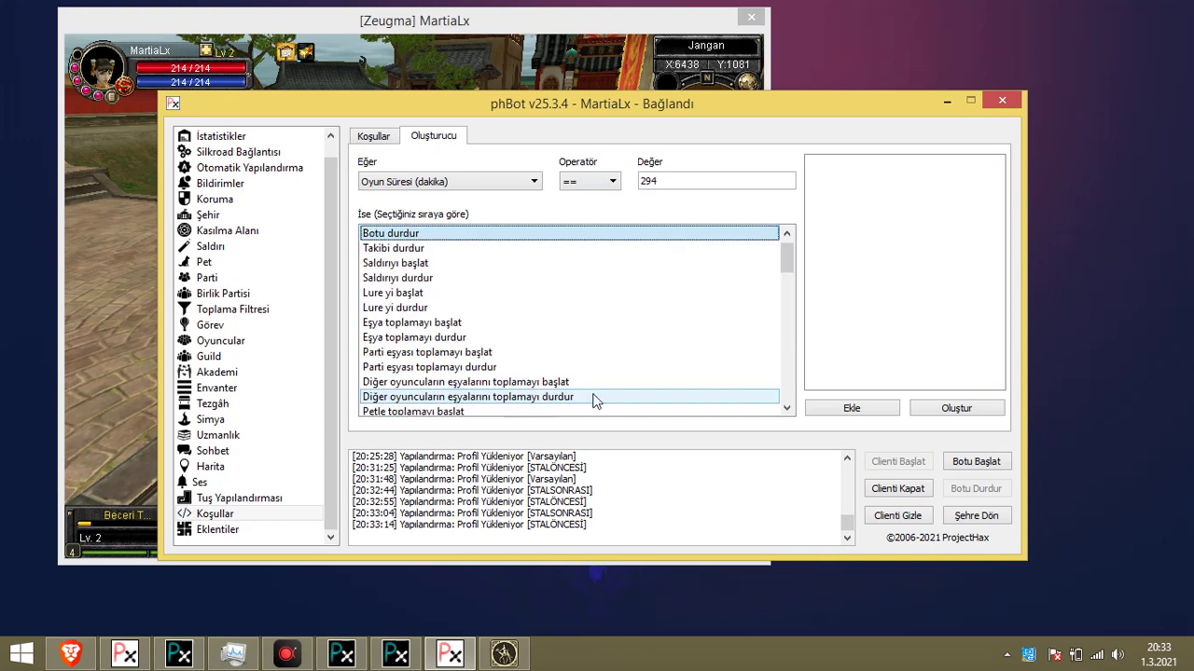
pyautogui.click(836, 411)
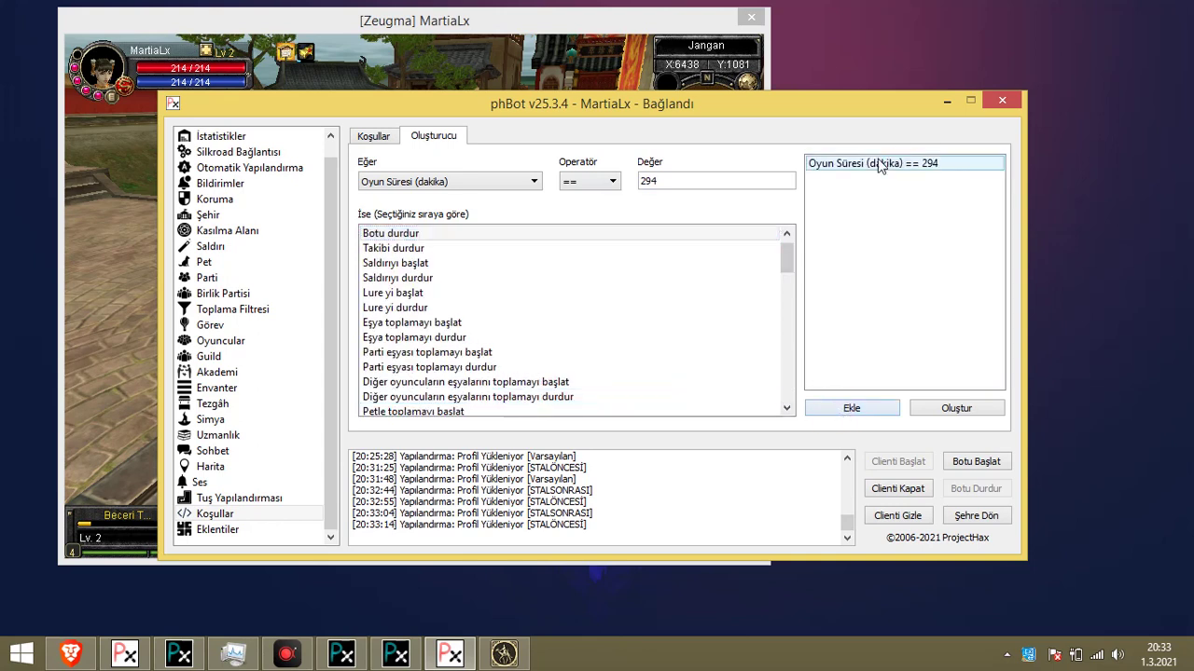
# Create the bot-stopping condition for 294 minutes of play time and check the list of saved conditions
pyautogui.click(439, 181)
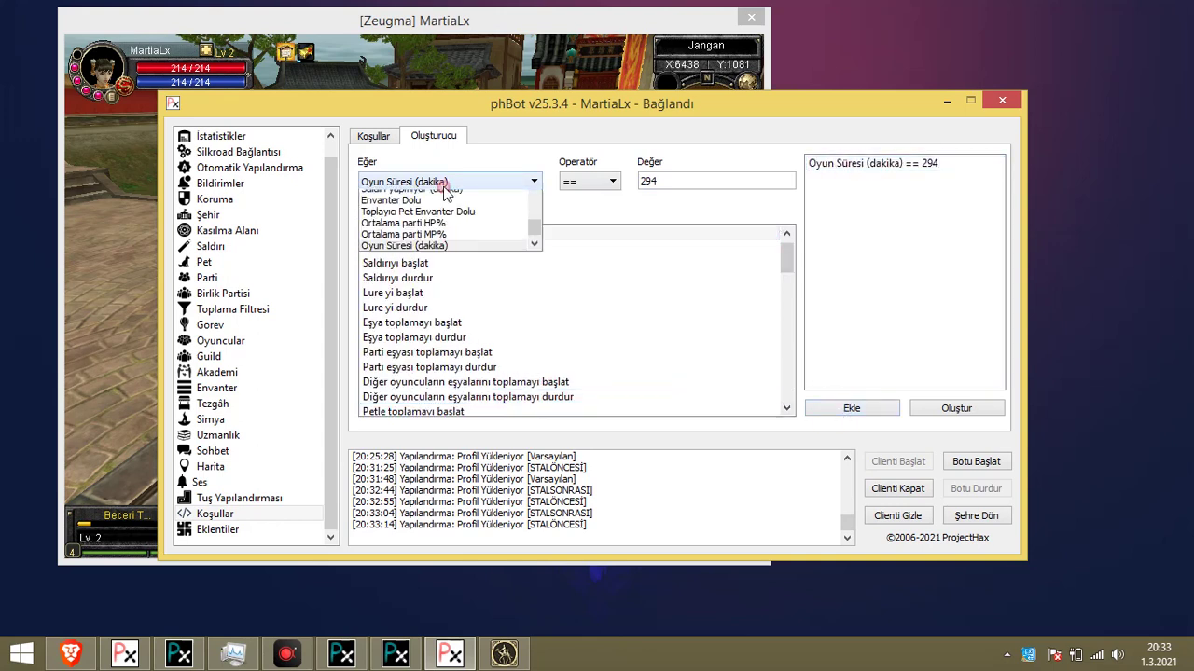
pyautogui.click(449, 308)
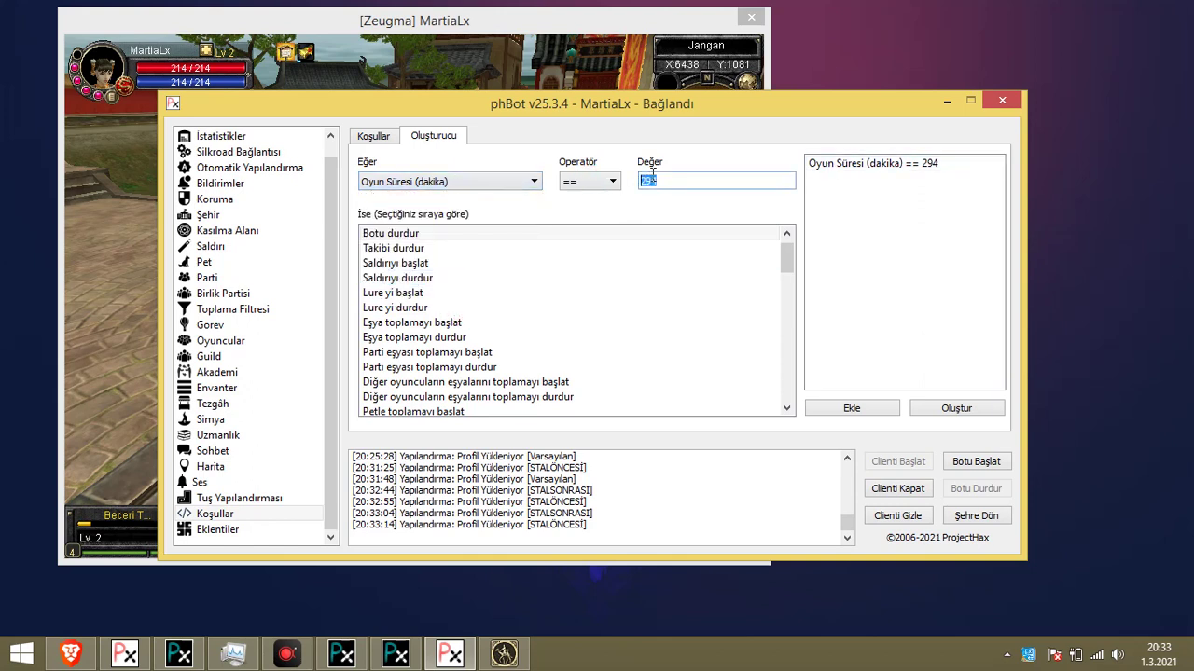
pyautogui.click(926, 408)
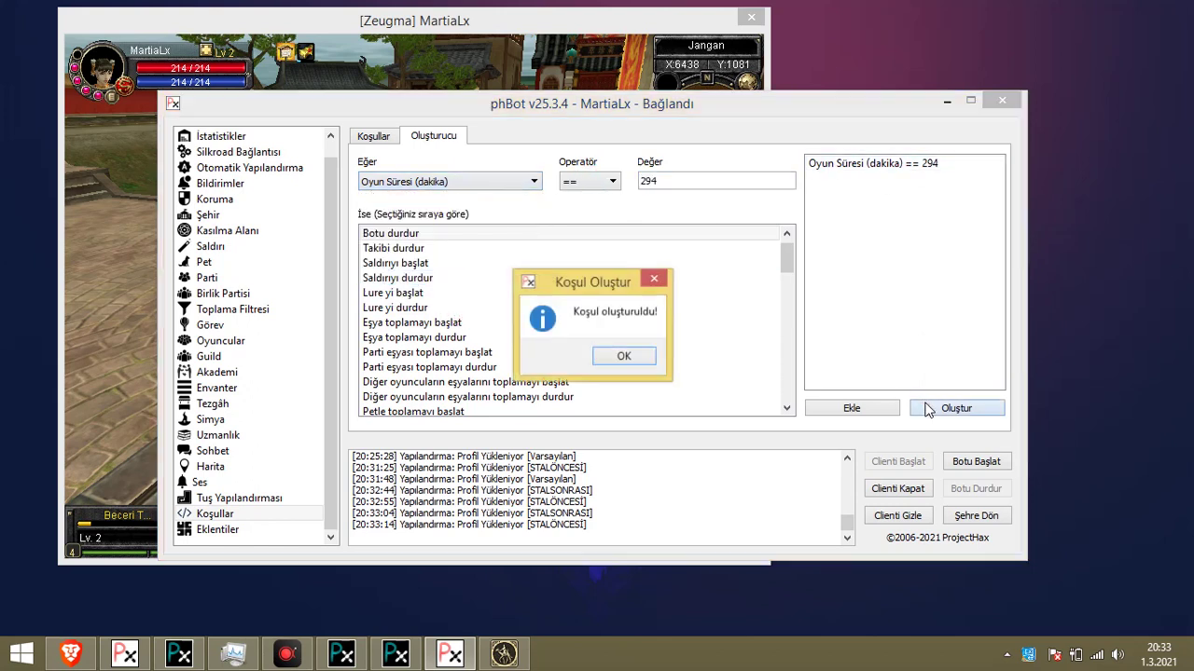
pyautogui.click(623, 357)
pyautogui.click(388, 138)
pyautogui.click(433, 136)
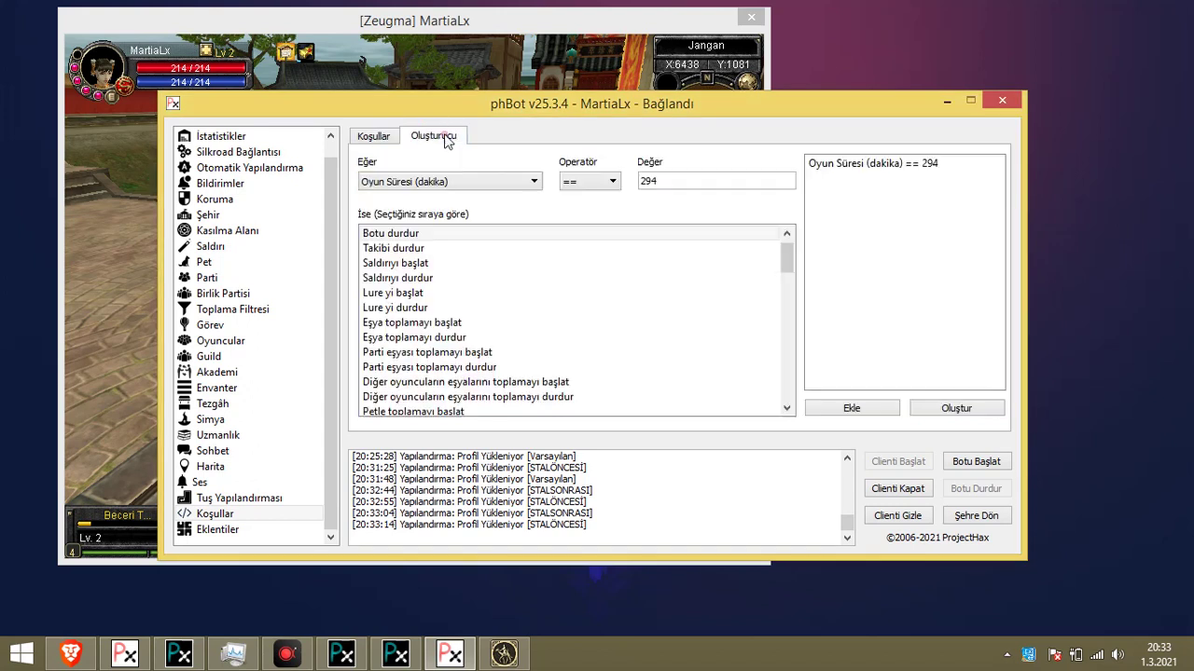
# Open a stall with the character in the game client, close it again and return to the condition builder
pyautogui.click(627, 88)
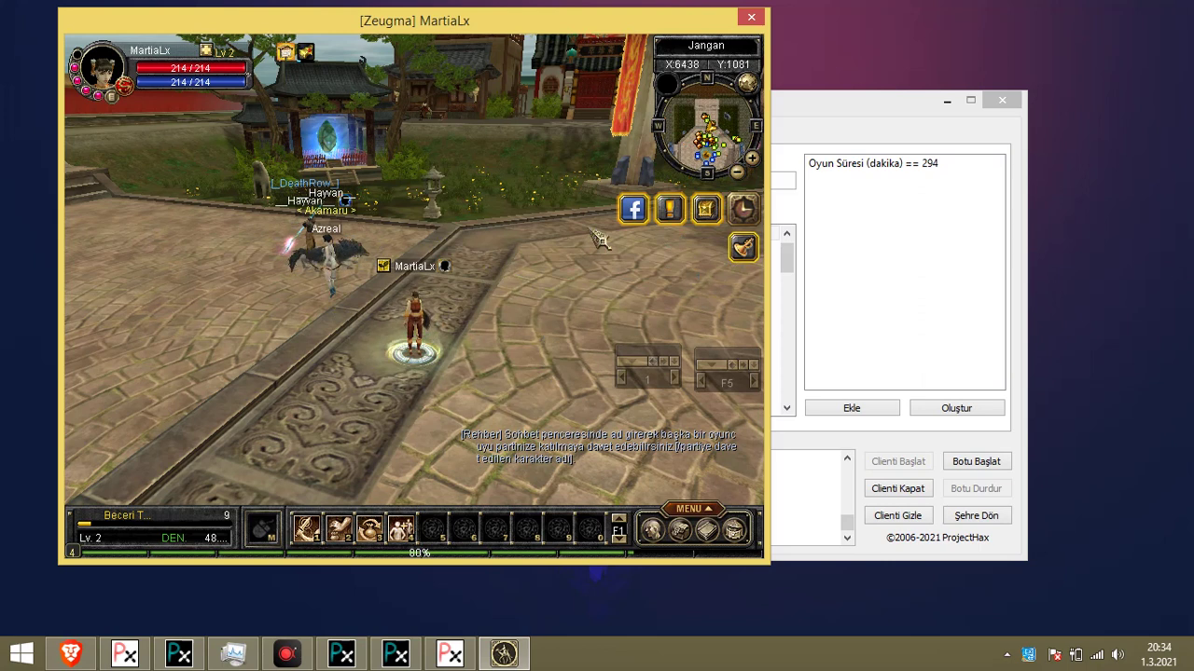
pyautogui.press('x')
pyautogui.click(675, 116)
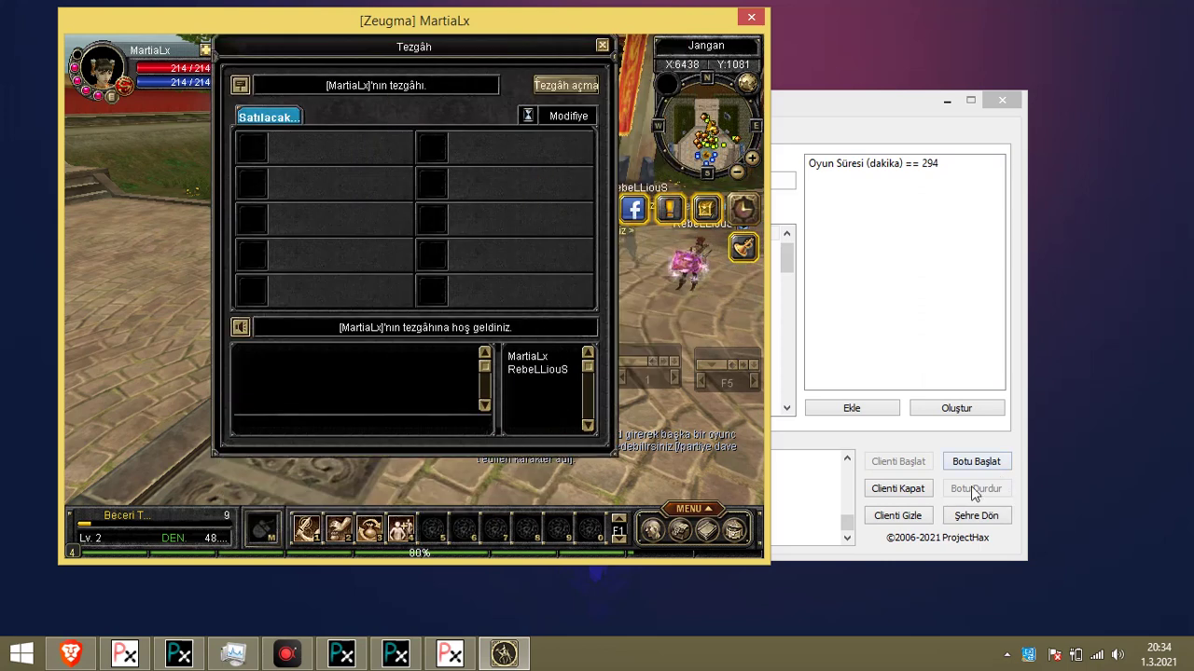
pyautogui.press('Escape')
pyautogui.moveTo(416, 353); pyautogui.dragTo(319, 251)
pyautogui.click(939, 252)
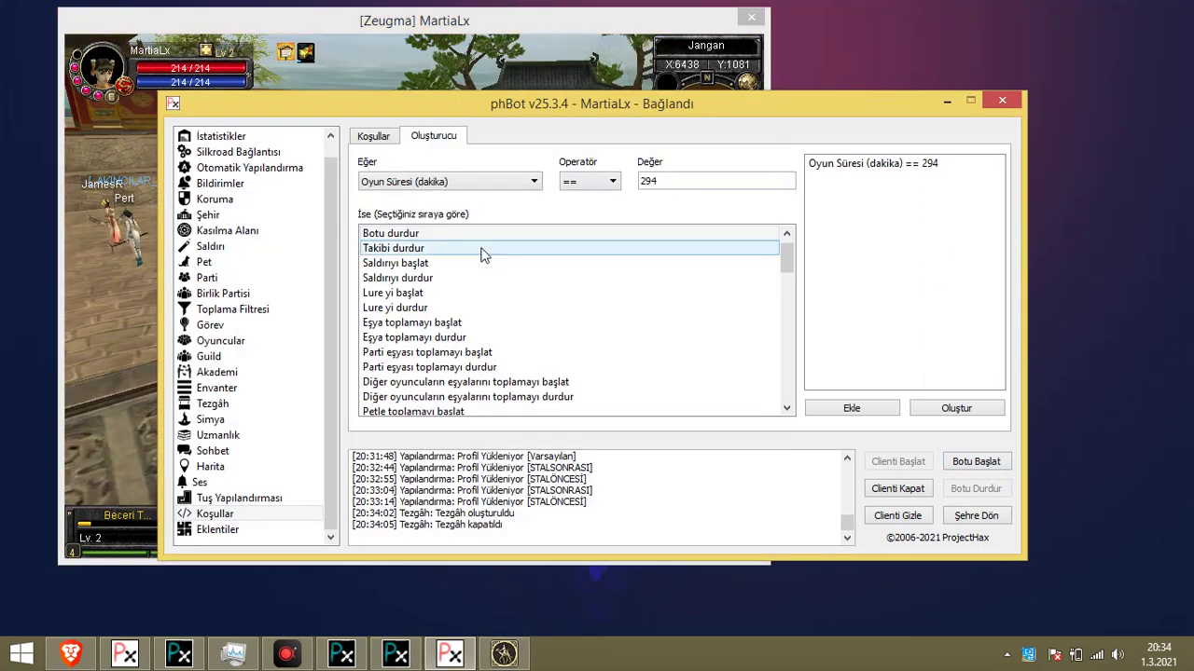
# Set the play time value to 295 and remove the 294-minute entry from the builder's condition list
pyautogui.click(701, 182)
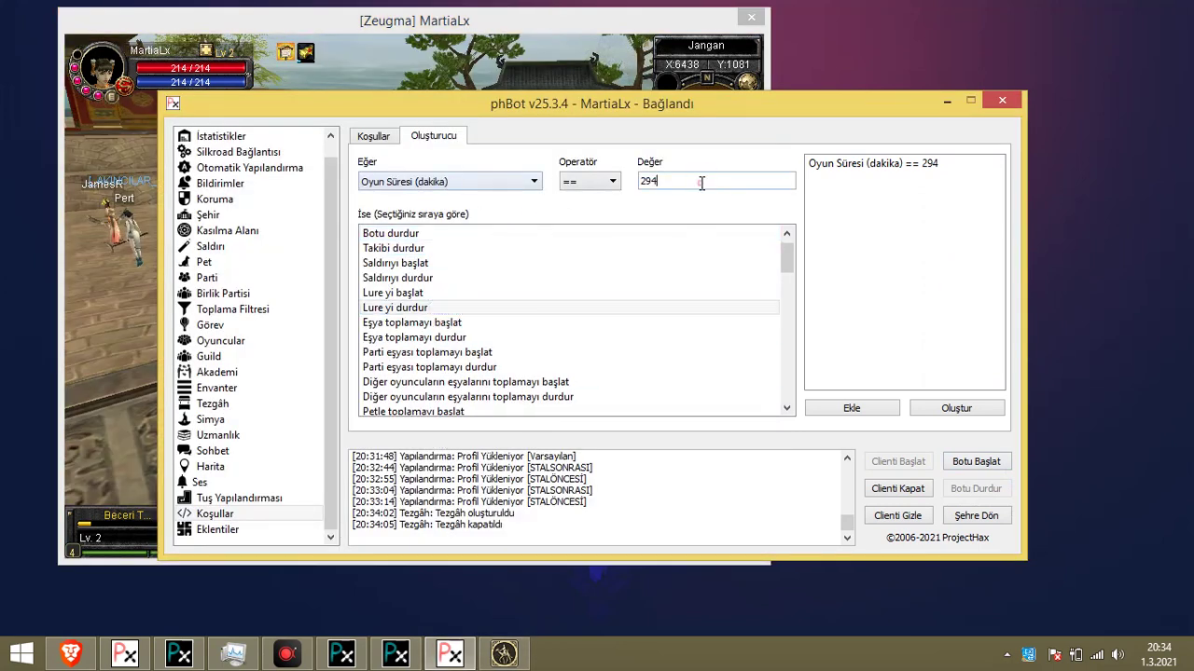
pyautogui.write('5')
pyautogui.click(867, 163)
pyautogui.rightClick(866, 153)
pyautogui.click(893, 165)
# Choose Profil as the action and add the condition Oyun Süresi (dakika) == 295
pyautogui.scroll(-1, 573, 286)
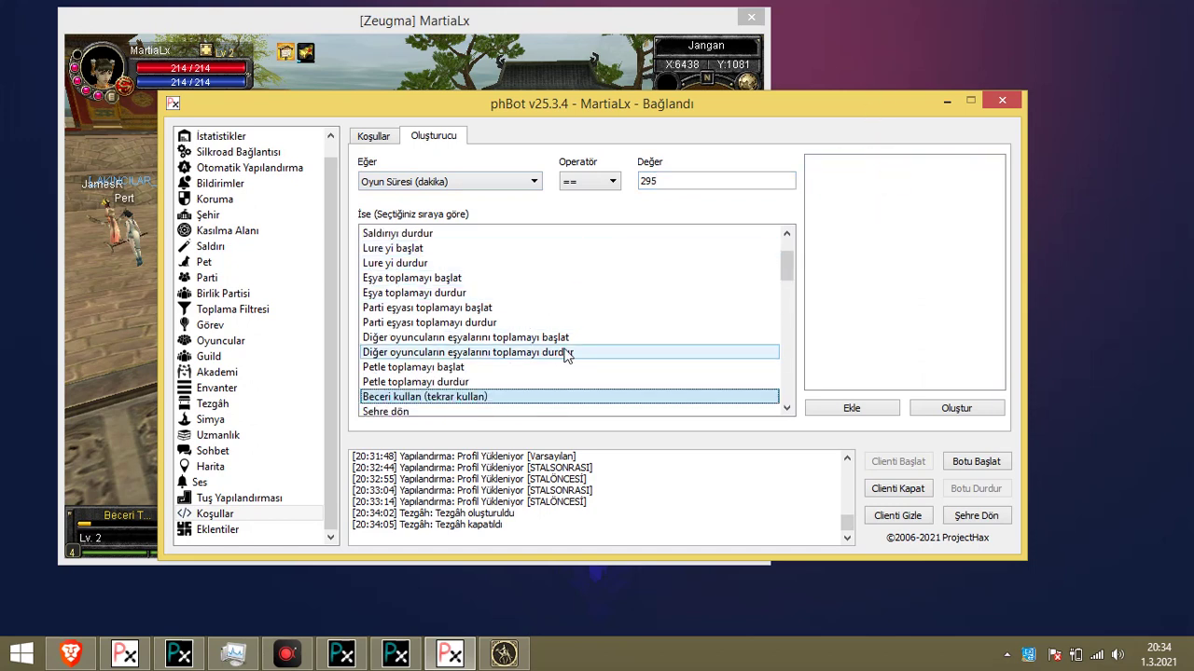
pyautogui.press('Down')
pyautogui.press('Down')
pyautogui.press('Down')
pyautogui.press('Down')
pyautogui.press('Down')
pyautogui.press('Down')
pyautogui.press('Down')
pyautogui.press('Down')
pyautogui.press('Down')
pyautogui.press('Down')
pyautogui.press('Down')
pyautogui.press('Down')
pyautogui.press('Down')
pyautogui.press('Down')
pyautogui.press('Down')
pyautogui.press('Down')
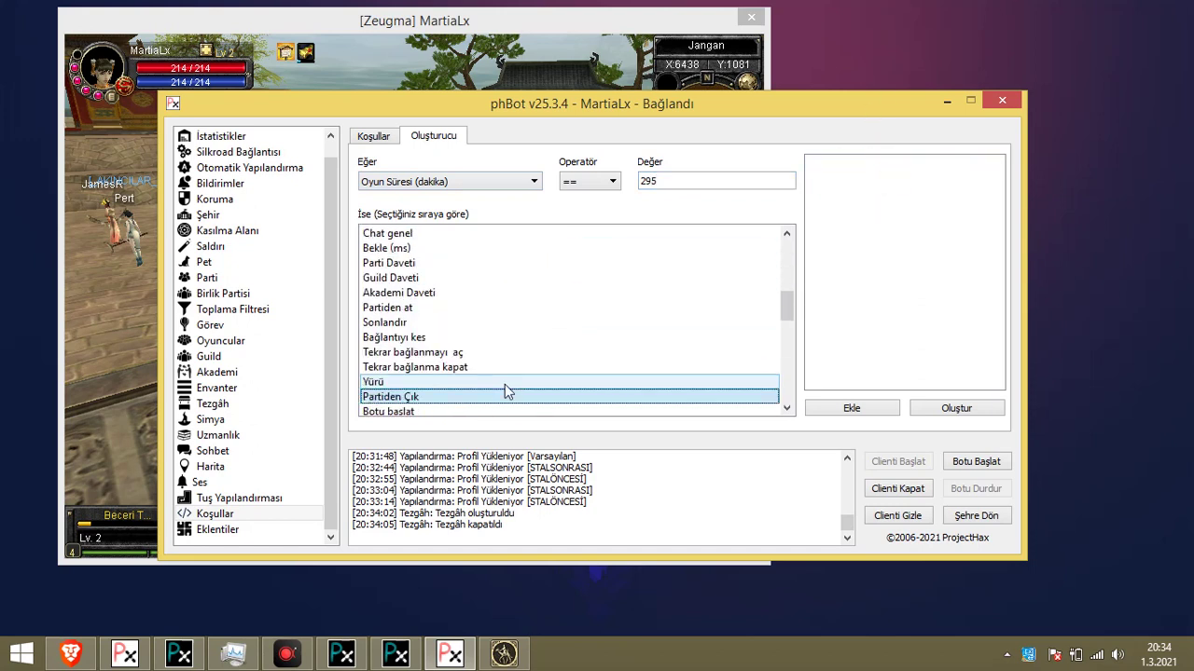
pyautogui.press('Down')
pyautogui.press('Down')
pyautogui.press('Down')
pyautogui.press('Down')
pyautogui.press('Down')
pyautogui.press('Down')
pyautogui.press('Down')
pyautogui.press('Down')
pyautogui.click(852, 408)
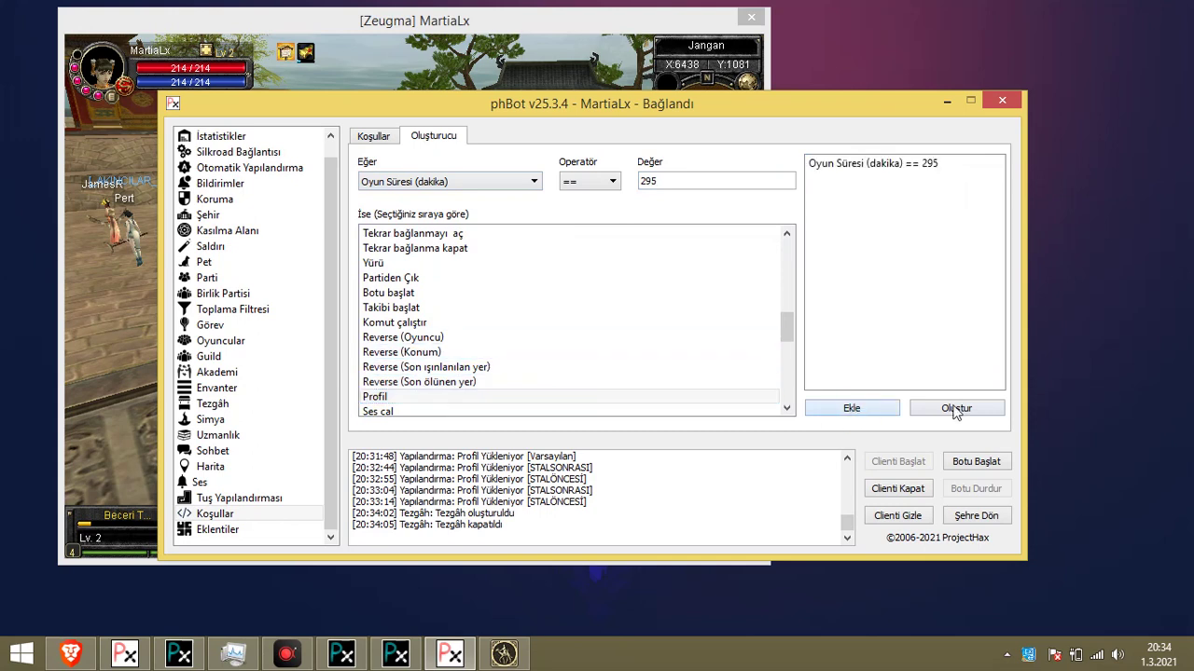
# Create the 295-minute condition with STALSONRASI as the profile to load
pyautogui.click(956, 408)
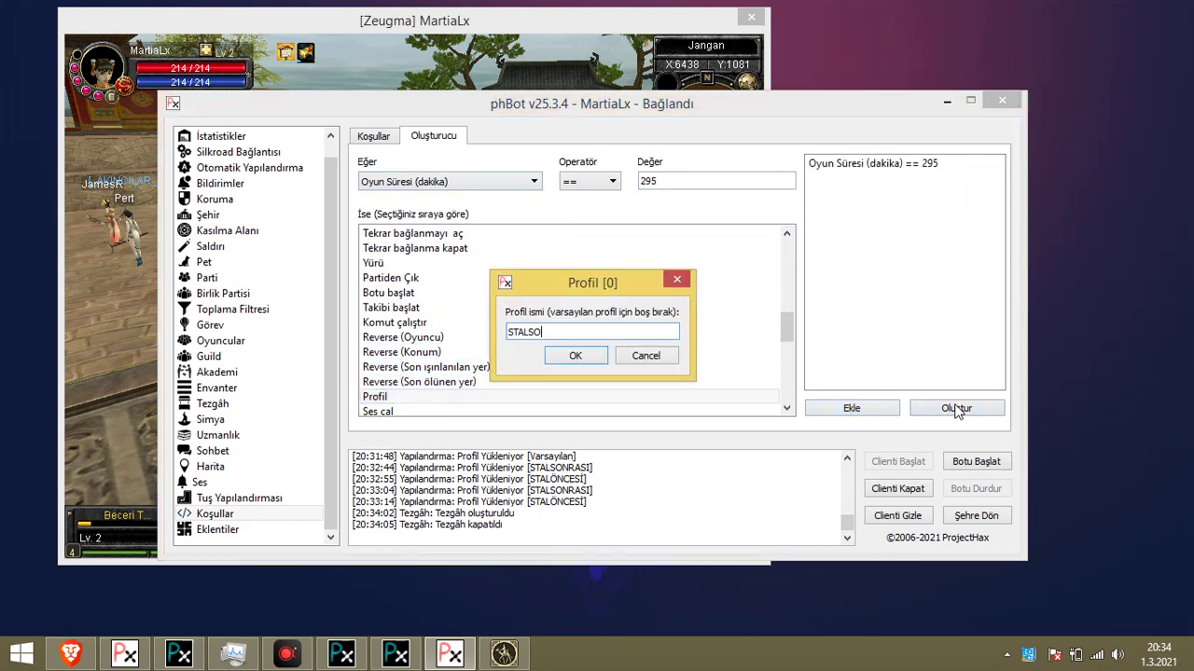
pyautogui.press('Return')
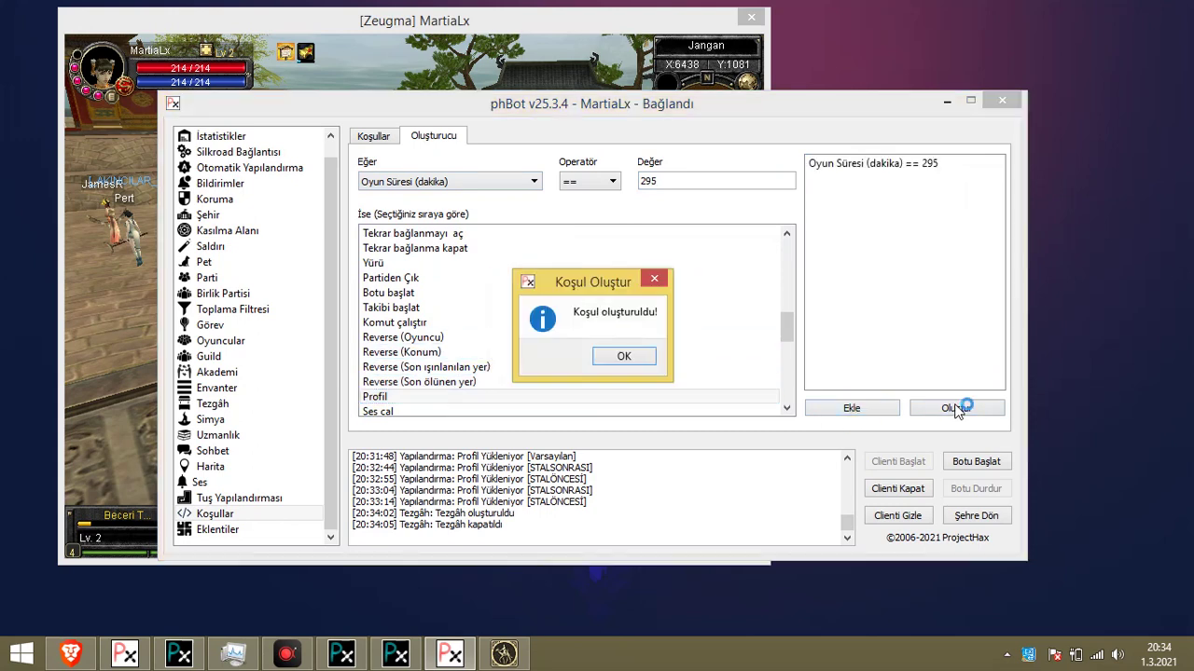
pyautogui.click(611, 357)
# Check the active profile and review the 294-minute and 295-minute entries in the saved conditions list
pyautogui.click(257, 168)
pyautogui.click(417, 364)
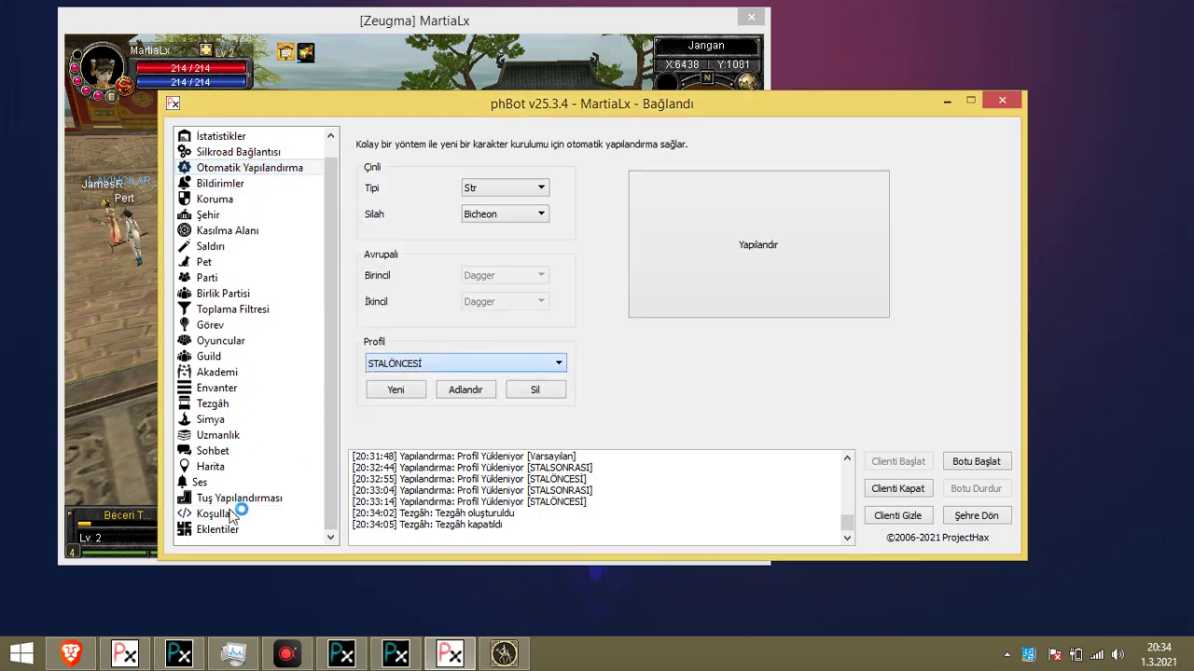
pyautogui.click(231, 514)
pyautogui.click(377, 137)
pyautogui.click(448, 165)
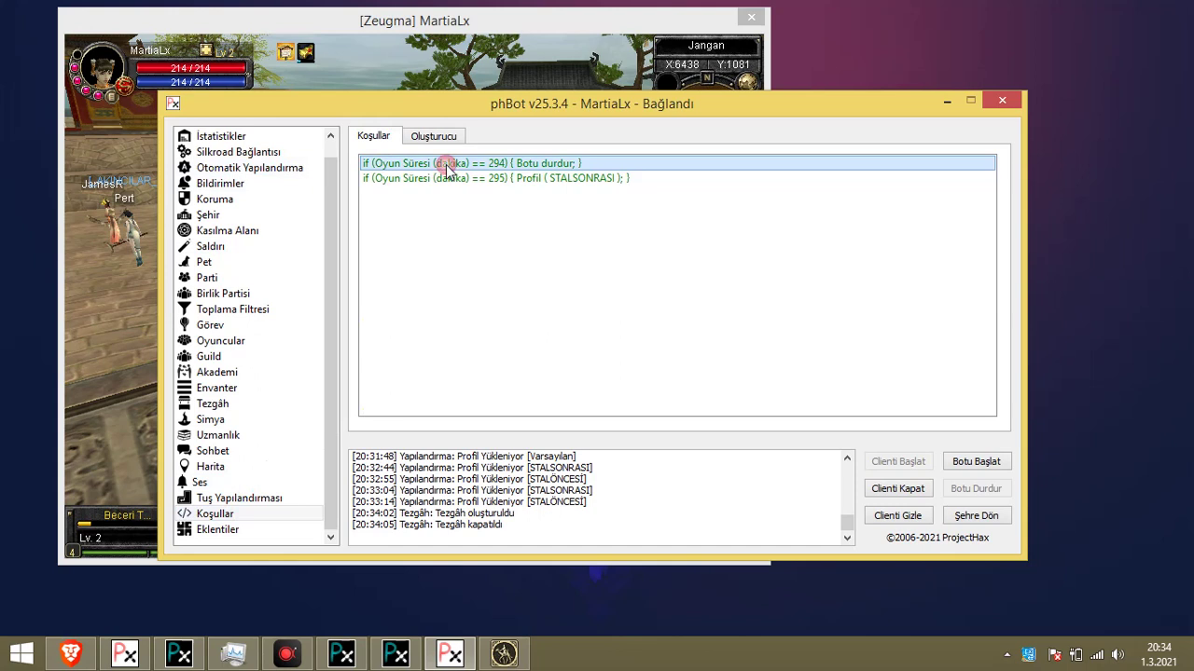
pyautogui.hotkey('alt', 'Tab')
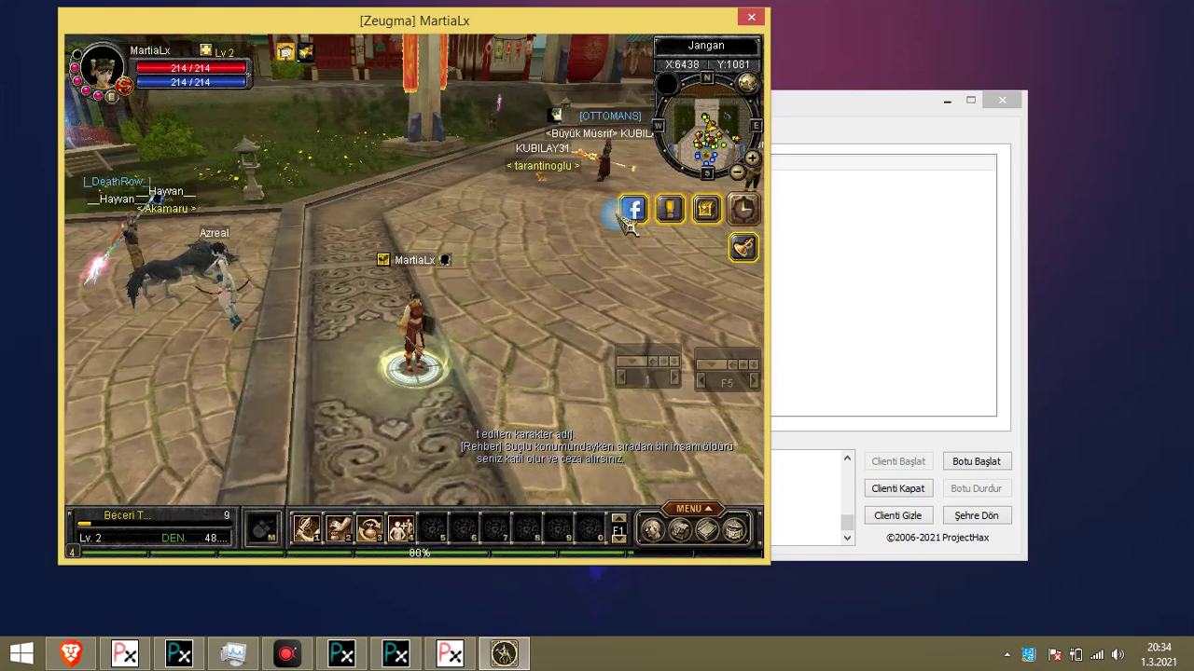
pyautogui.hotkey('alt', 'Tab')
pyautogui.keyDown('shift'); pyautogui.click(484, 182); pyautogui.keyUp('shift')
pyautogui.click(503, 166)
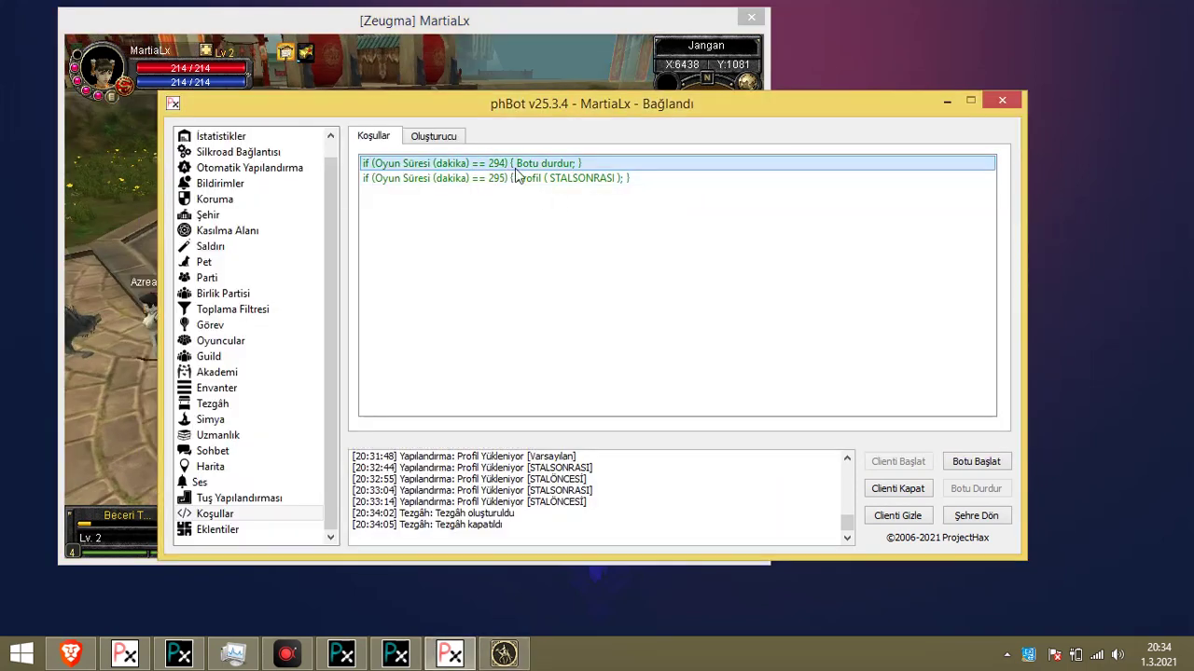
pyautogui.click(428, 180)
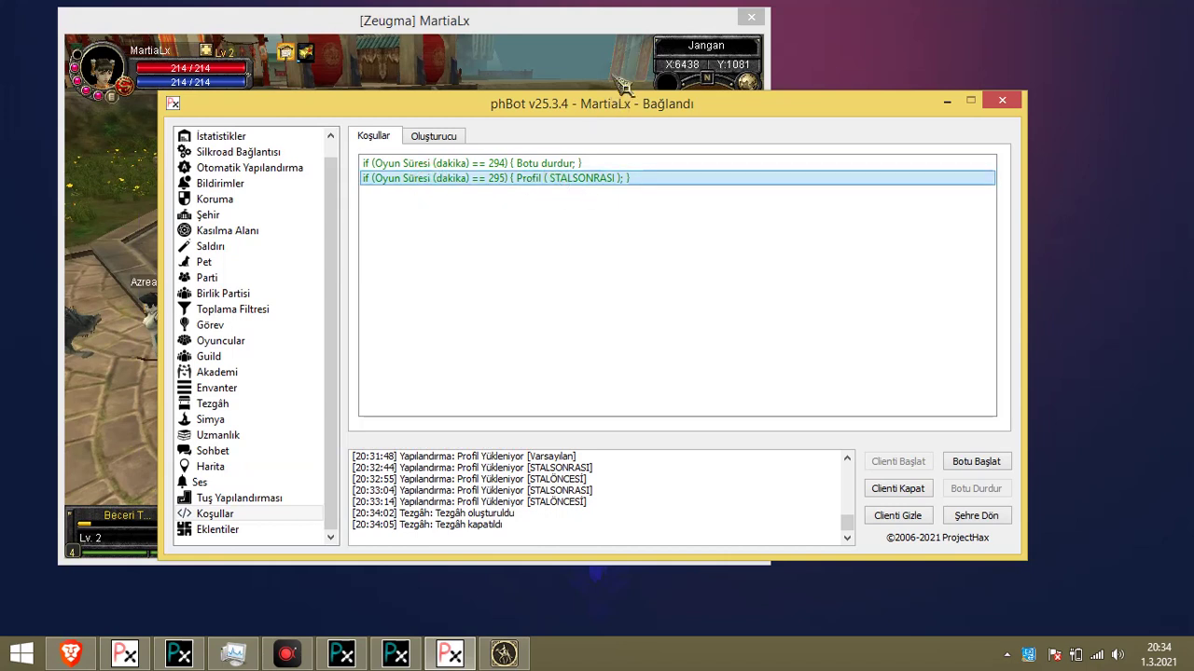
# Look at the game client, return to the bot and review the attack settings of the STALÖNCESİ profile
pyautogui.hotkey('alt', 'Tab')
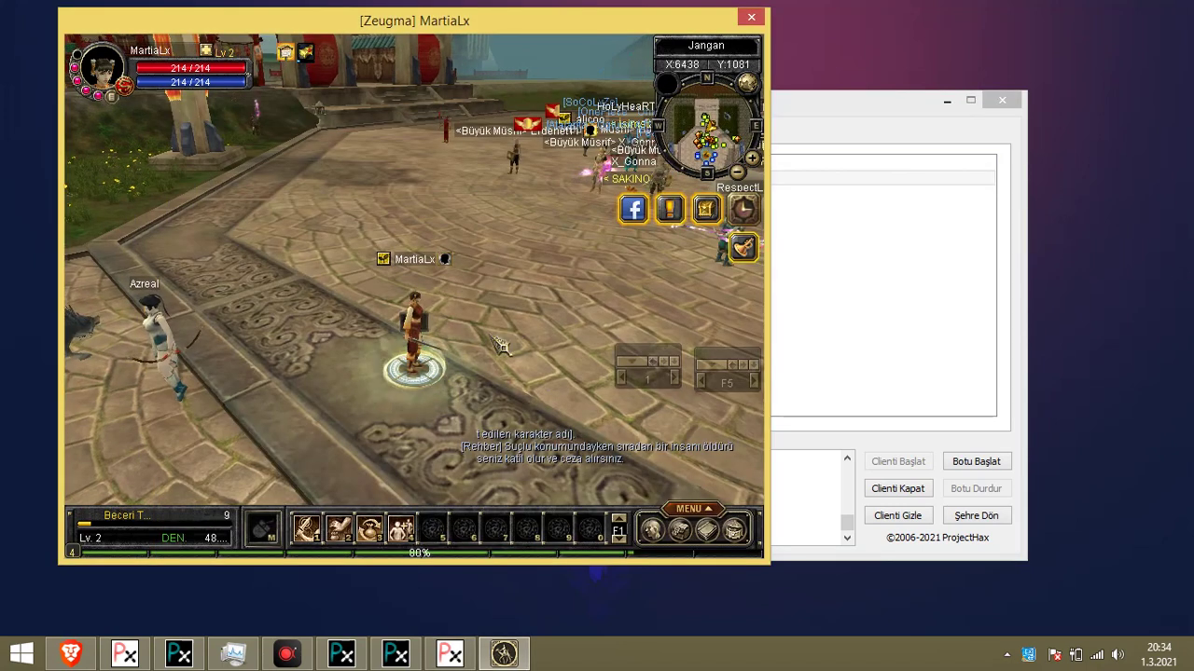
pyautogui.hotkey('alt', 'Tab')
pyautogui.click(291, 167)
pyautogui.click(285, 246)
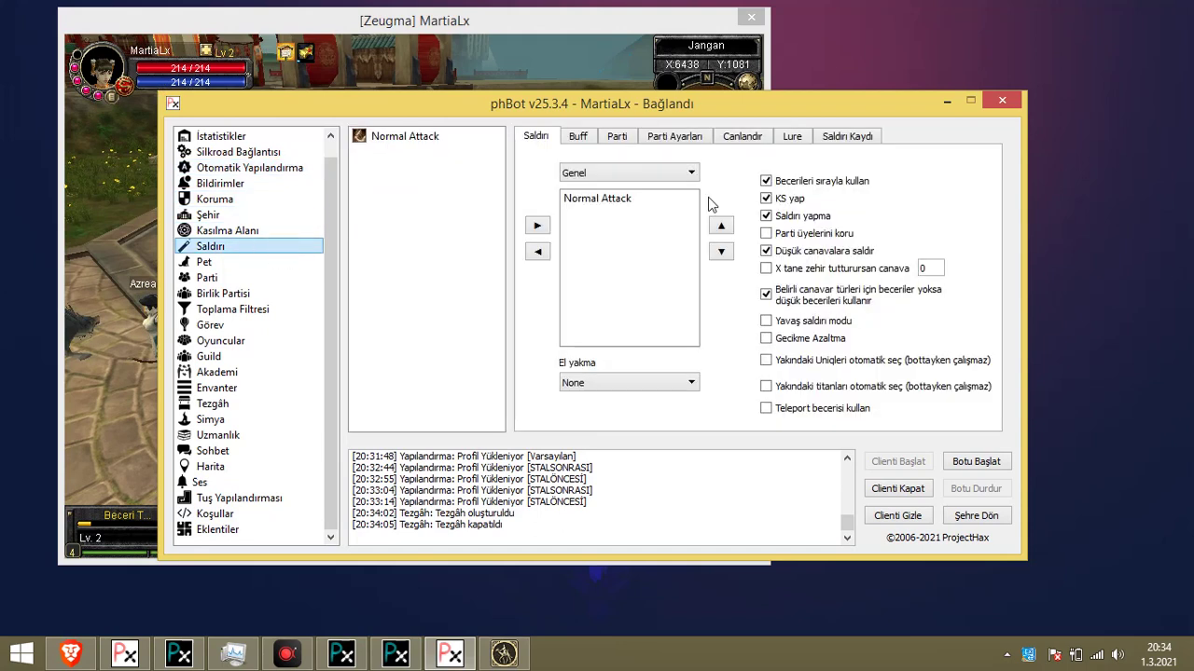
# Load the STALSONRASI profile and check its attack and training area settings
pyautogui.click(292, 168)
pyautogui.click(432, 364)
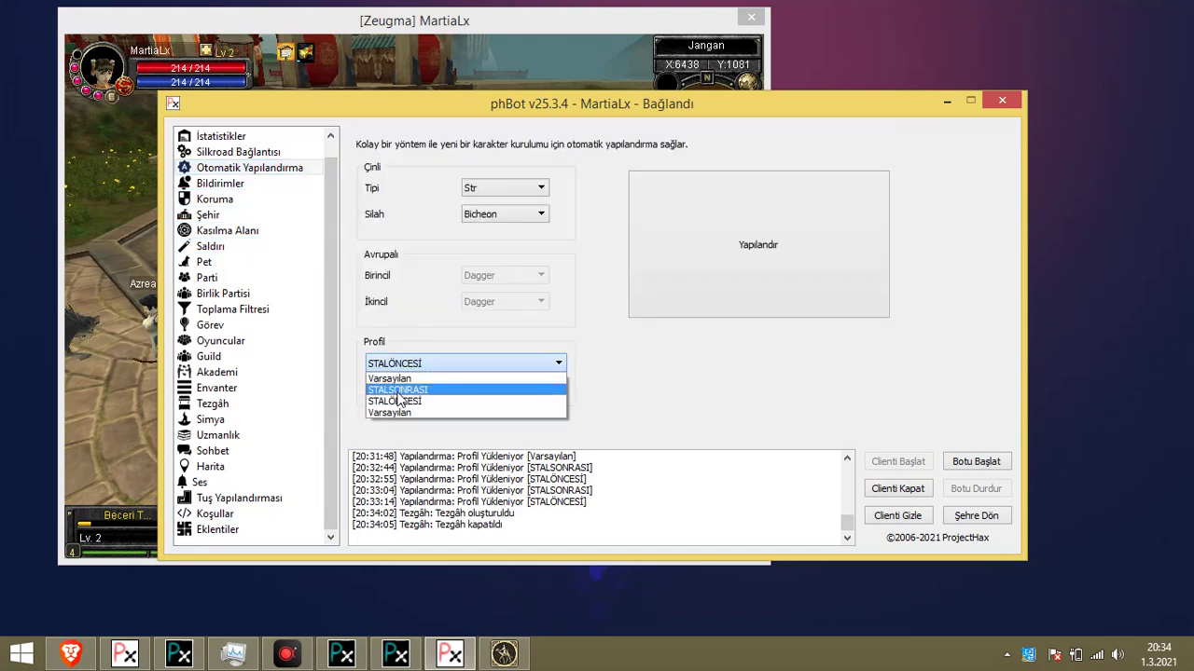
pyautogui.click(397, 391)
pyautogui.click(220, 250)
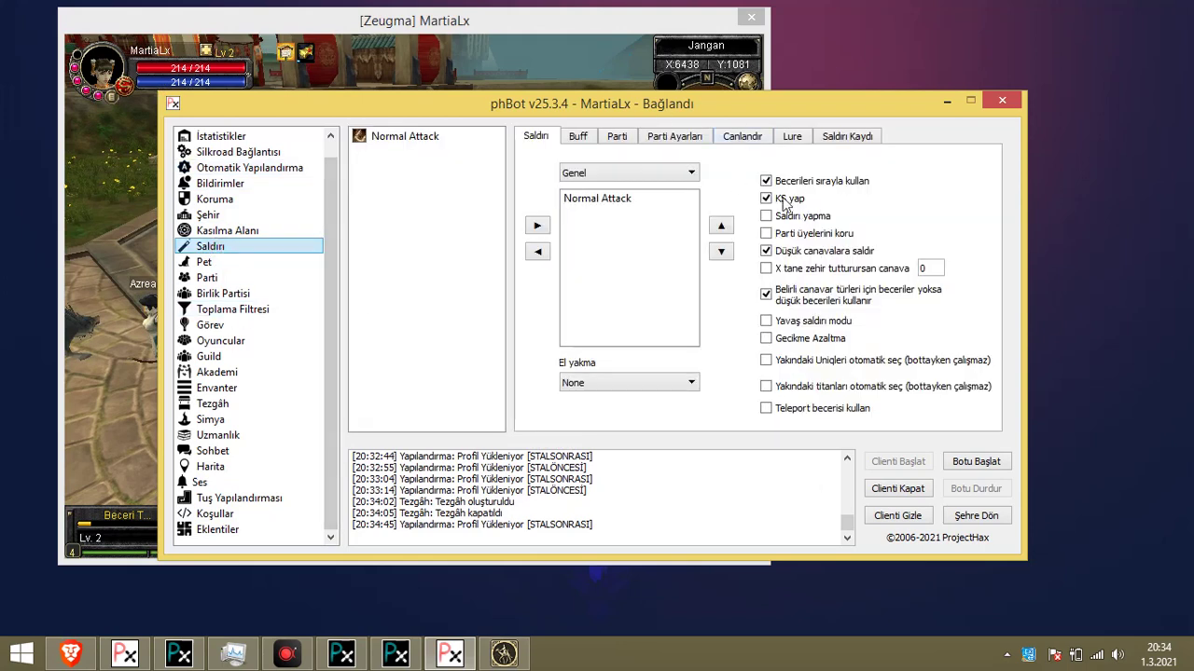
pyautogui.click(238, 232)
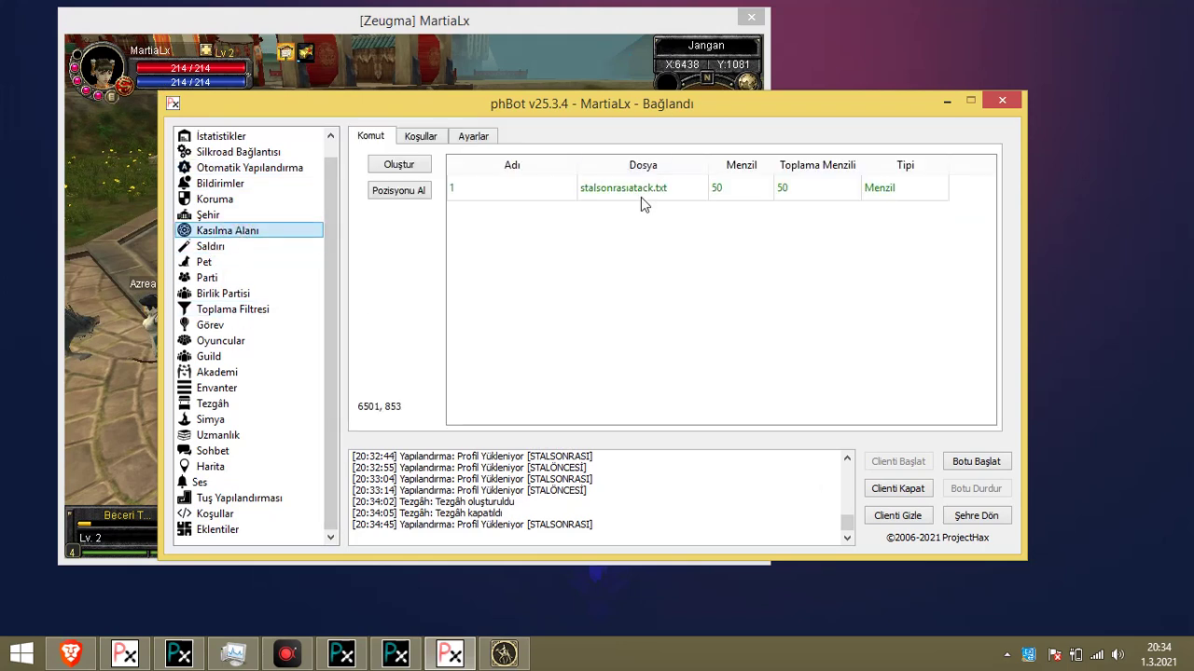
pyautogui.click(577, 80)
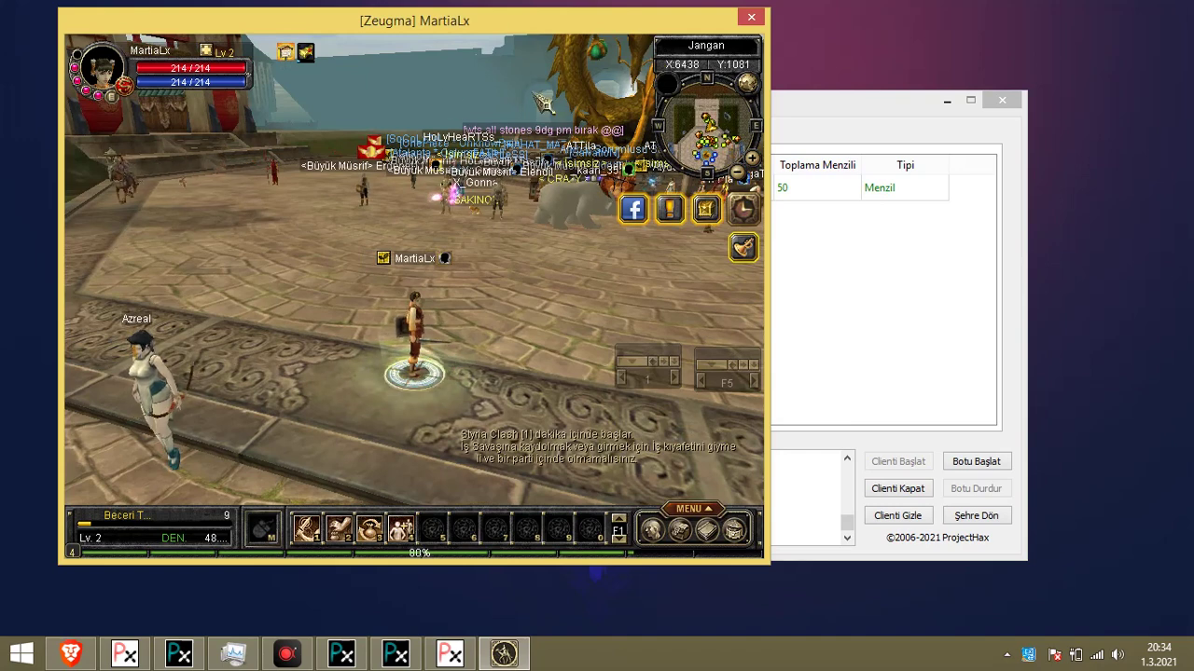
pyautogui.scroll(-2, 534, 93)
pyautogui.moveTo(535, 92); pyautogui.dragTo(437, 227)
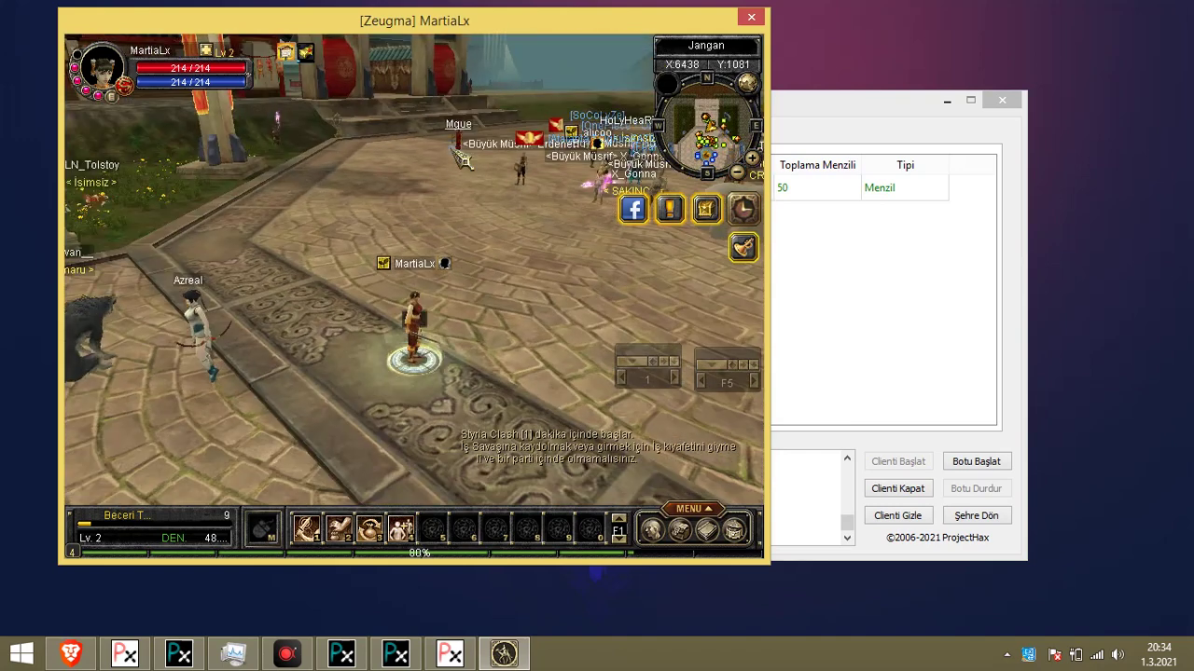
pyautogui.click(437, 228)
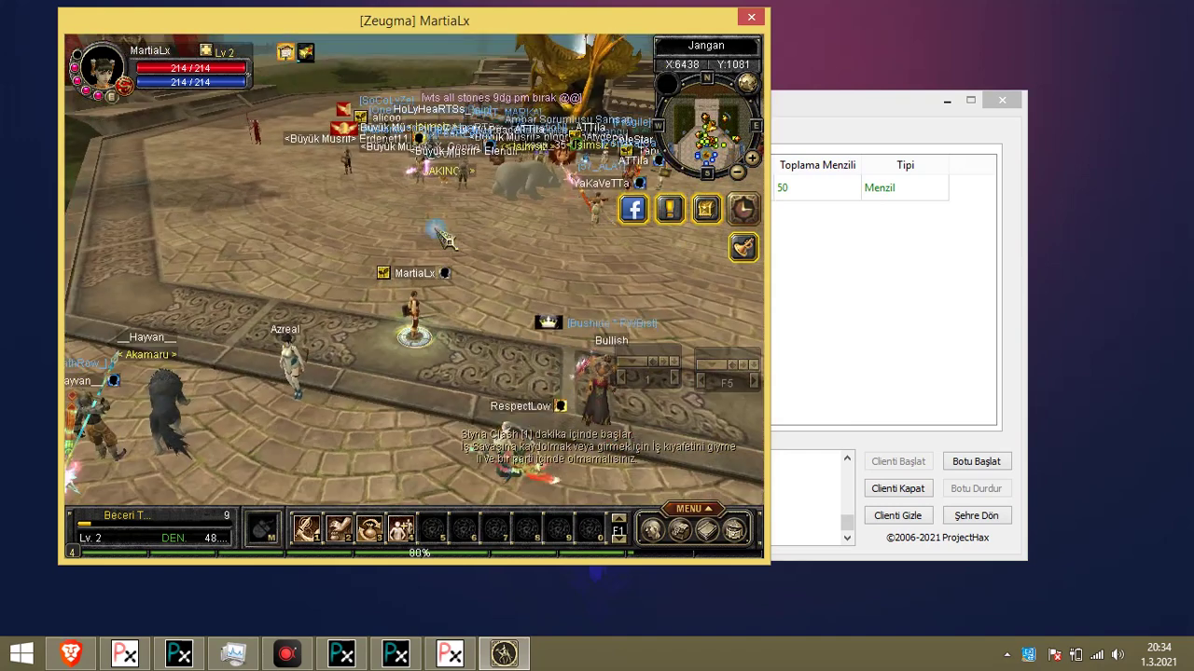
pyautogui.click(894, 343)
pyautogui.click(523, 65)
pyautogui.moveTo(503, 186); pyautogui.dragTo(338, 237)
pyautogui.click(826, 294)
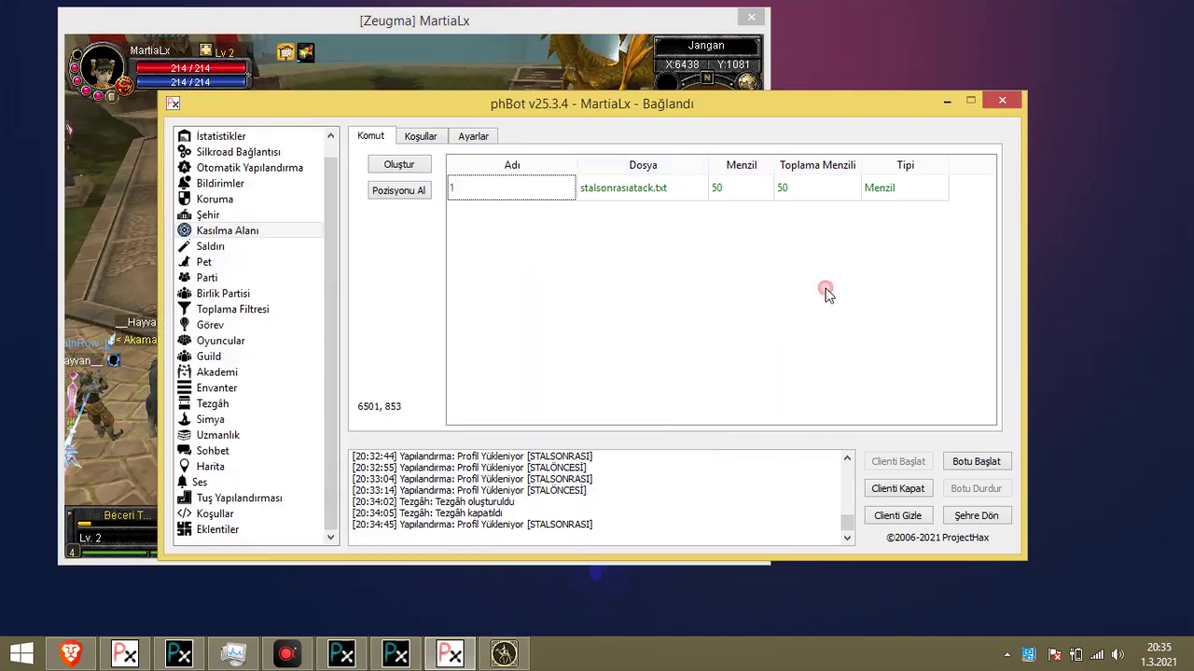
pyautogui.click(678, 189)
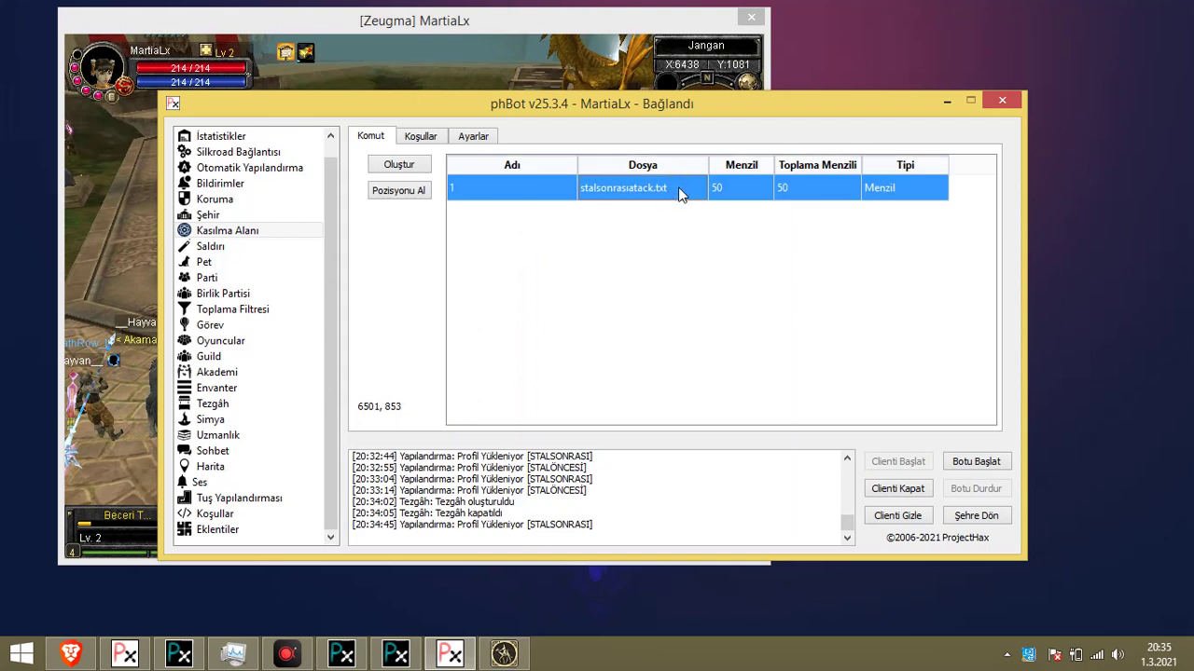
pyautogui.click(612, 87)
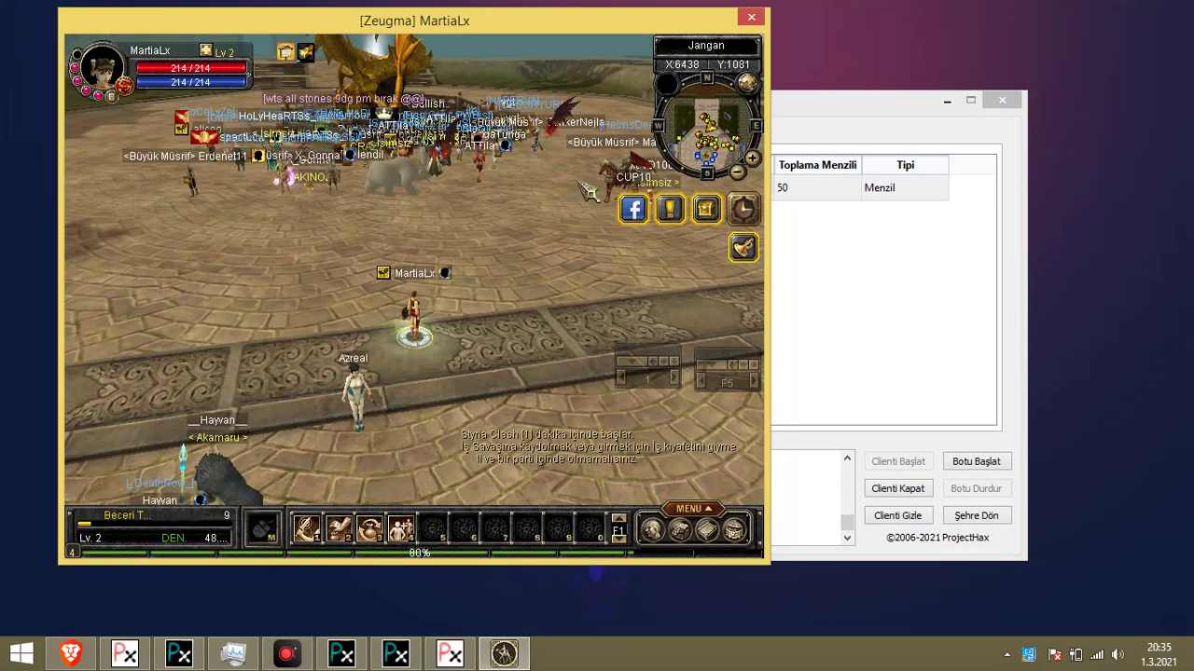
pyautogui.moveTo(578, 189); pyautogui.dragTo(392, 262)
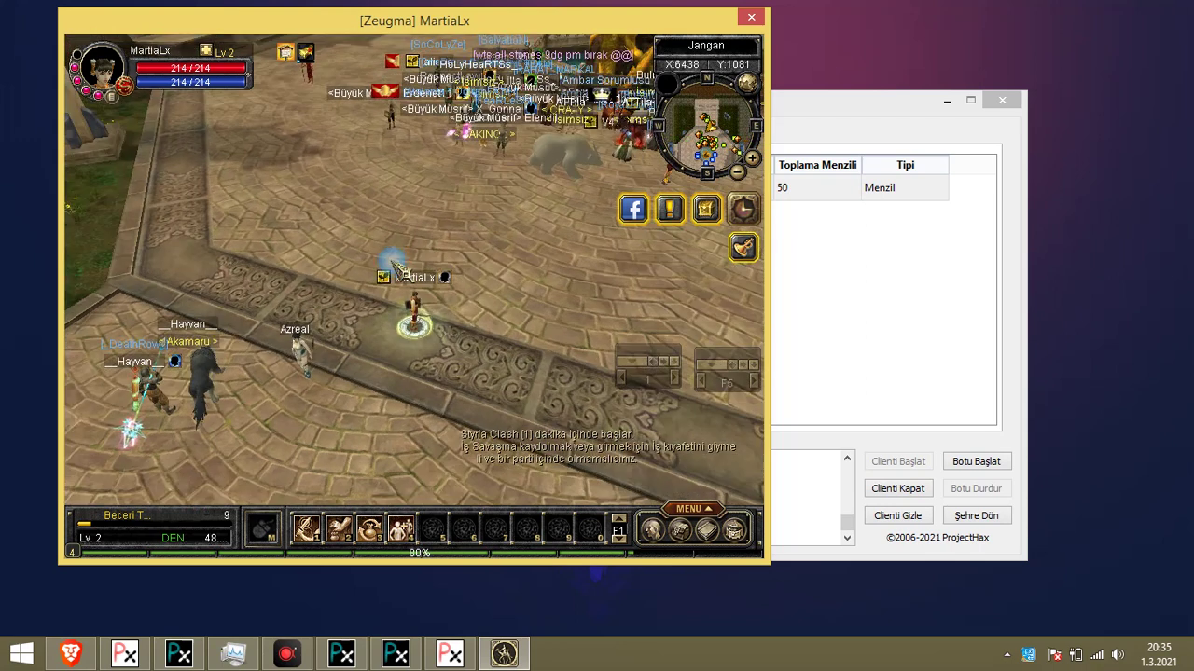
pyautogui.moveTo(378, 302); pyautogui.dragTo(400, 177)
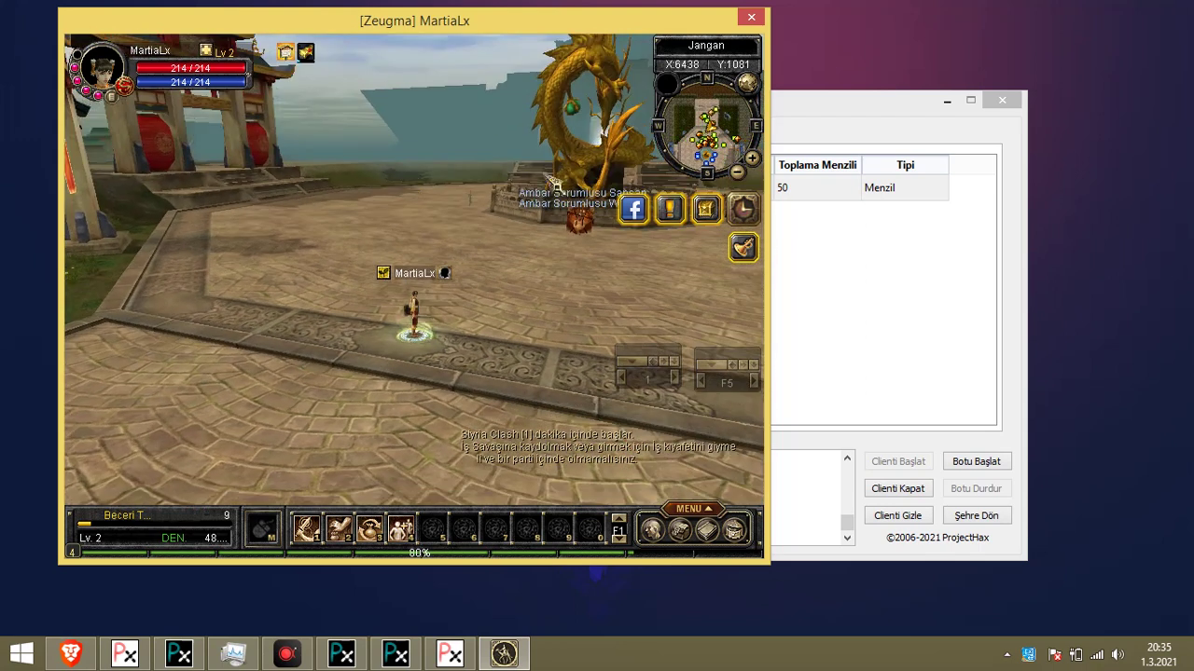
pyautogui.moveTo(420, 354); pyautogui.dragTo(466, 254)
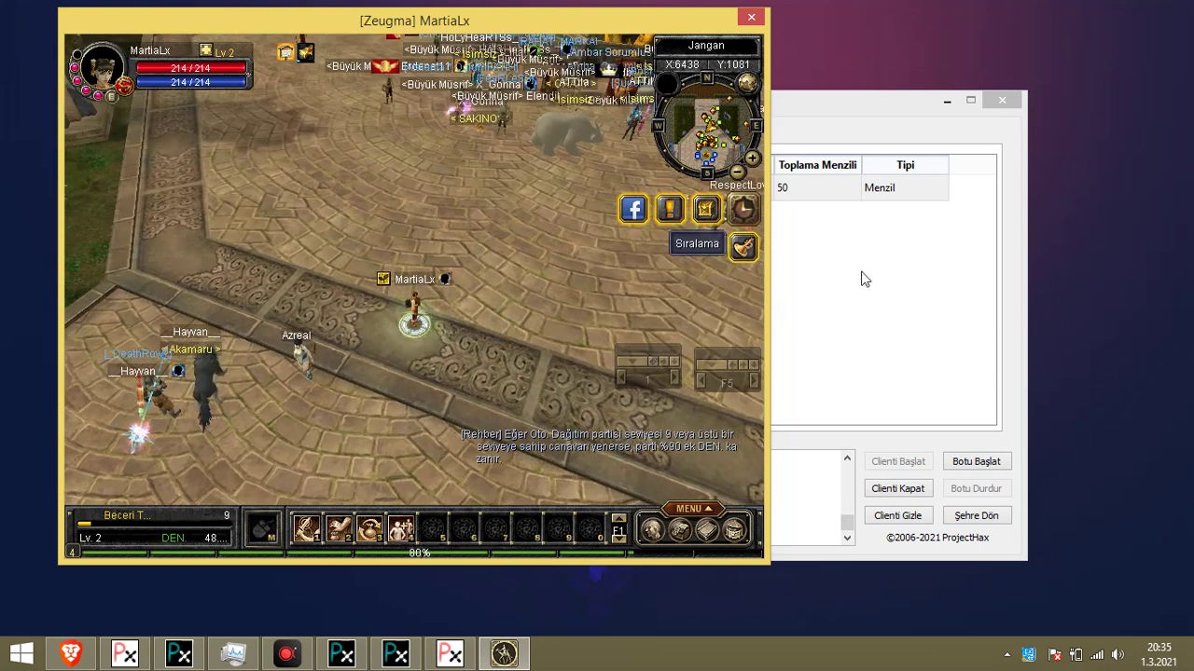
pyautogui.moveTo(366, 312); pyautogui.dragTo(509, 126)
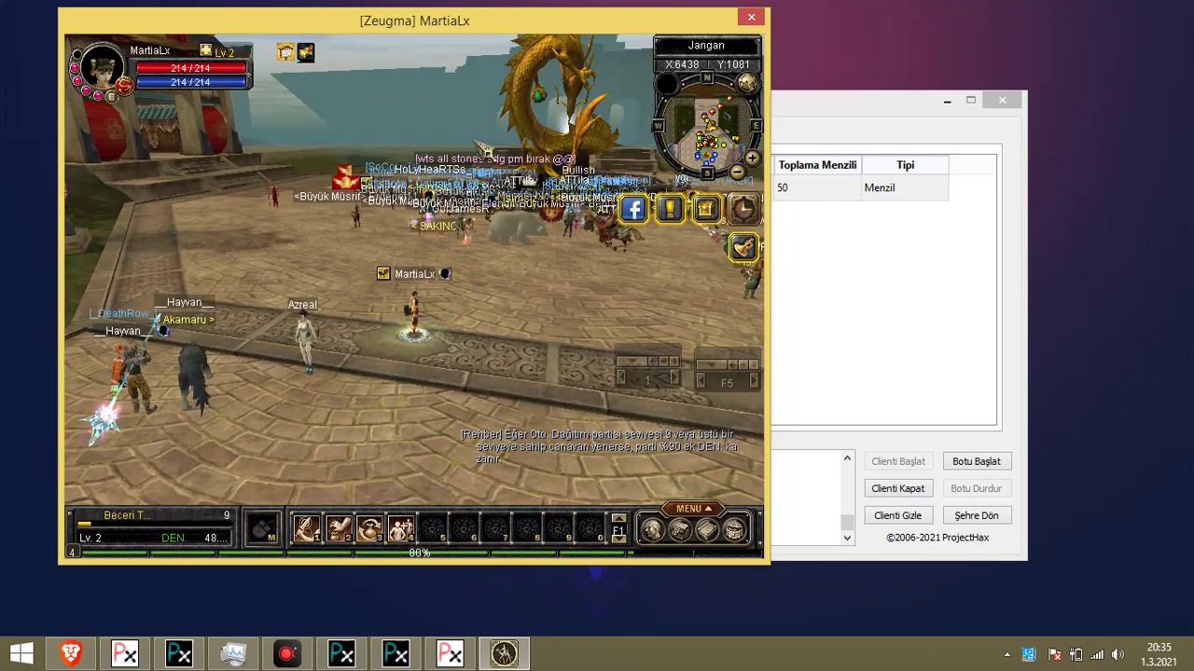
pyautogui.click(821, 233)
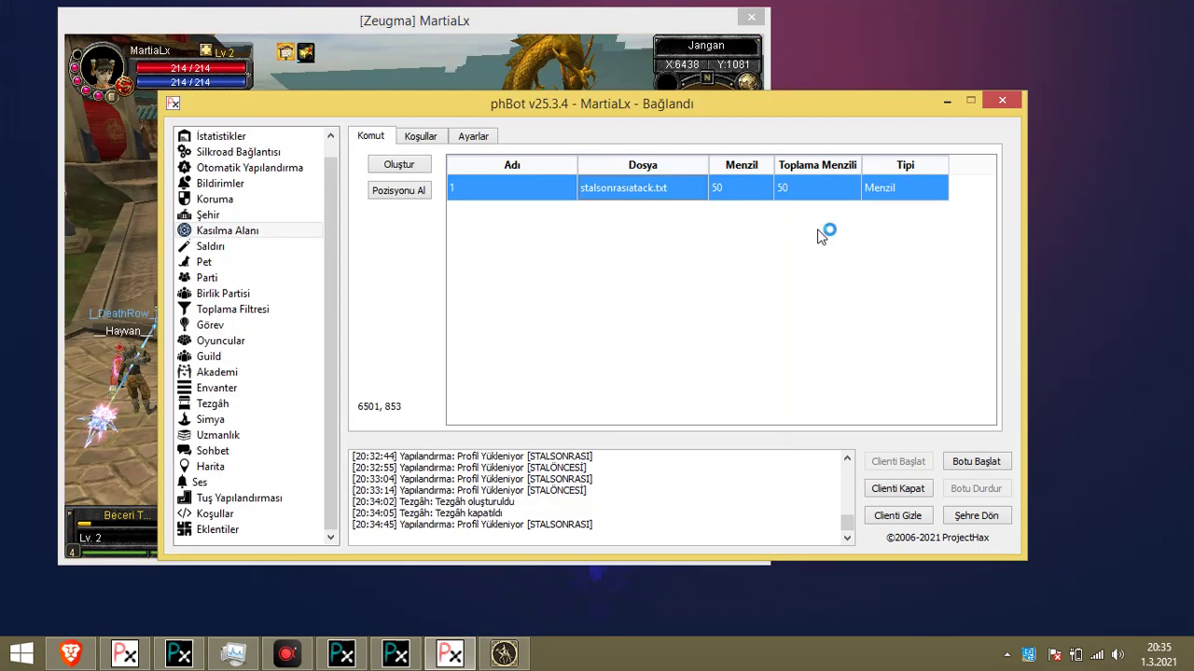
# Check the saved conditions of the current profile and which profile is active
pyautogui.click(240, 514)
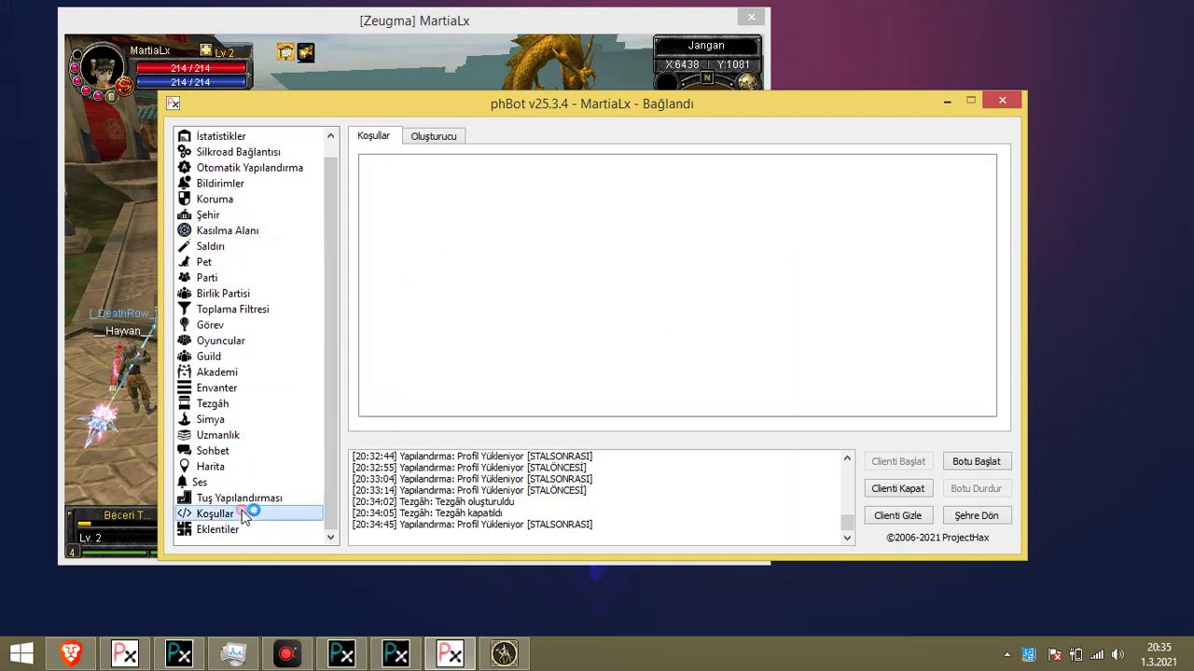
pyautogui.moveTo(579, 62); pyautogui.dragTo(426, 227)
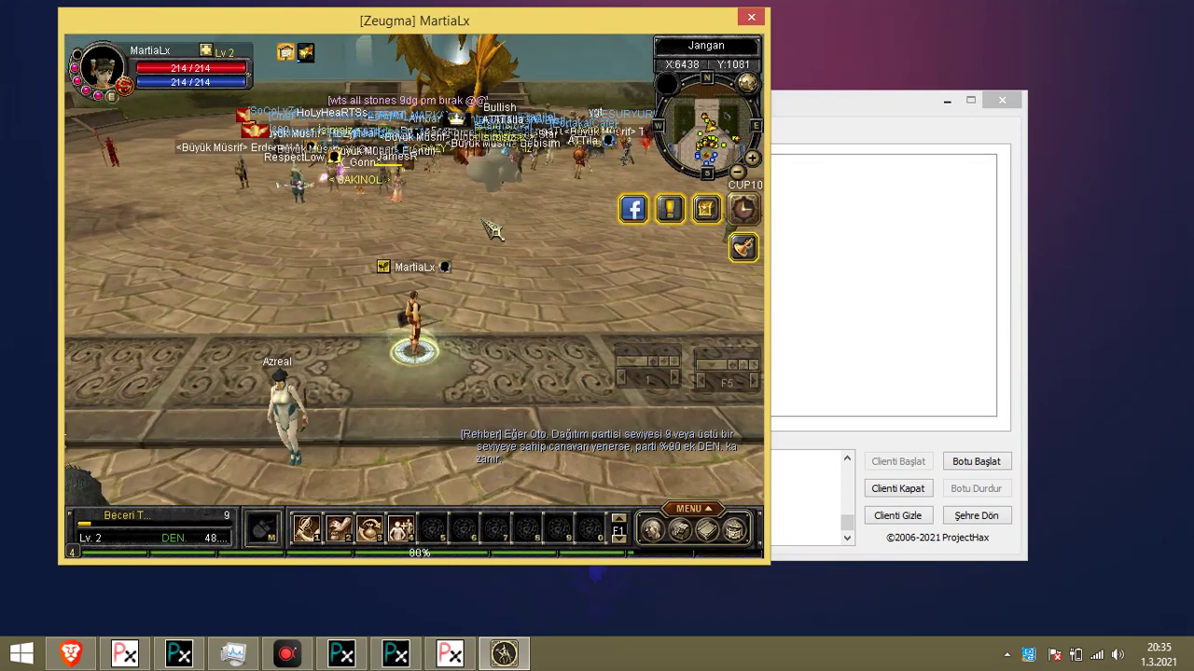
pyautogui.click(868, 272)
pyautogui.click(320, 168)
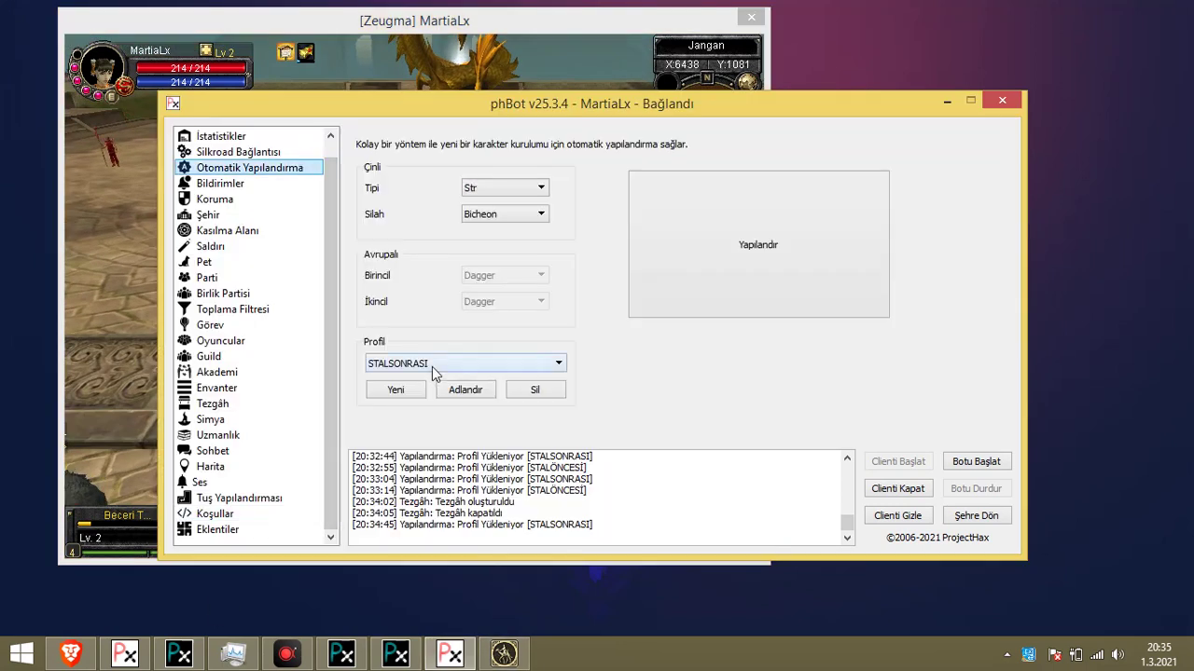
# Set the play time value to 296 in the condition builder and remove the 295-minute entry from its condition list
pyautogui.click(257, 514)
pyautogui.click(434, 136)
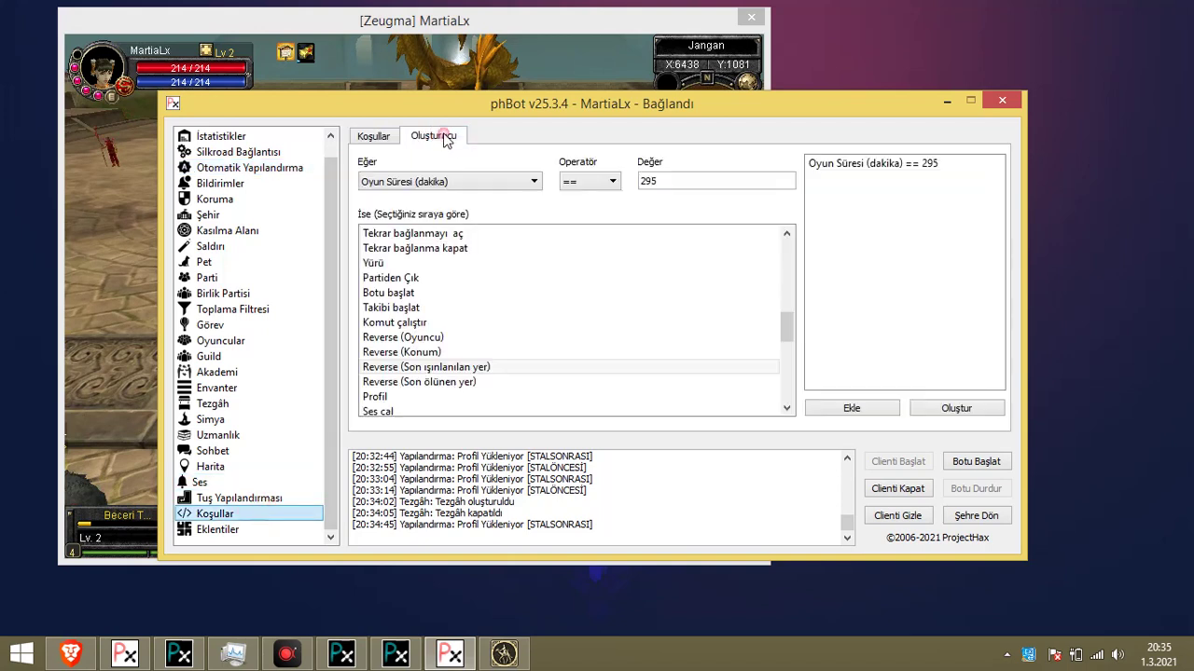
pyautogui.click(701, 180)
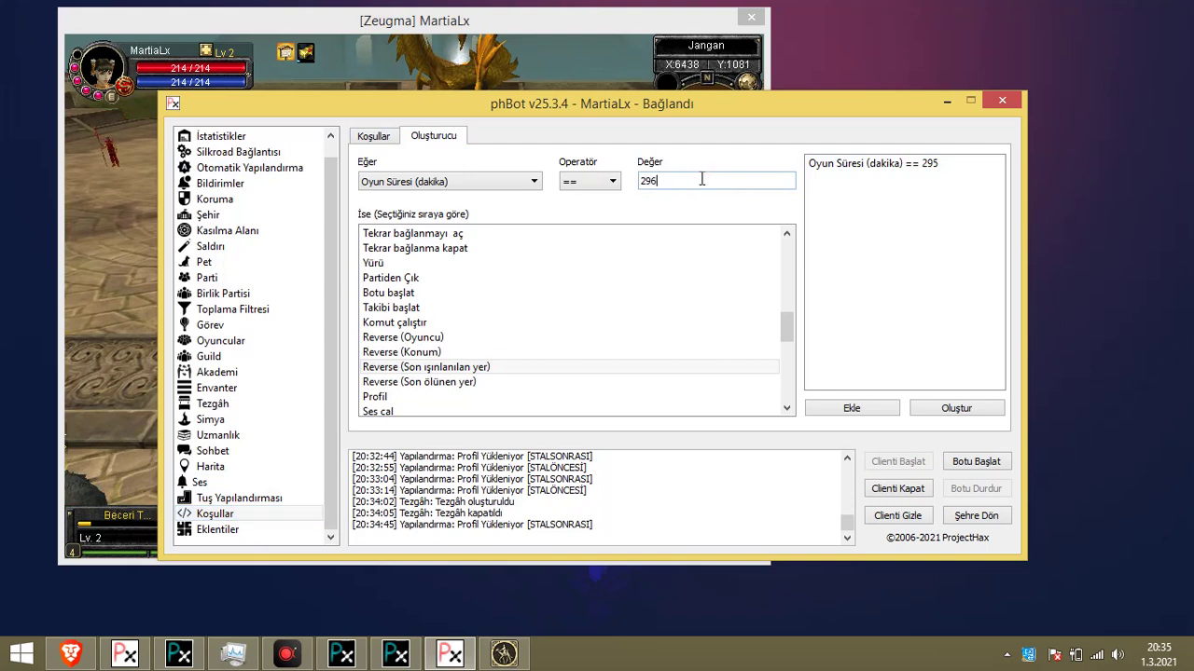
pyautogui.click(912, 164)
pyautogui.click(940, 172)
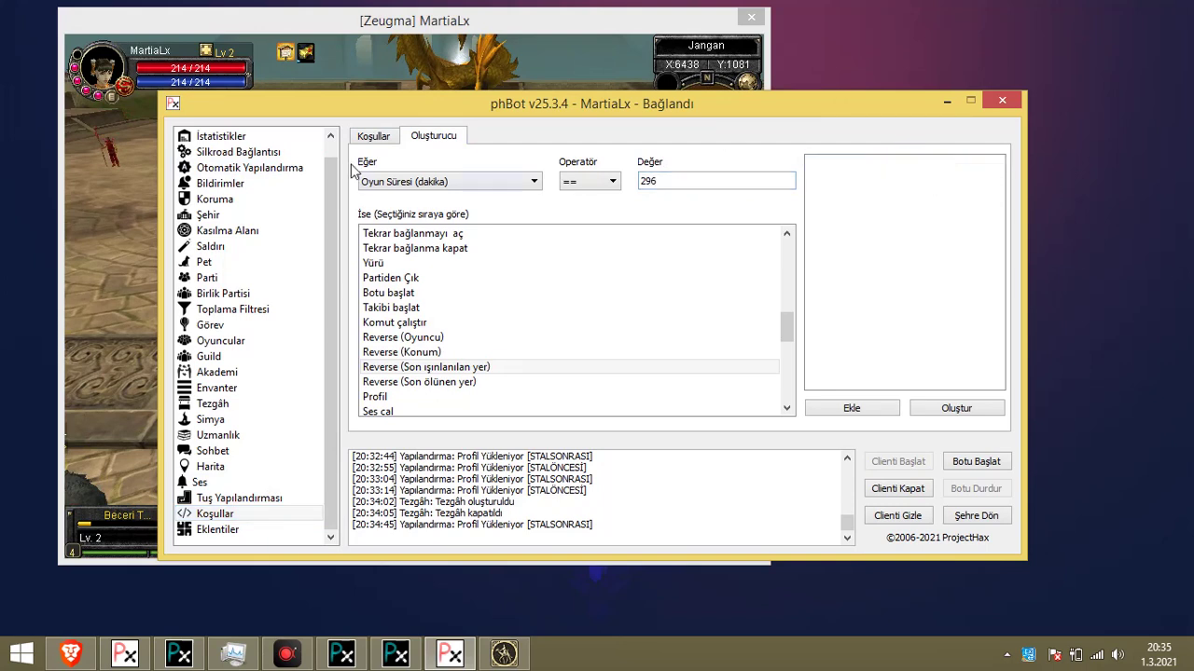
# Check the active profile and choose Botu başlat as the action for the 296-minute condition
pyautogui.click(249, 167)
pyautogui.click(217, 514)
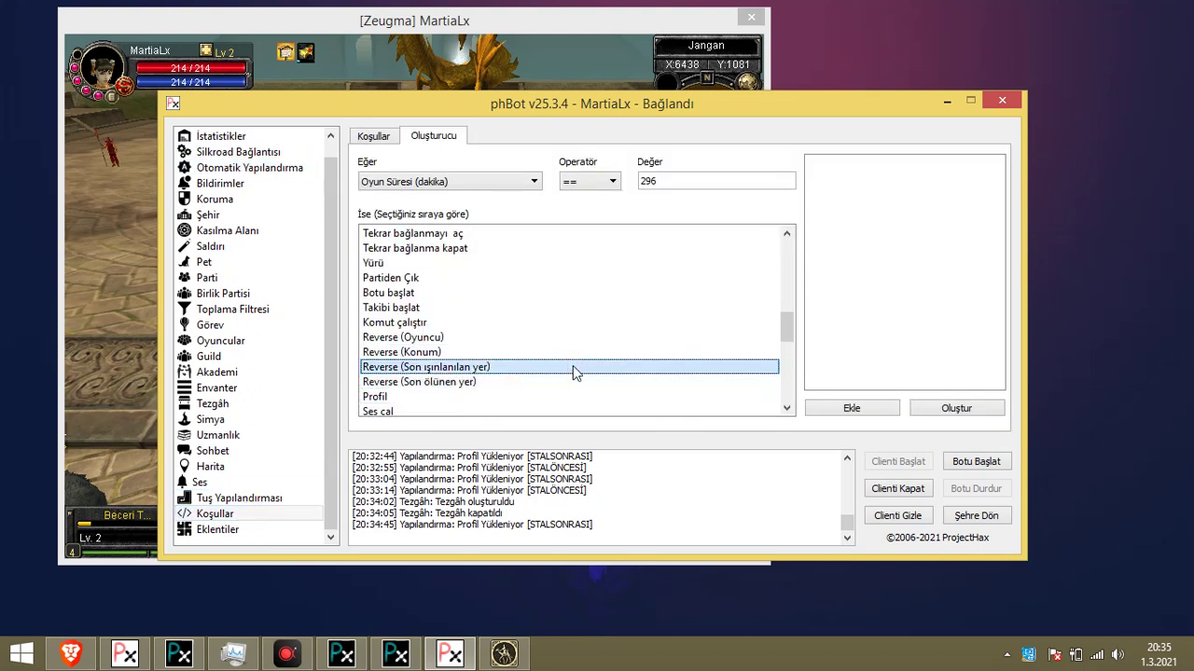
pyautogui.press('Down')
pyautogui.press('Down')
pyautogui.press('Down')
pyautogui.press('Down')
pyautogui.press('Down')
pyautogui.press('Down')
pyautogui.press('Down')
pyautogui.press('Down')
pyautogui.press('Down')
pyautogui.press('Down')
pyautogui.press('b')
pyautogui.press('b')
pyautogui.press('b')
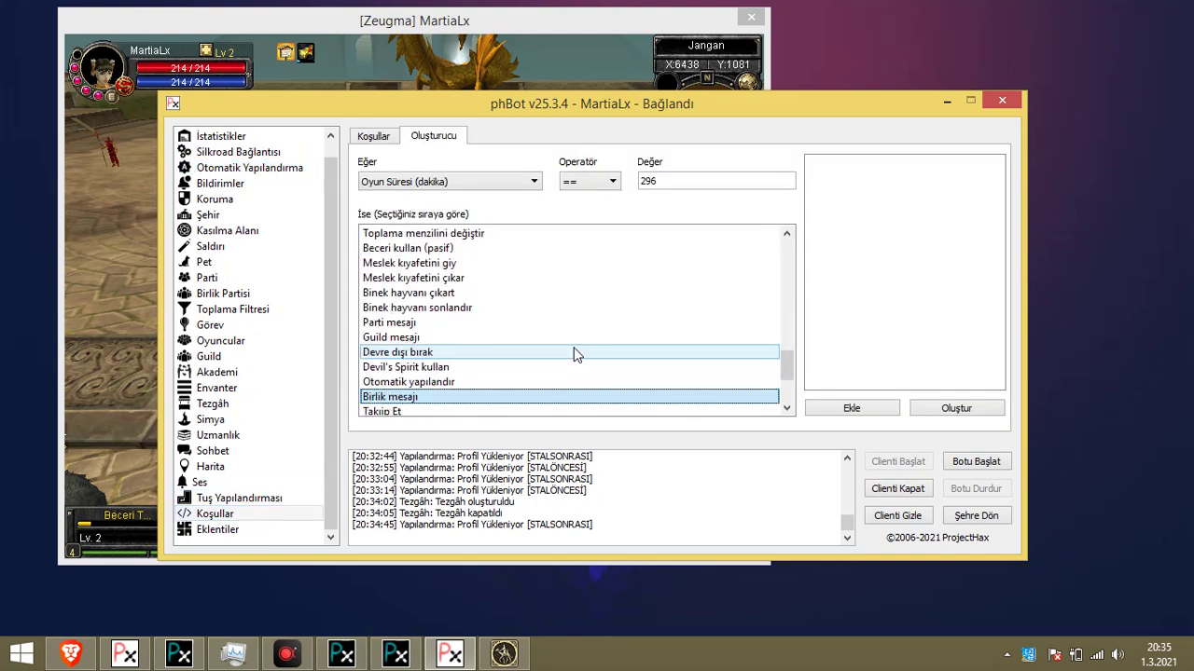
pyautogui.press('Down')
pyautogui.press('Down')
pyautogui.press('Down')
pyautogui.press('Down')
pyautogui.press('Down')
pyautogui.press('Down')
pyautogui.press('Down')
pyautogui.press('Down')
pyautogui.press('Down')
pyautogui.press('Down')
pyautogui.press('Down')
pyautogui.press('Down')
pyautogui.press('Down')
pyautogui.press('Down')
pyautogui.press('Down')
pyautogui.press('Down')
pyautogui.press('Down')
pyautogui.press('Down')
pyautogui.press('Down')
pyautogui.press('Down')
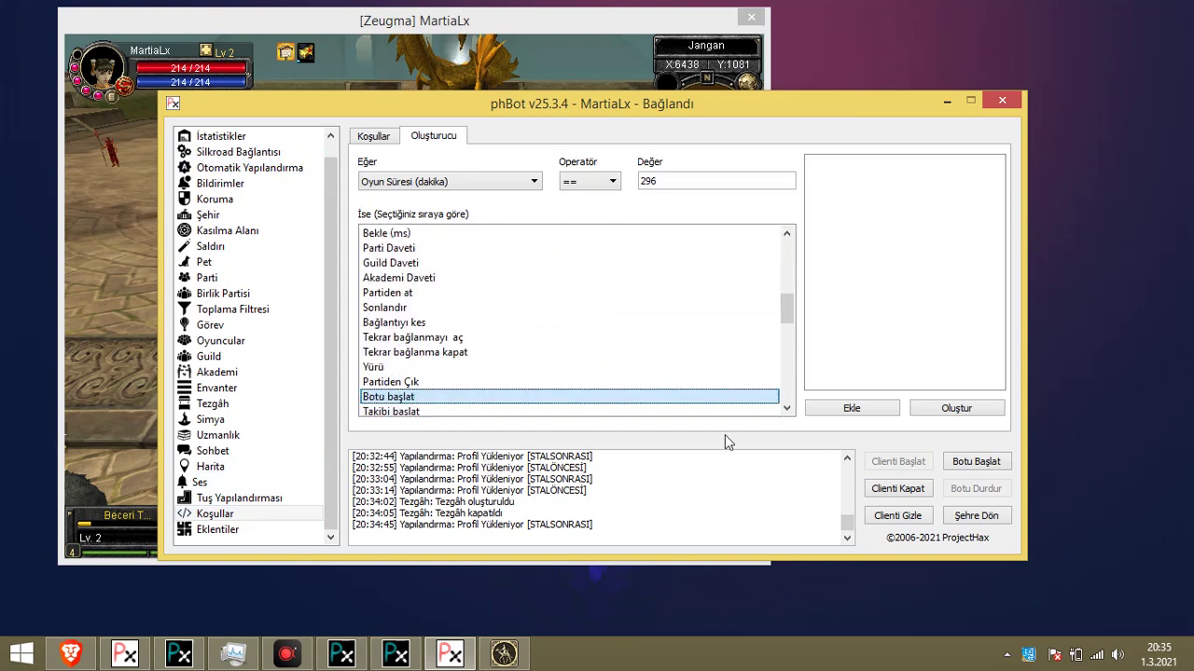
# Add the play time == 296 minutes condition and create the rule with the Botu başlat action
pyautogui.click(838, 411)
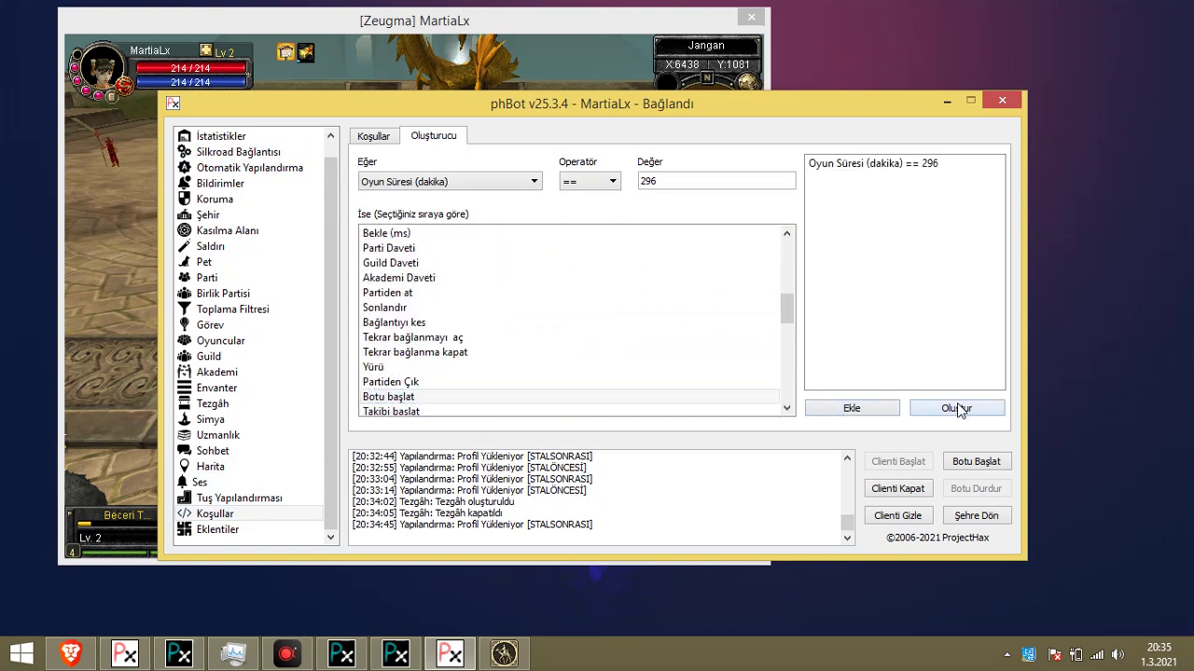
pyautogui.click(957, 407)
pyautogui.click(624, 357)
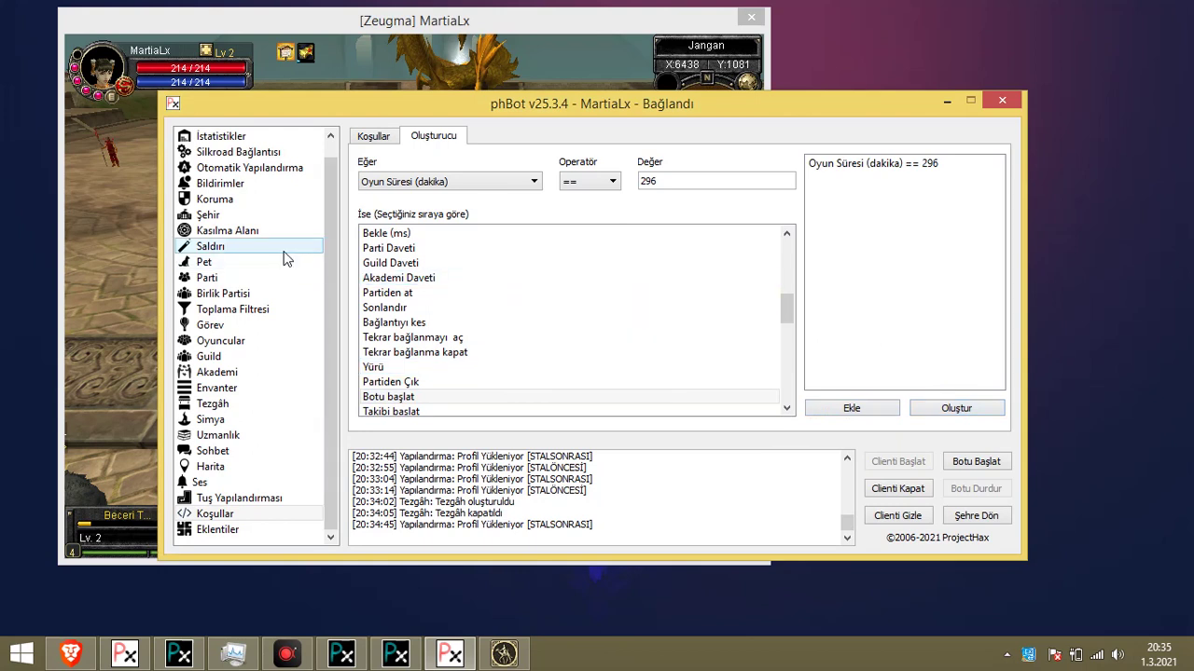
# Check the training area settings, including the skip town loop option, and the stall options of the current profile
pyautogui.click(291, 231)
pyautogui.click(482, 139)
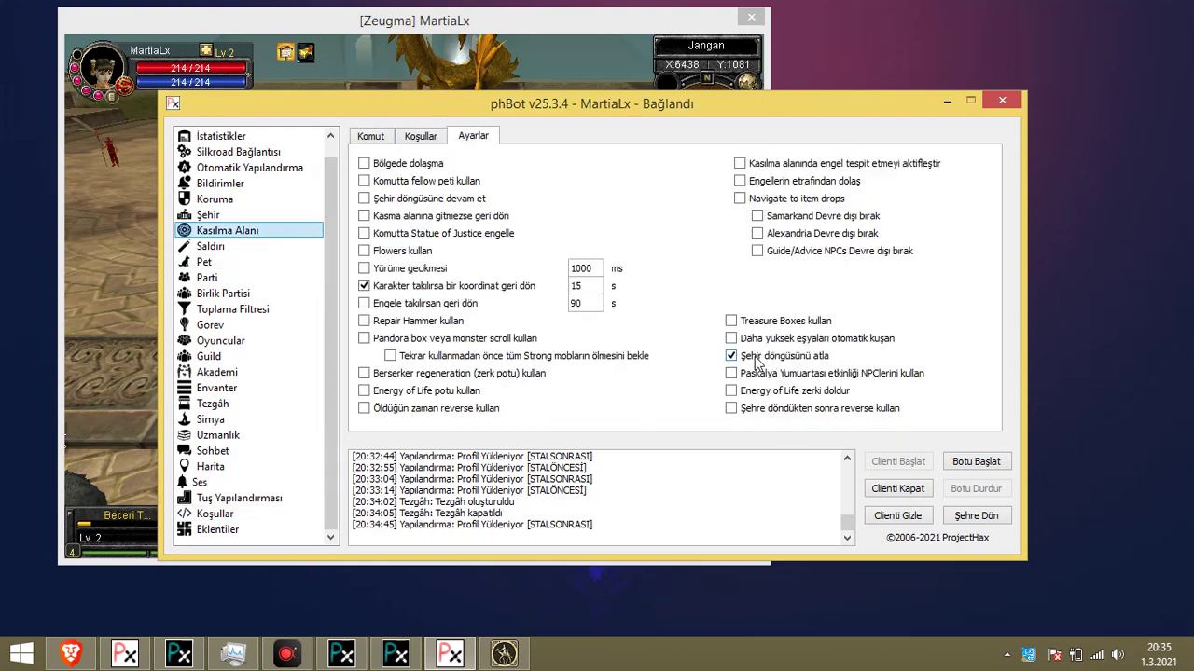
pyautogui.click(262, 404)
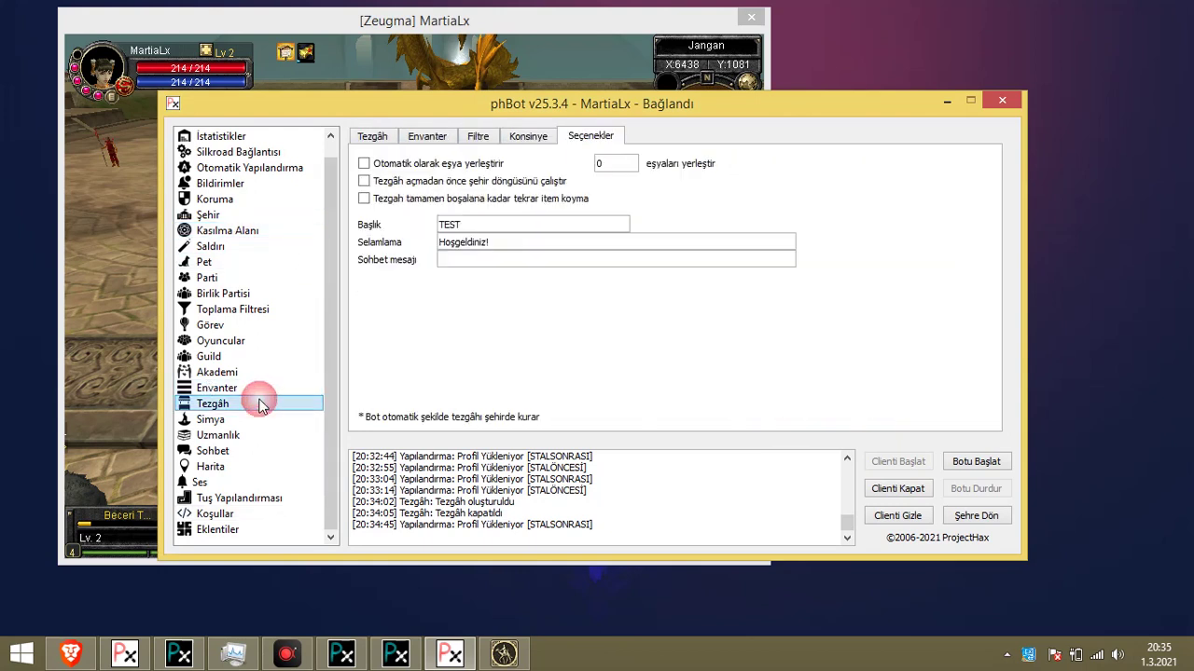
pyautogui.moveTo(448, 376); pyautogui.dragTo(386, 298)
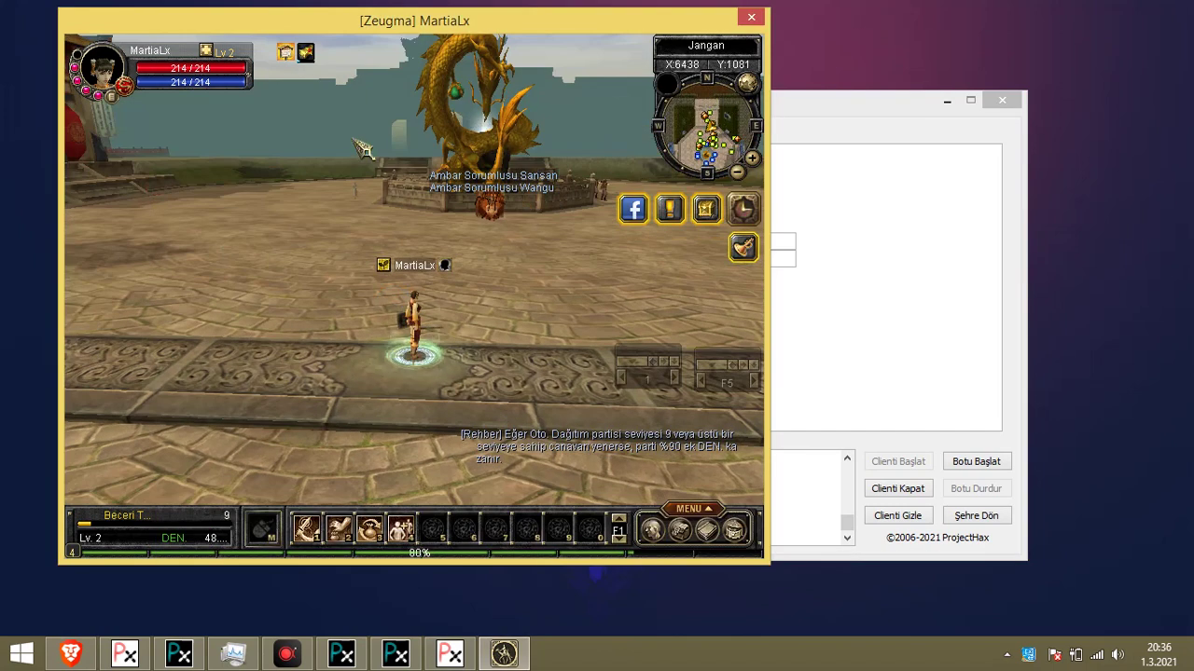
pyautogui.moveTo(450, 366); pyautogui.dragTo(384, 325)
pyautogui.press('Left')
pyautogui.press('Left')
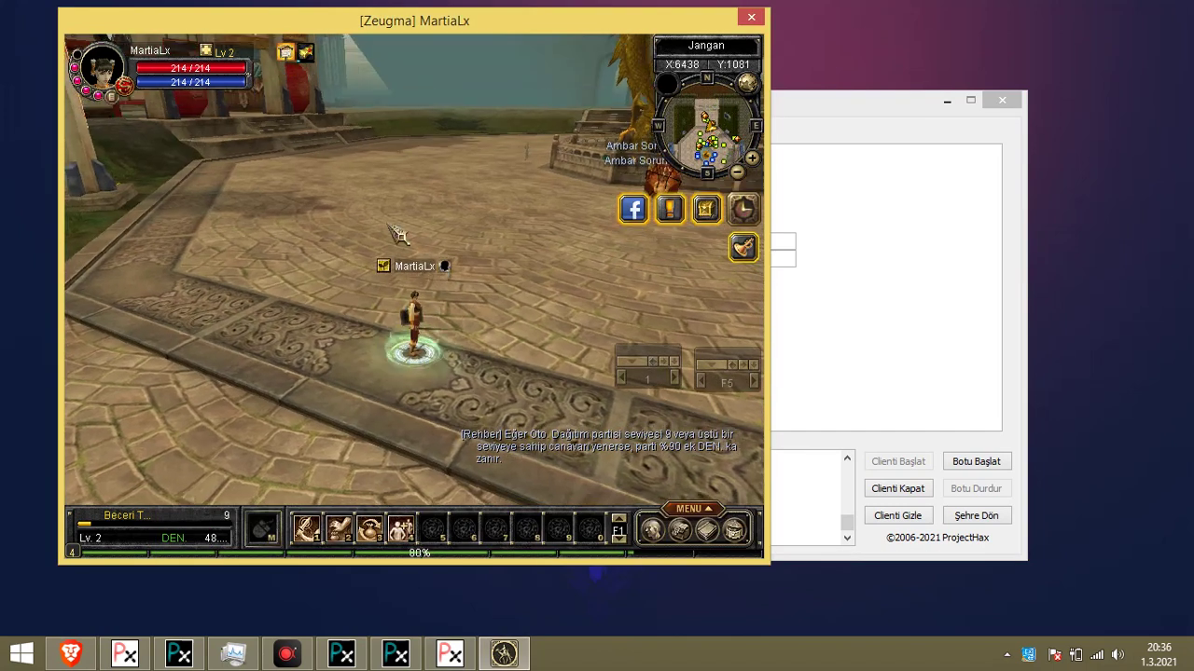
pyautogui.press('Left')
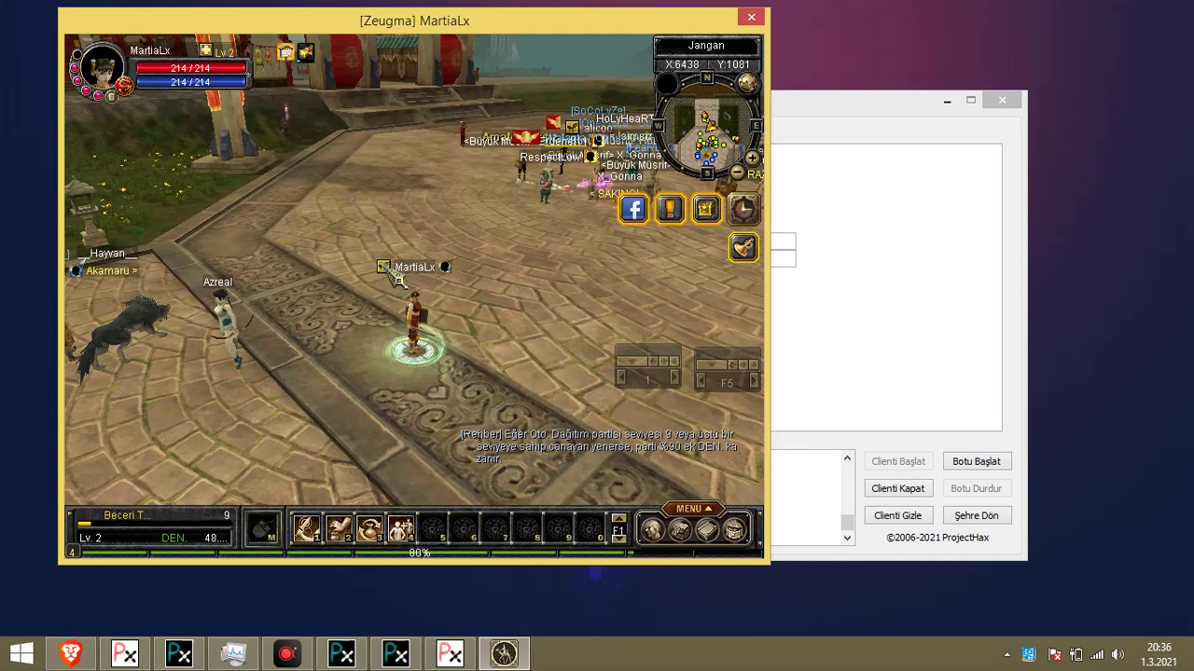
pyautogui.click(900, 347)
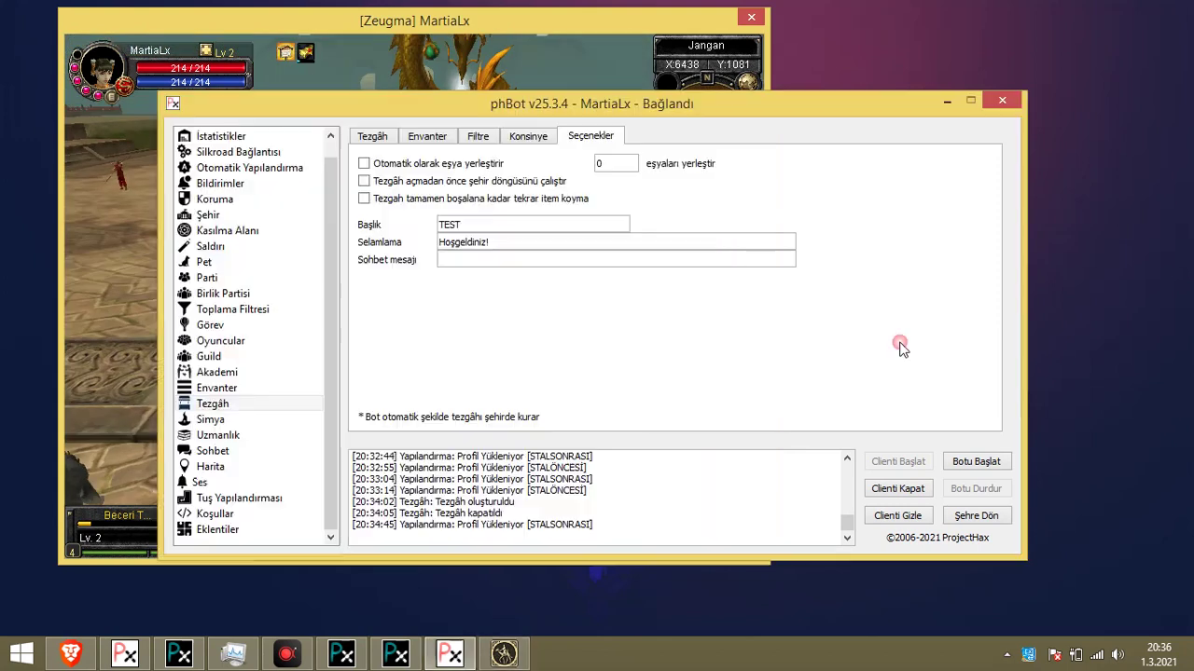
# Review the teleport protection settings, in particular the time limit for Şehre dön/Bağlantıyı kes
pyautogui.click(241, 199)
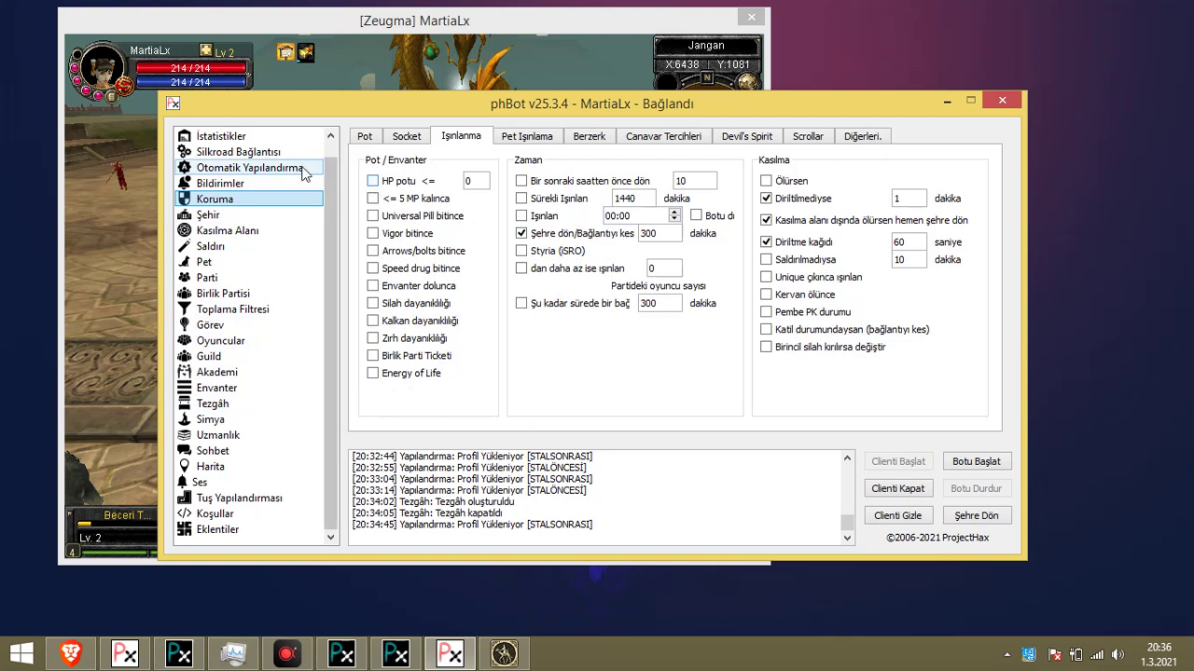
pyautogui.click(249, 168)
pyautogui.click(252, 201)
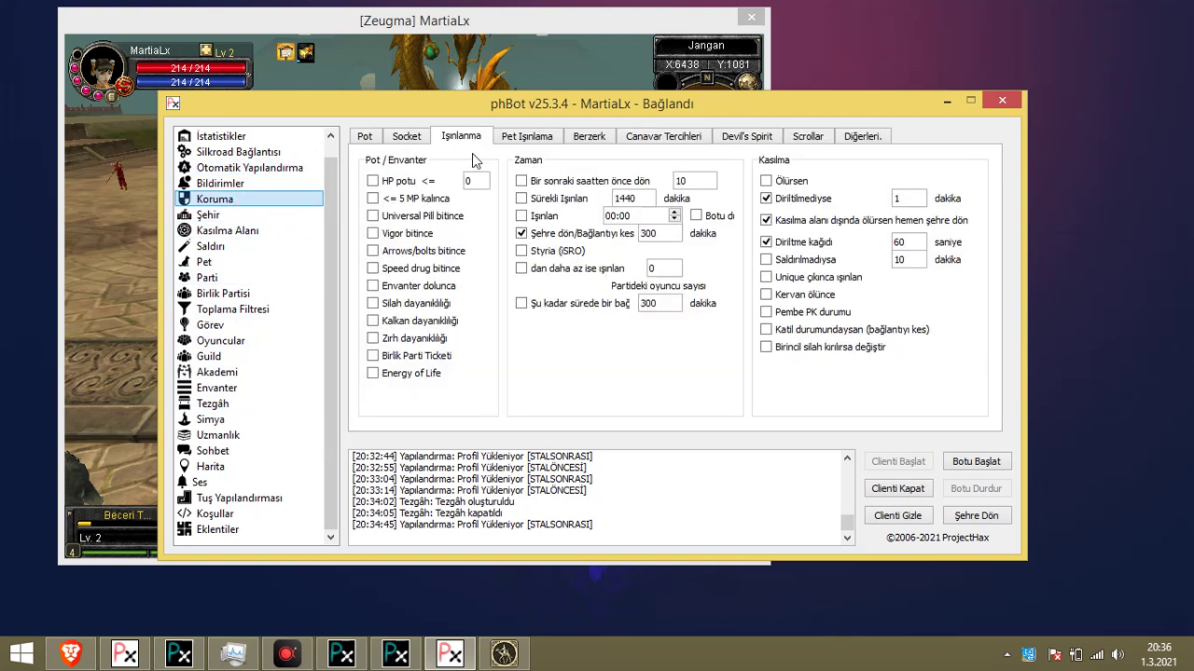
pyautogui.doubleClick(659, 234)
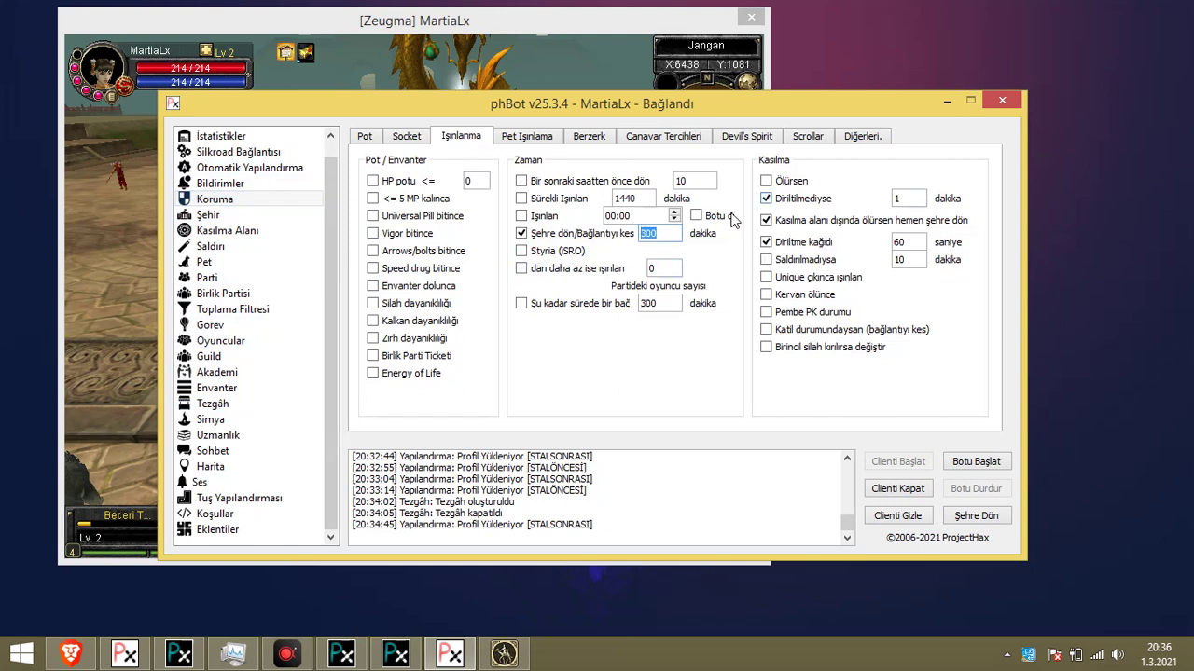
pyautogui.click(590, 86)
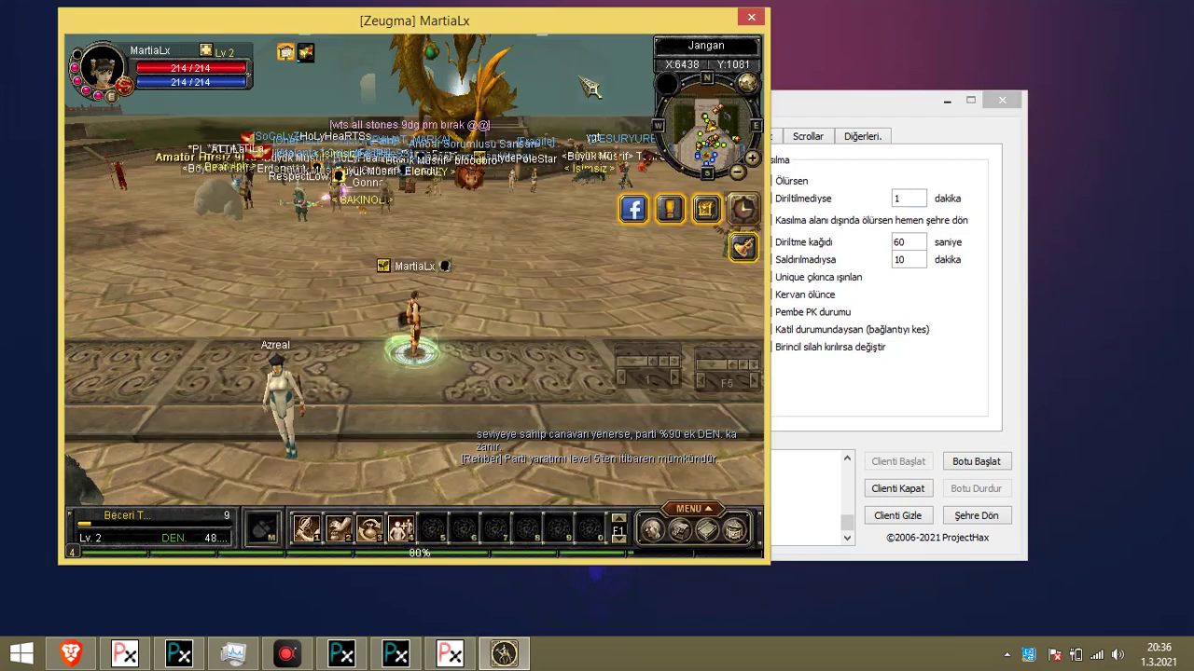
pyautogui.moveTo(431, 222); pyautogui.dragTo(355, 229)
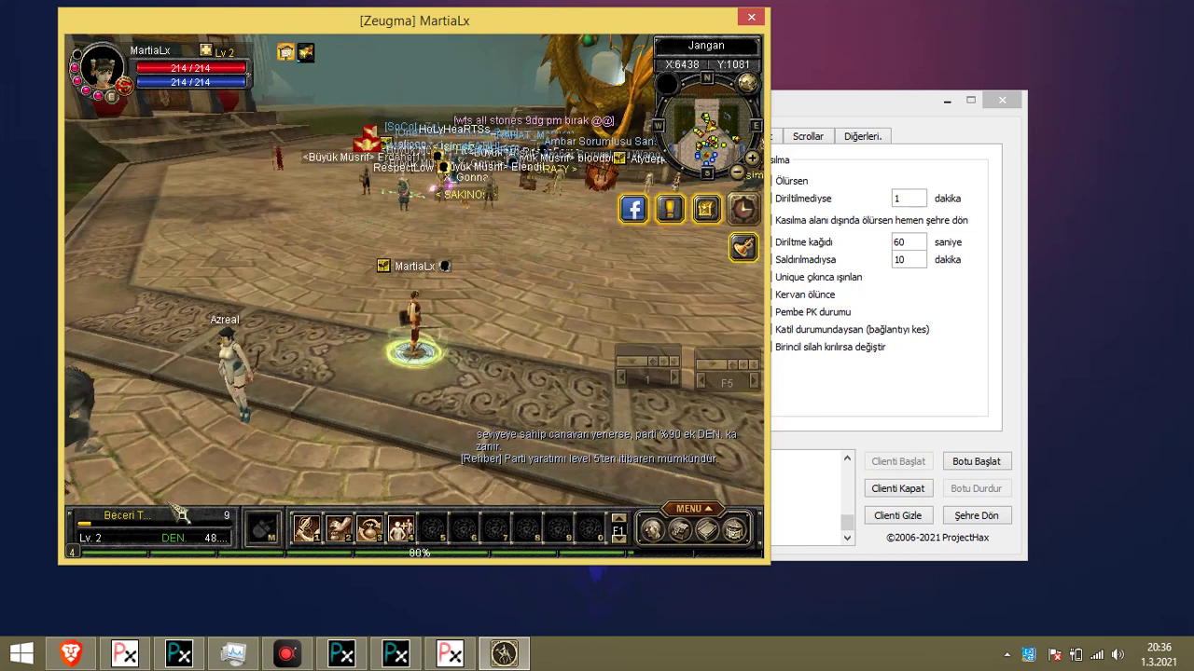
pyautogui.moveTo(235, 550)
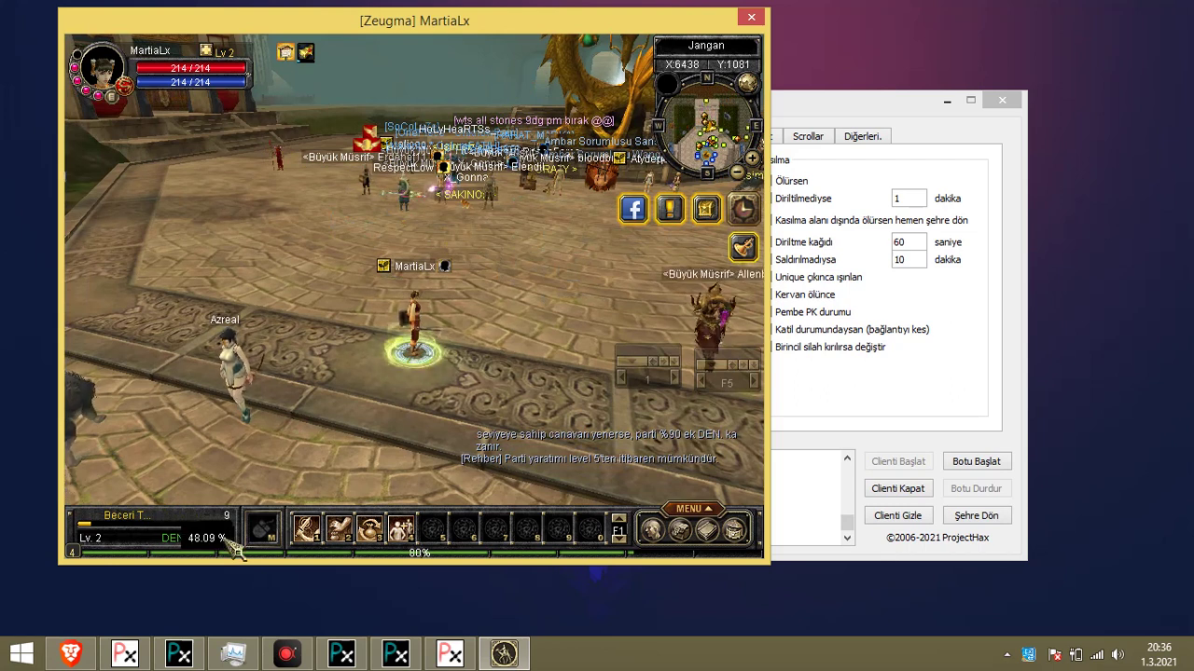
pyautogui.click(891, 385)
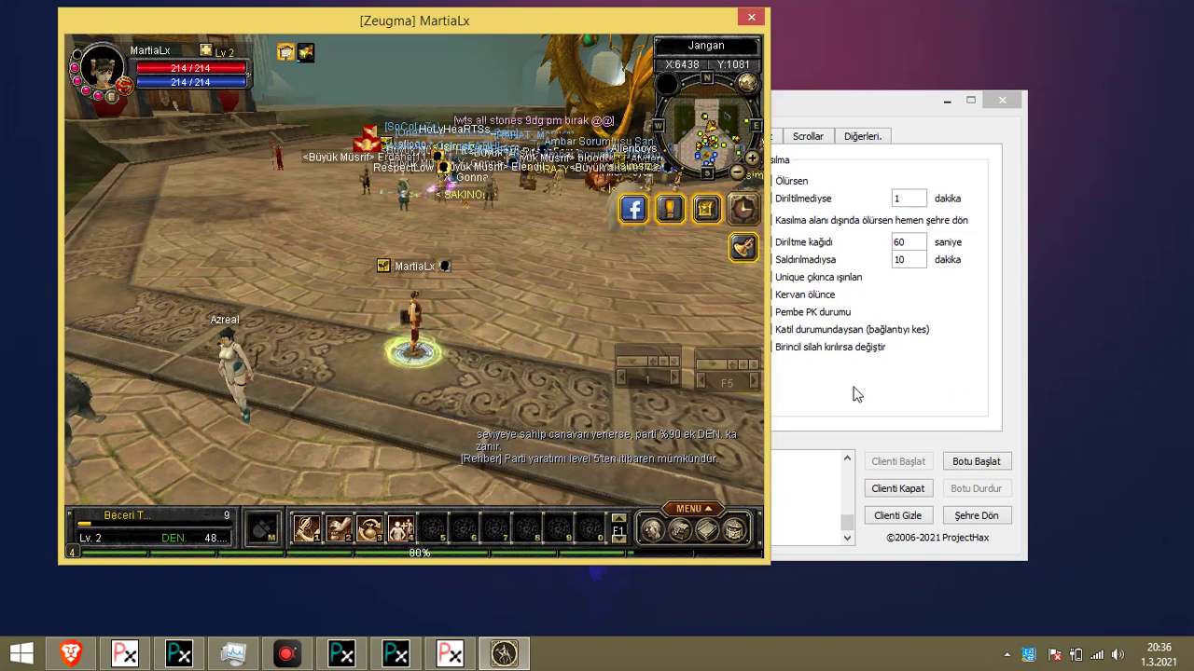
pyautogui.click(872, 401)
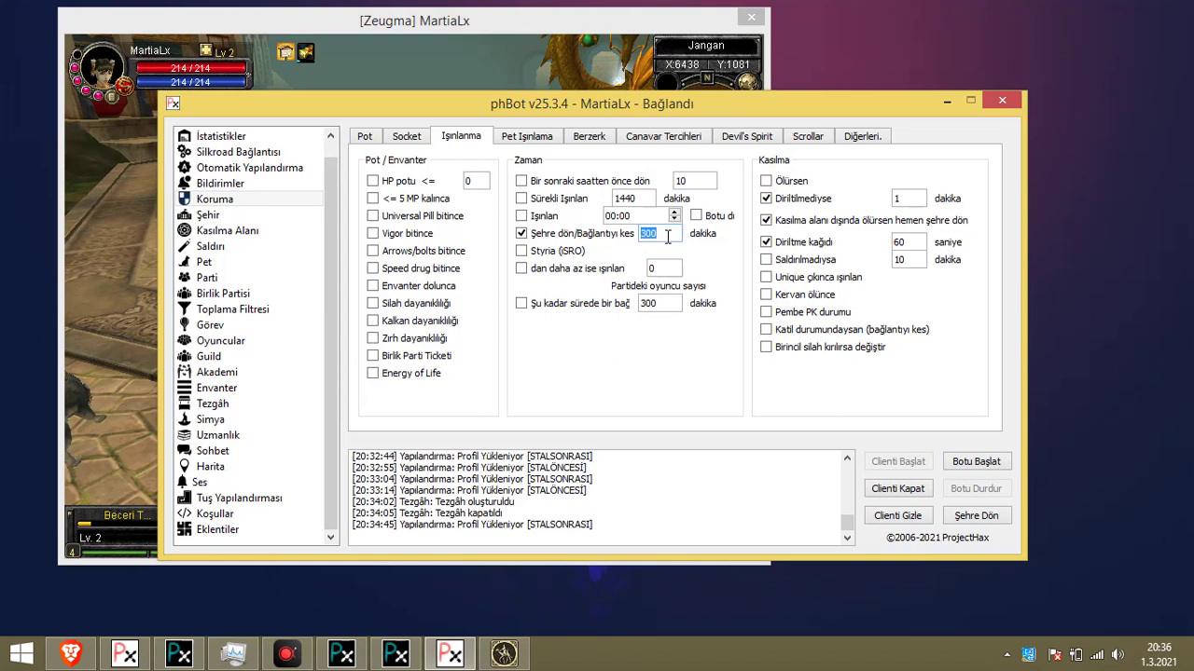
pyautogui.click(588, 73)
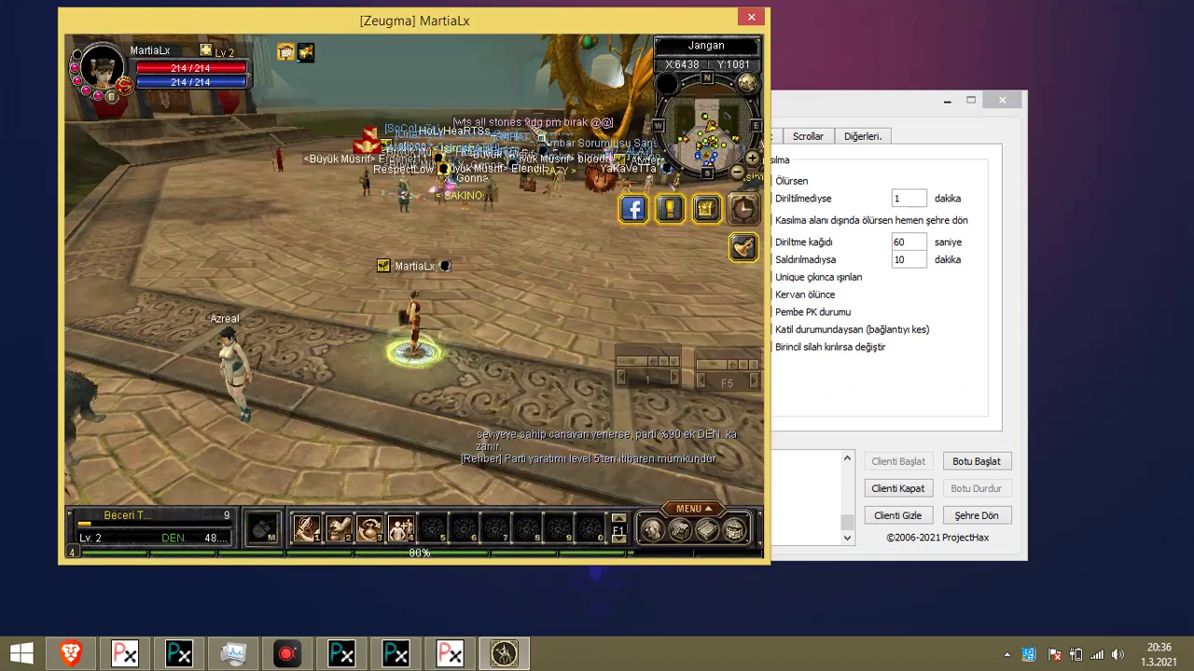
pyautogui.moveTo(542, 76); pyautogui.dragTo(611, 278)
pyautogui.scroll(-2, 603, 274)
pyautogui.press('Left')
pyautogui.press('Left')
pyautogui.press('Left')
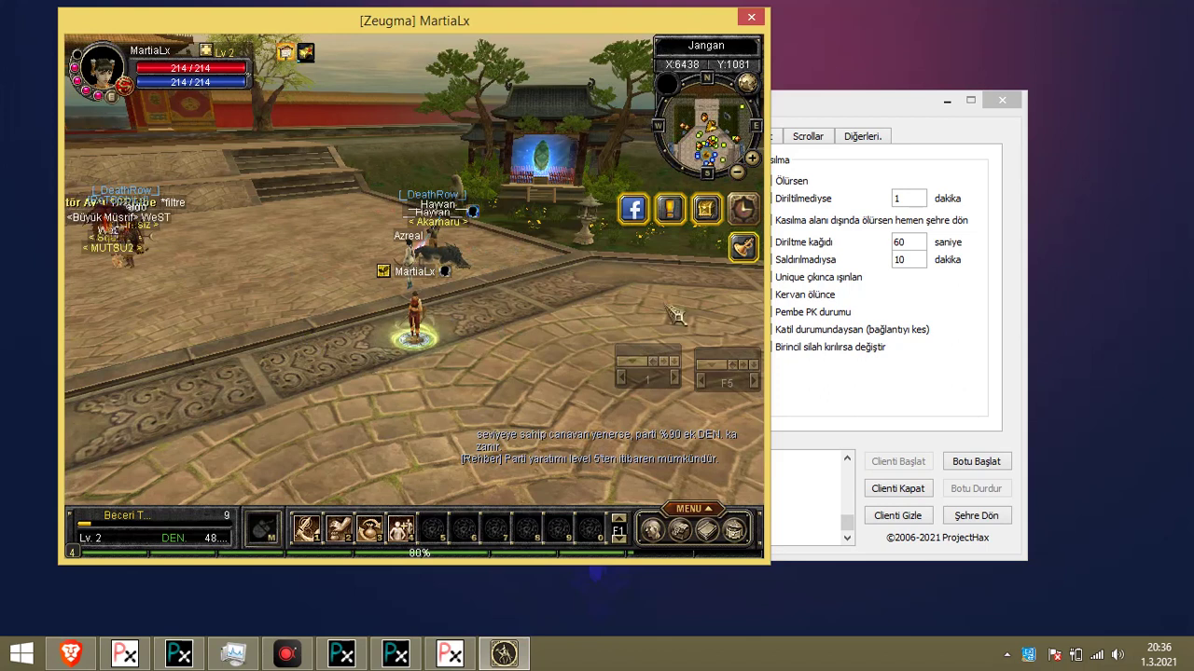
# Check that STALSONRASI is the selected profile and review its saved play-time conditions
pyautogui.click(847, 399)
pyautogui.click(286, 169)
pyautogui.click(468, 364)
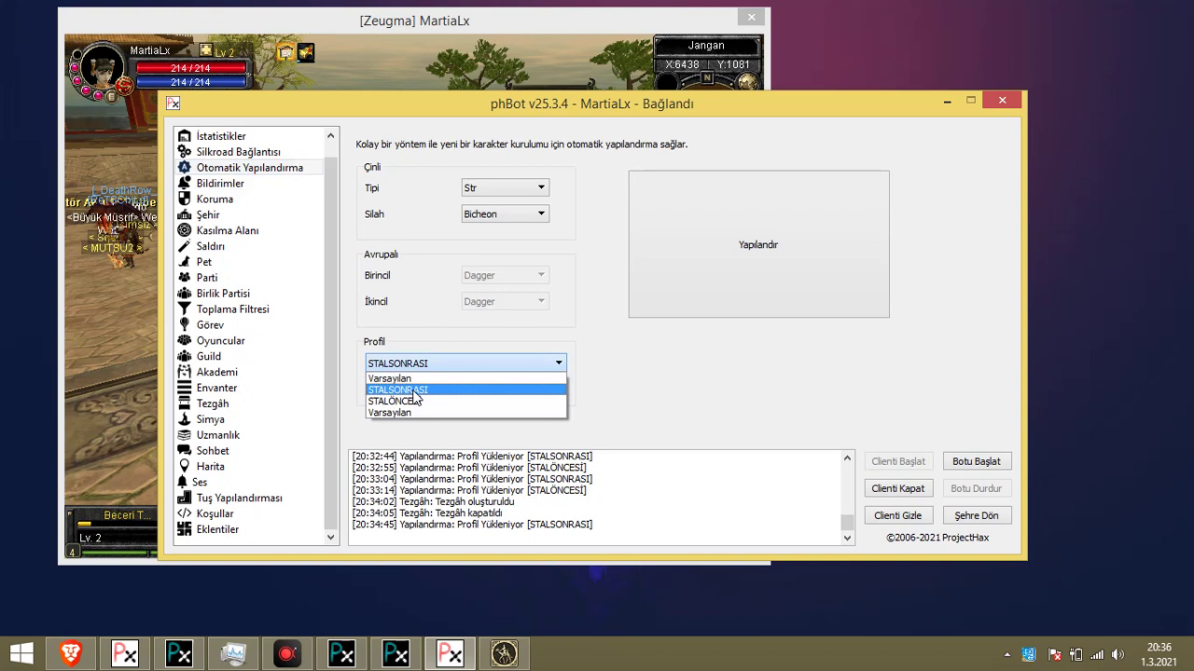
pyautogui.click(409, 394)
pyautogui.click(457, 79)
pyautogui.moveTo(500, 243); pyautogui.dragTo(640, 181)
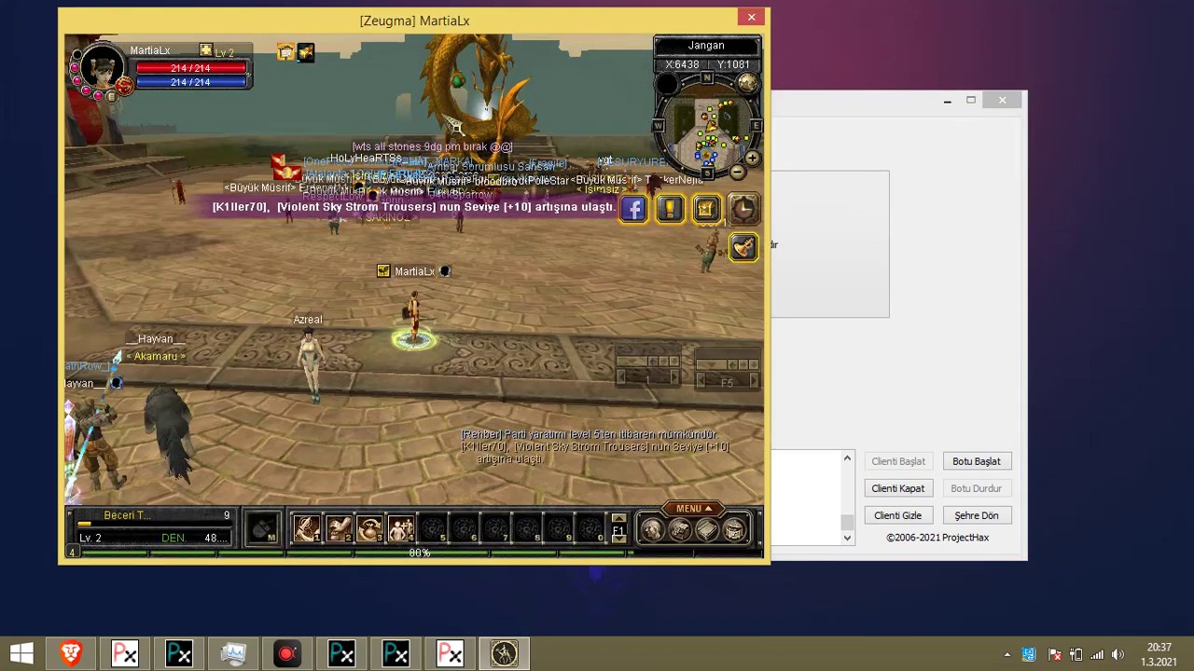
pyautogui.click(804, 370)
pyautogui.click(214, 514)
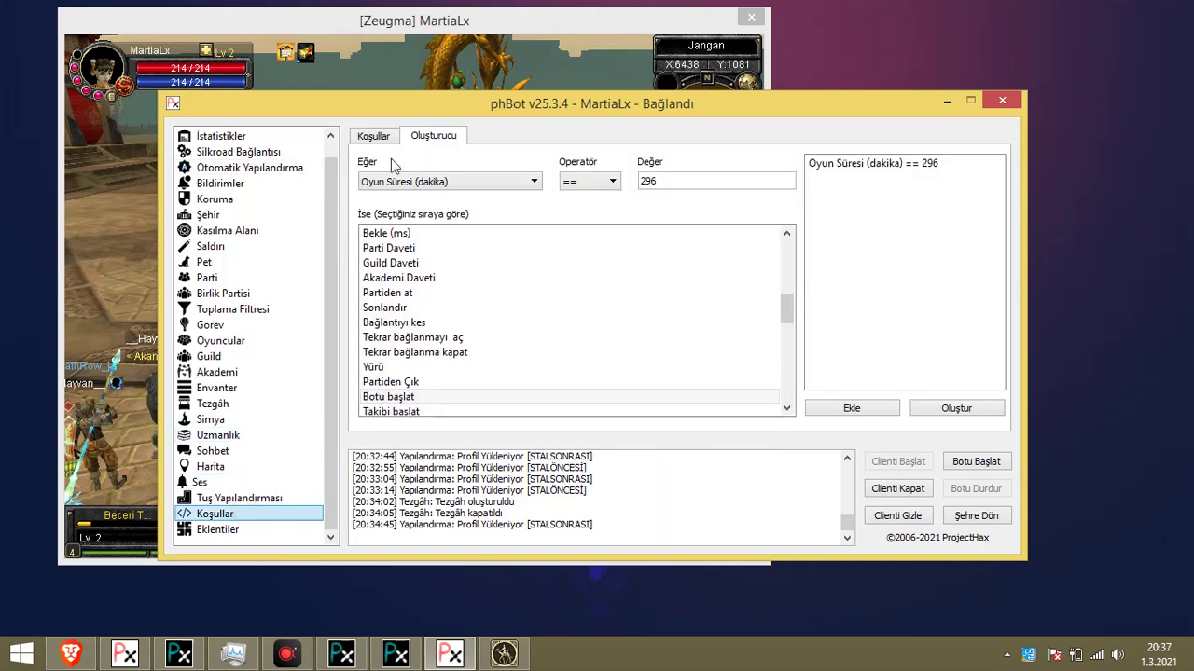
pyautogui.click(374, 137)
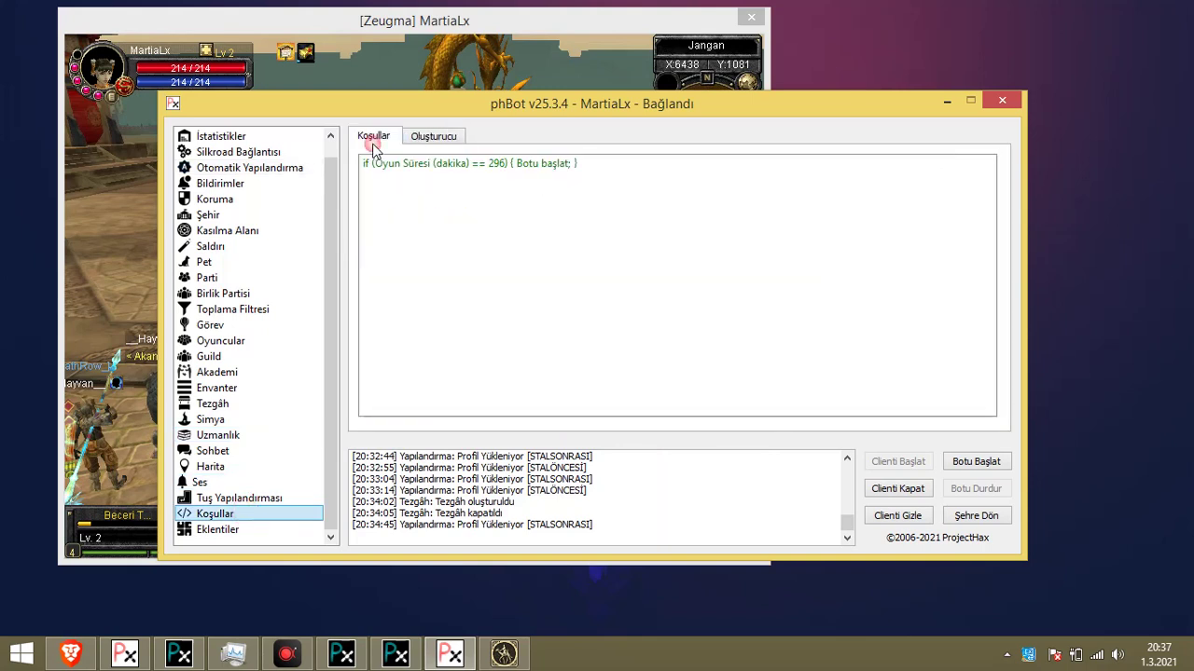
# Remove the 296-minute entry from the condition builder's list and set the play time value to 293
pyautogui.click(453, 137)
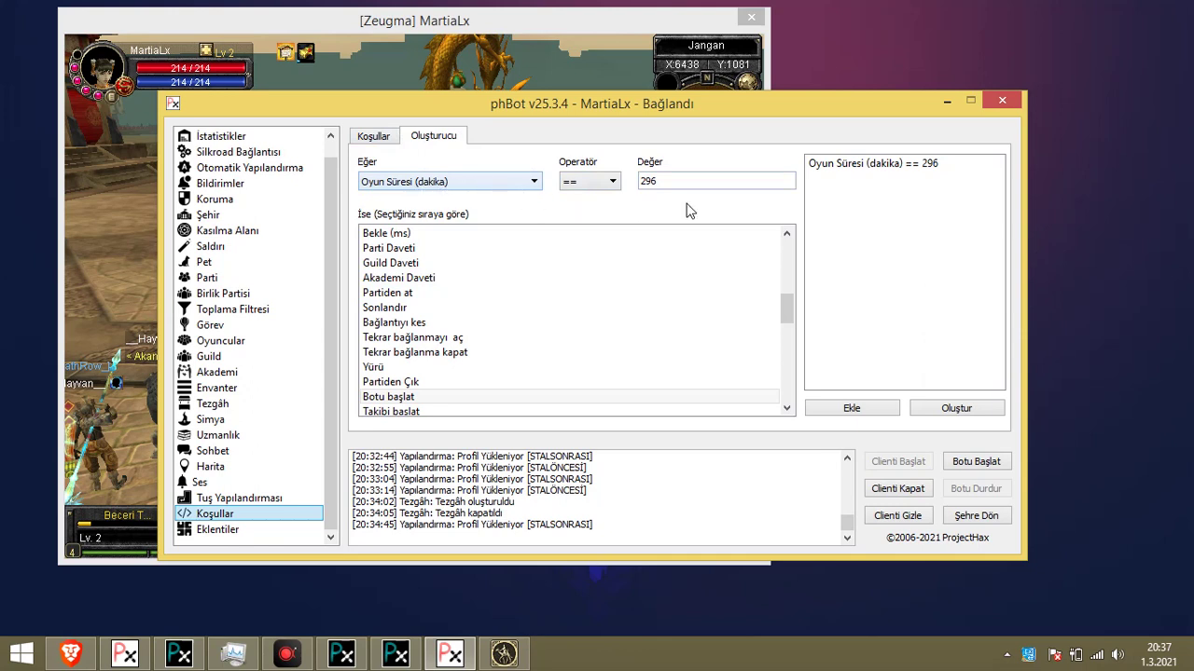
pyautogui.rightClick(920, 164)
pyautogui.click(956, 199)
pyautogui.click(690, 180)
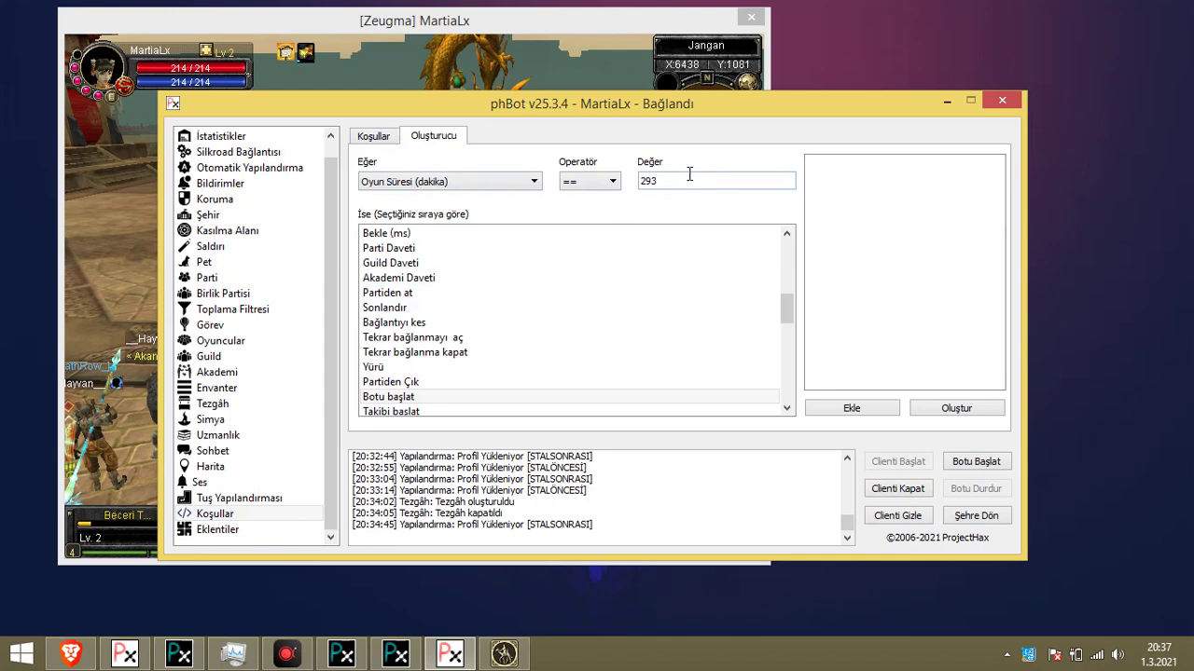
# Verify which profile is active and recheck its saved conditions list
pyautogui.click(374, 137)
pyautogui.click(266, 183)
pyautogui.click(275, 167)
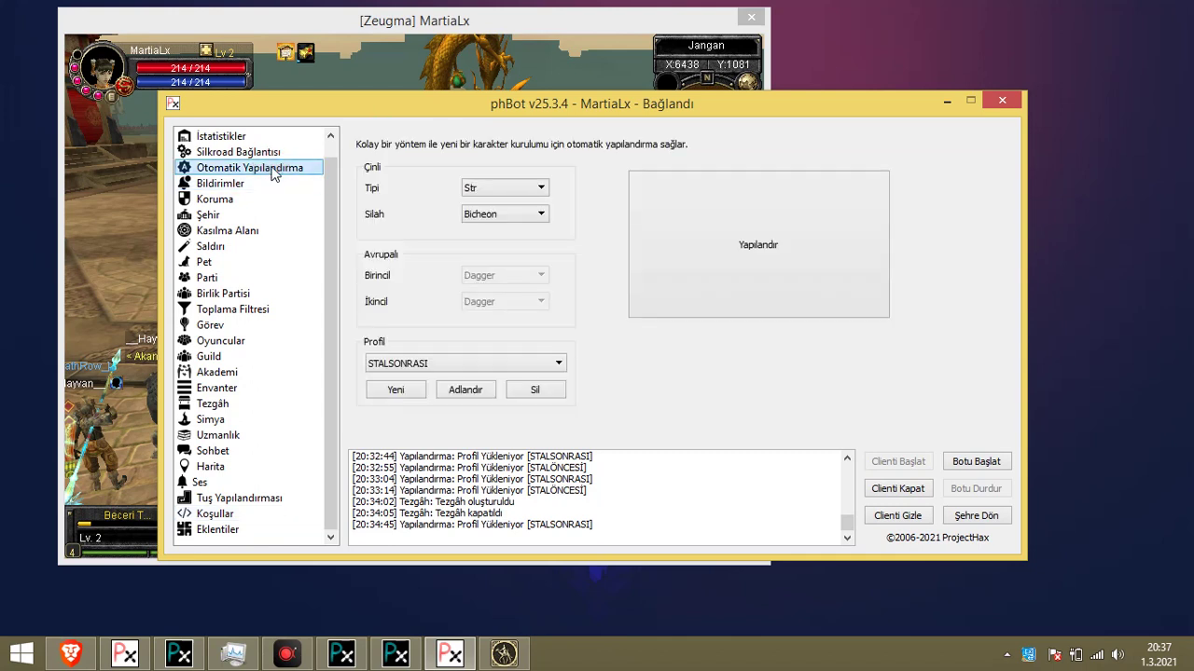
pyautogui.click(261, 515)
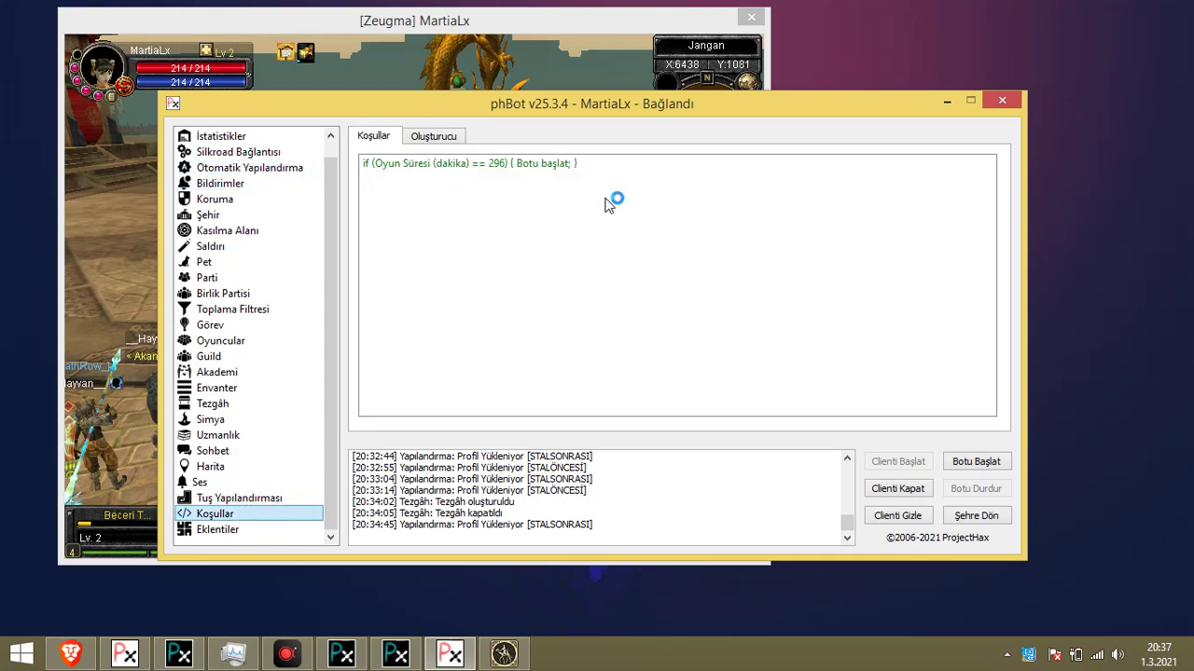